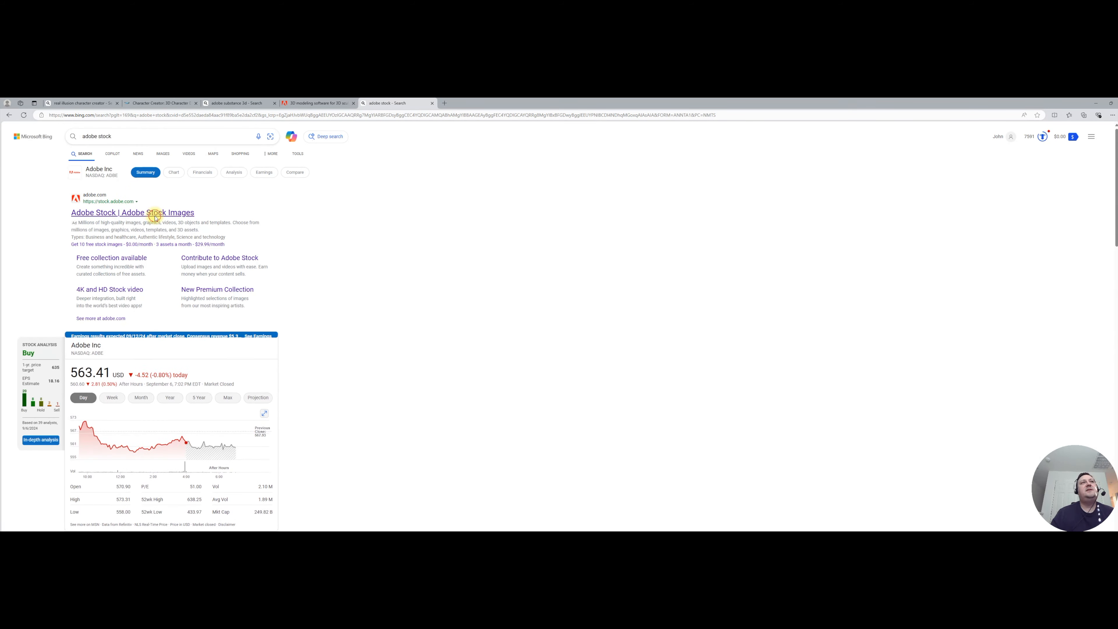
Open Adobe Stock from the search results and search its Free collection for "Beautiful Woman Face"
{"action": "left_click", "coordinate": [157, 213]}
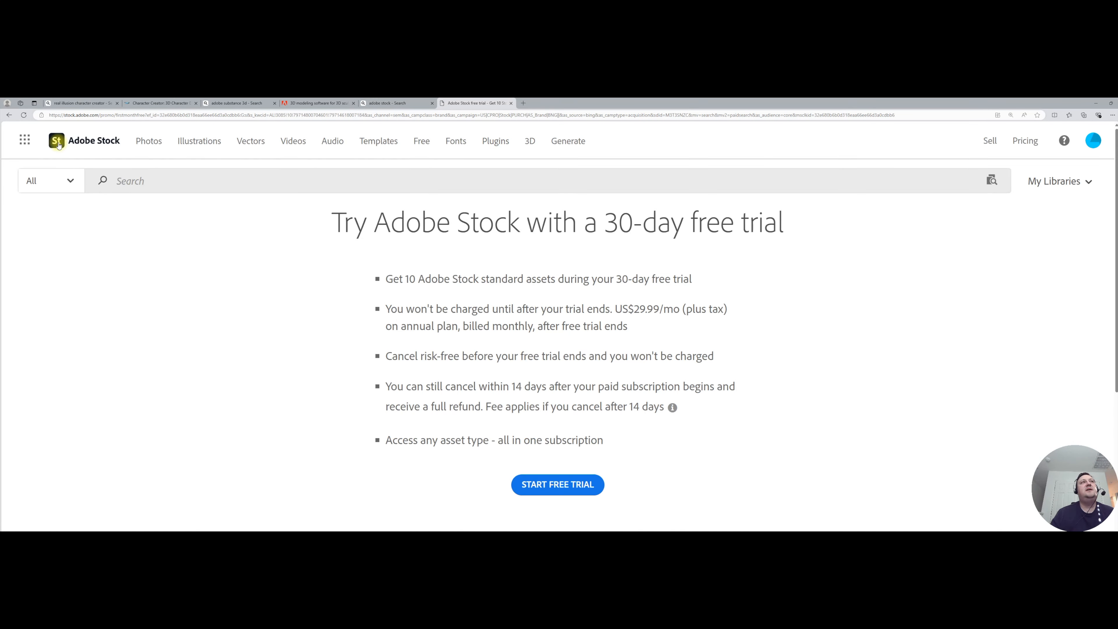
{"action": "left_click", "coordinate": [69, 181]}
{"action": "left_click", "coordinate": [35, 286]}
{"action": "left_click", "coordinate": [326, 179]}
{"action": "type", "text": "Beautiful Woman Face"}
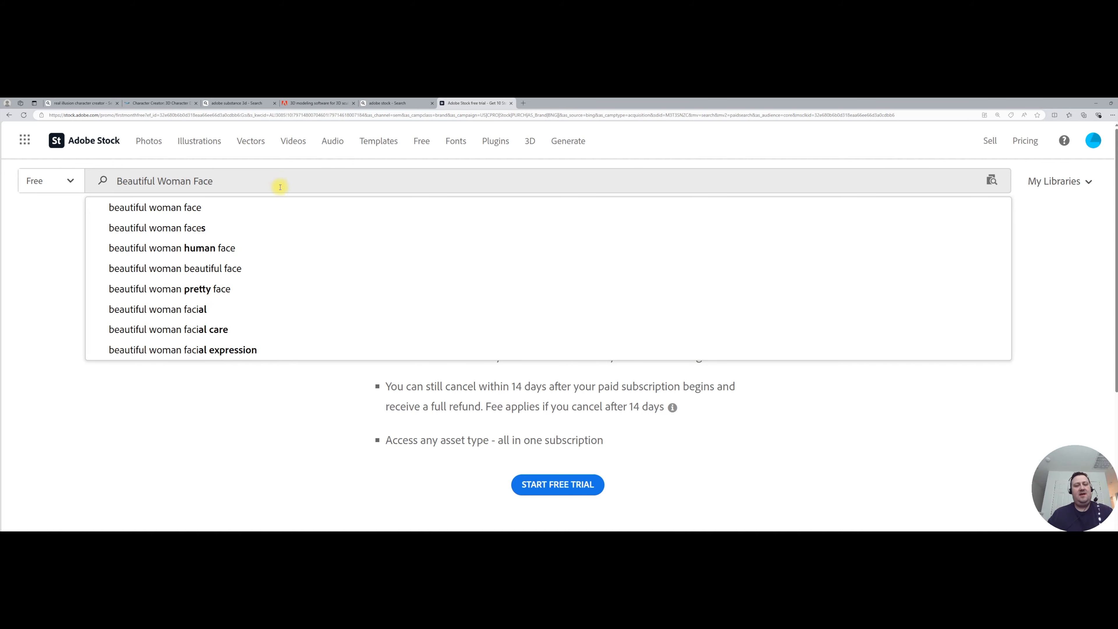
{"action": "key", "text": "Return"}
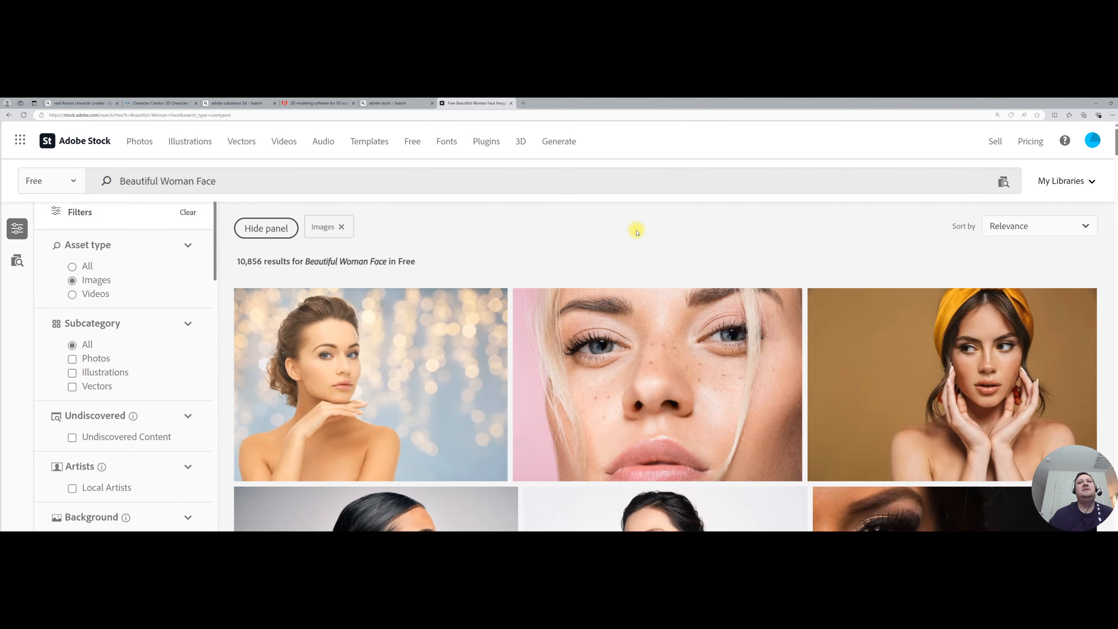
Download the free licensed photo of the blonde woman in a white blouse and show the file in its folder
{"action": "scroll", "coordinate": [877, 316], "scroll_direction": "down", "scroll_amount": 10}
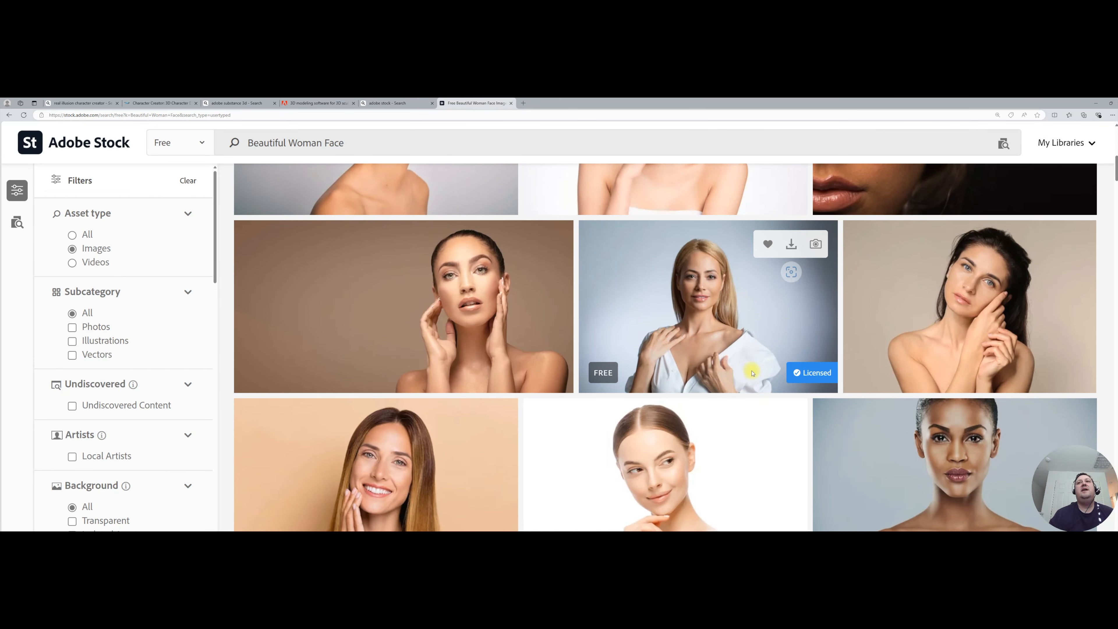
{"action": "left_click", "coordinate": [792, 244]}
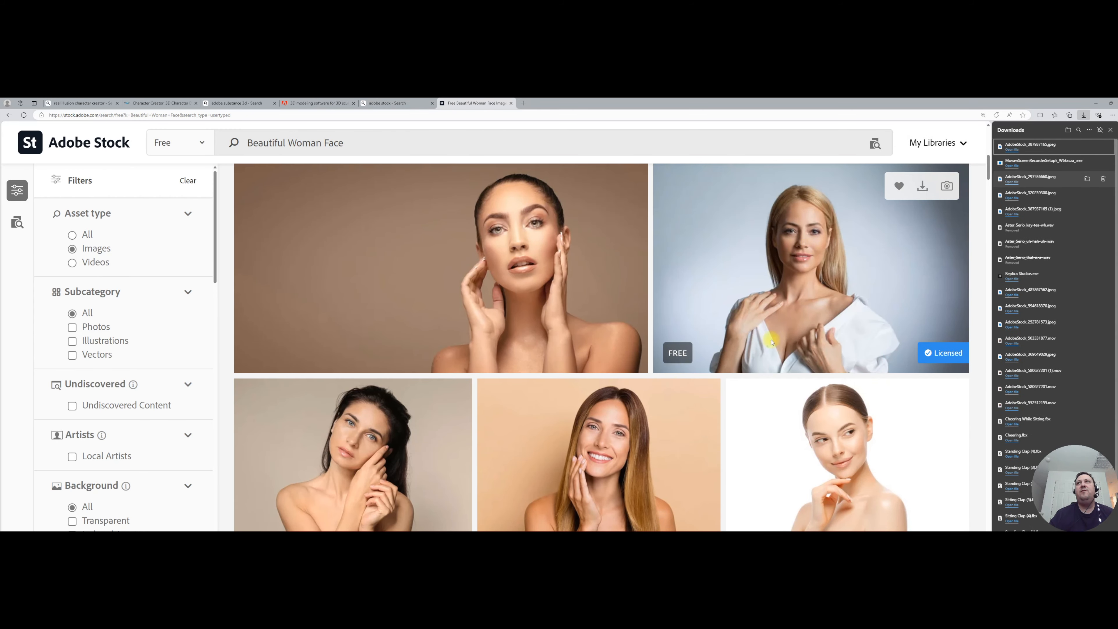
{"action": "left_click", "coordinate": [1087, 147]}
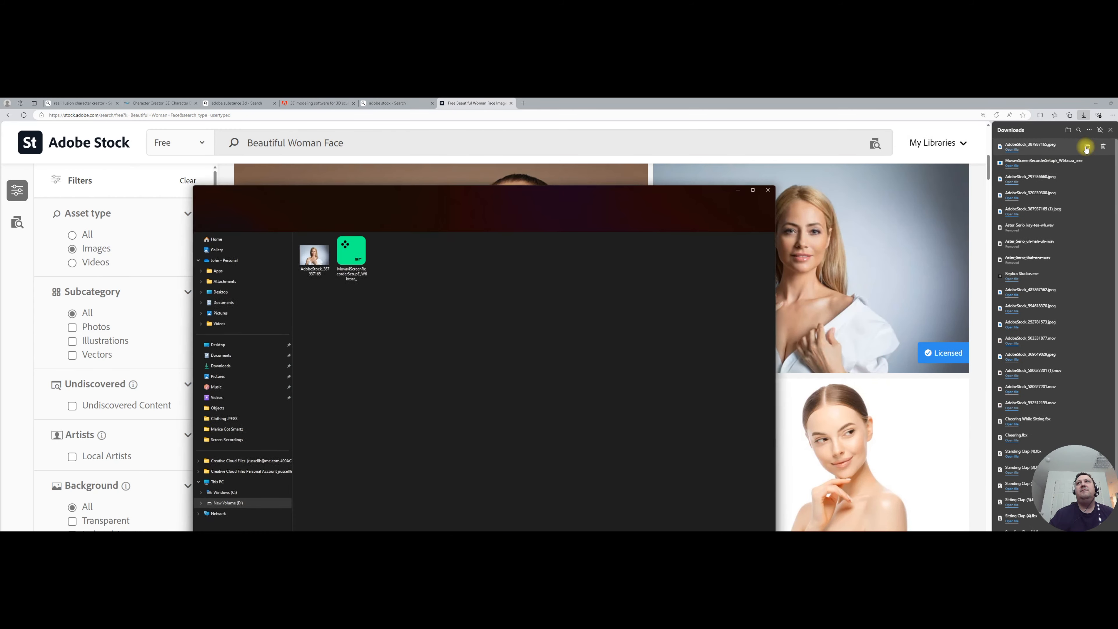
Switch to Character Creator and load the downloaded woman's photo from its folder into Headshot as the source image
{"action": "left_click", "coordinate": [1093, 101]}
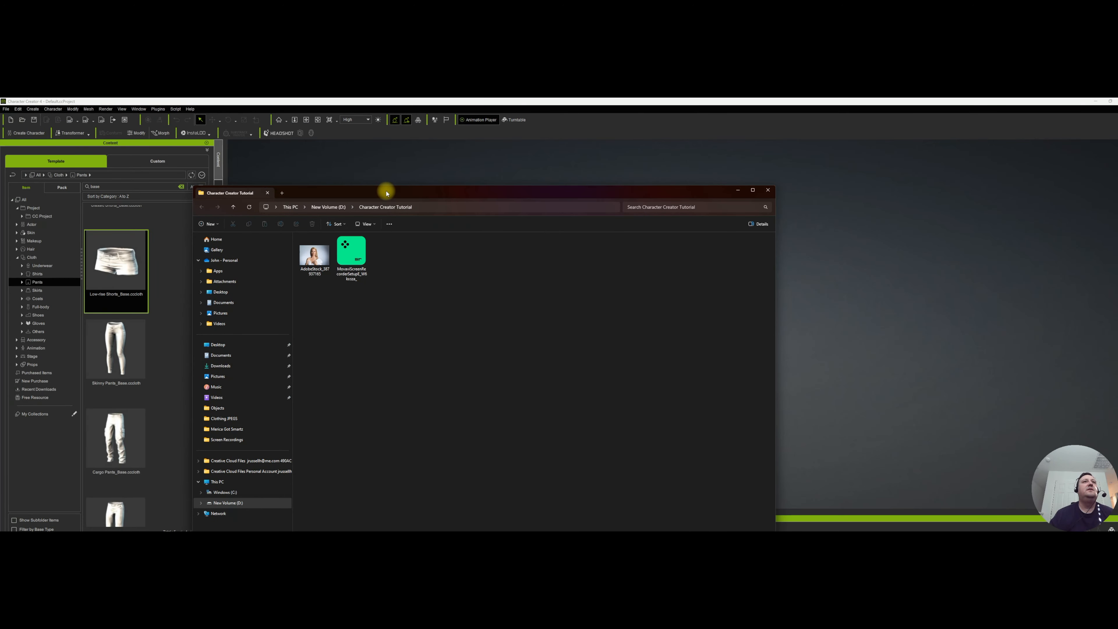
{"action": "left_click_drag", "start_coordinate": [380, 192], "coordinate": [351, 301]}
{"action": "left_click", "coordinate": [281, 368]}
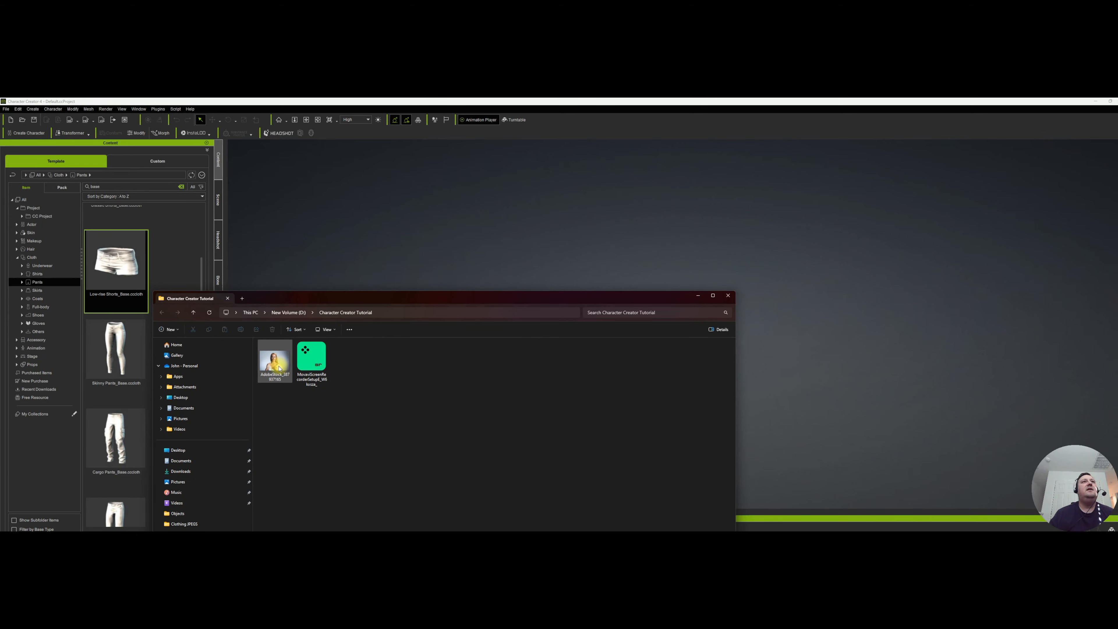
{"action": "left_click_drag", "start_coordinate": [274, 368], "coordinate": [204, 189]}
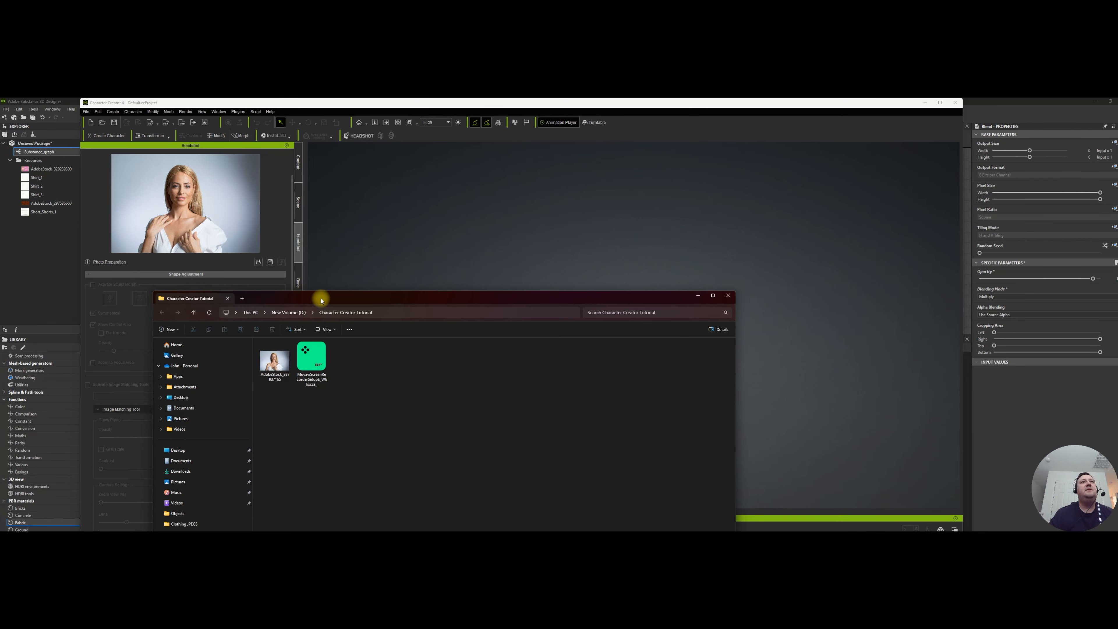
{"action": "left_click_drag", "start_coordinate": [320, 300], "coordinate": [390, 326]}
{"action": "left_click_drag", "start_coordinate": [351, 396], "coordinate": [213, 216]}
{"action": "left_click", "coordinate": [767, 322]}
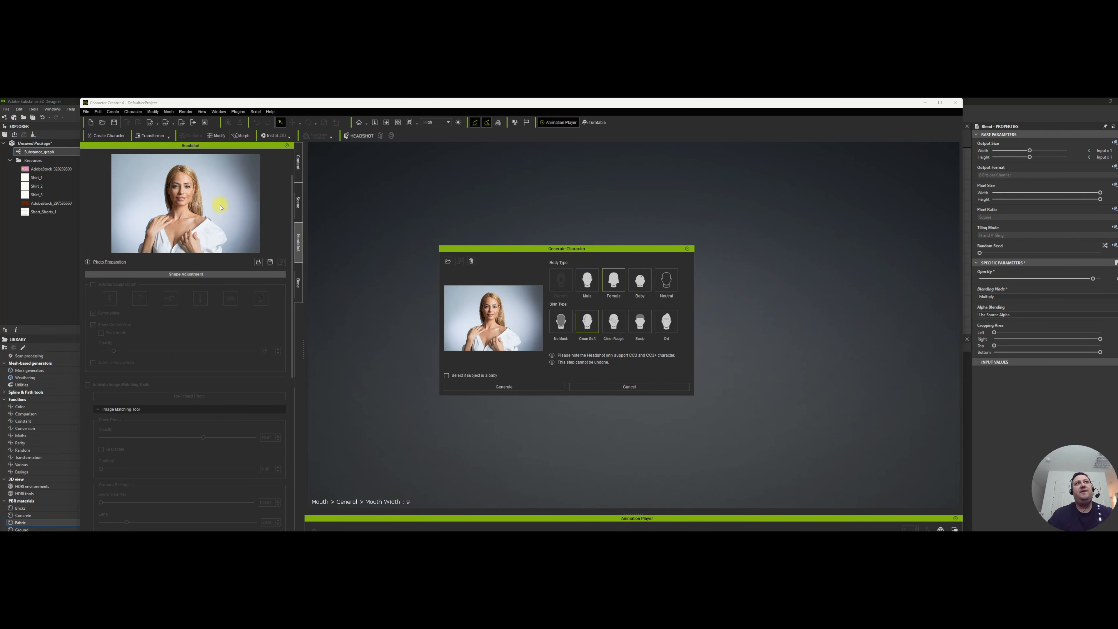
Generate a character from the photo with the Female body type and Clean Soft skin type
{"action": "left_click", "coordinate": [615, 282]}
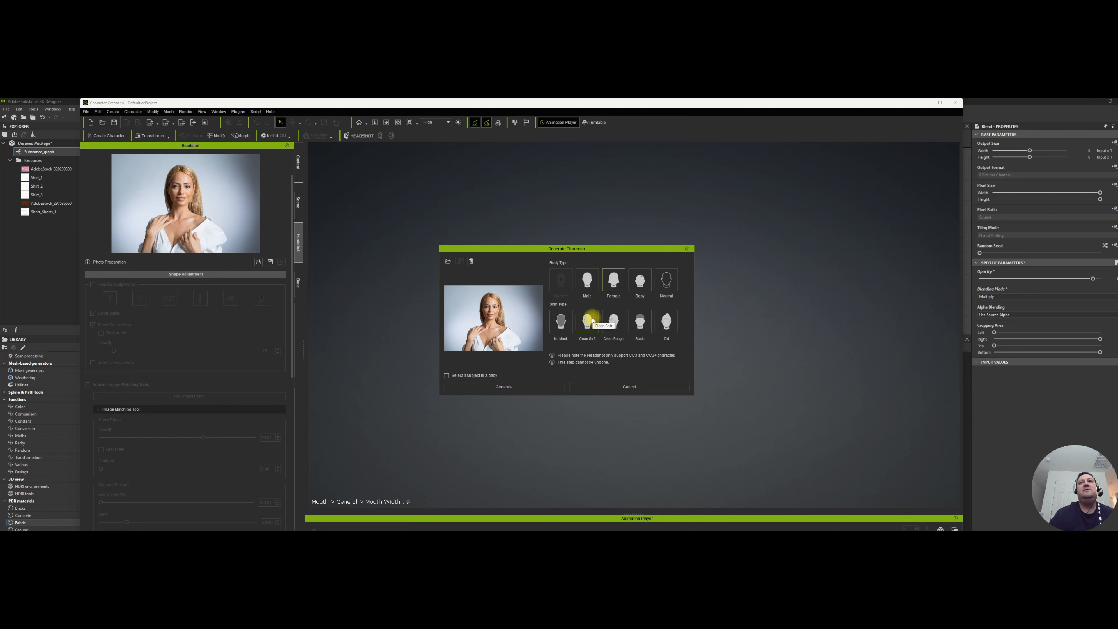
{"action": "left_click", "coordinate": [530, 388]}
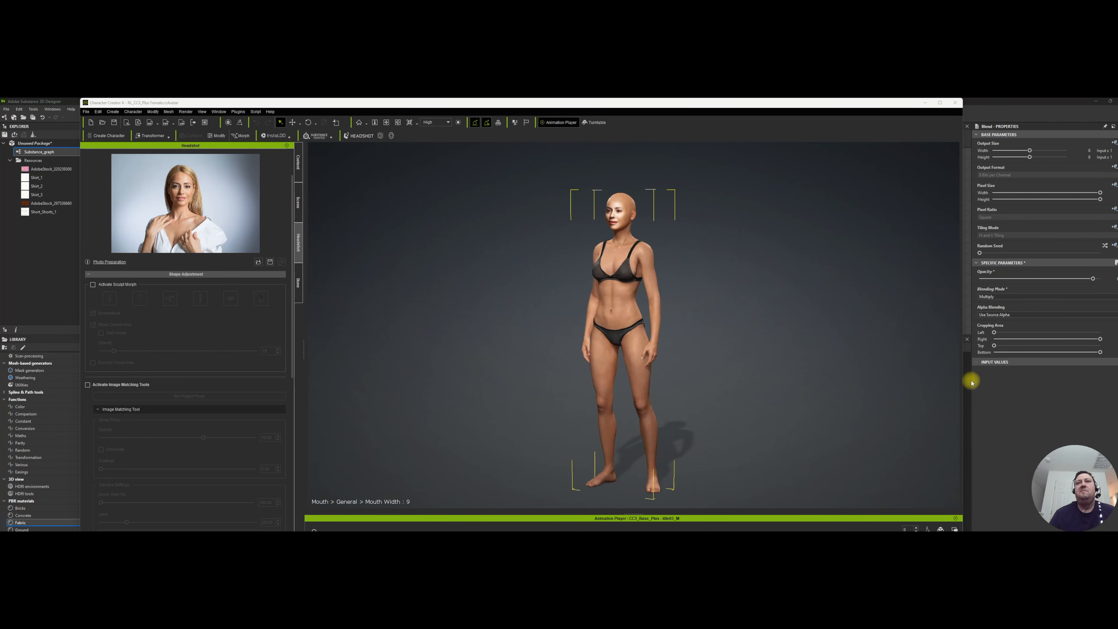
Set the Headshot face mask to Right Shadow for the character's face texture
{"action": "left_click", "coordinate": [387, 123]}
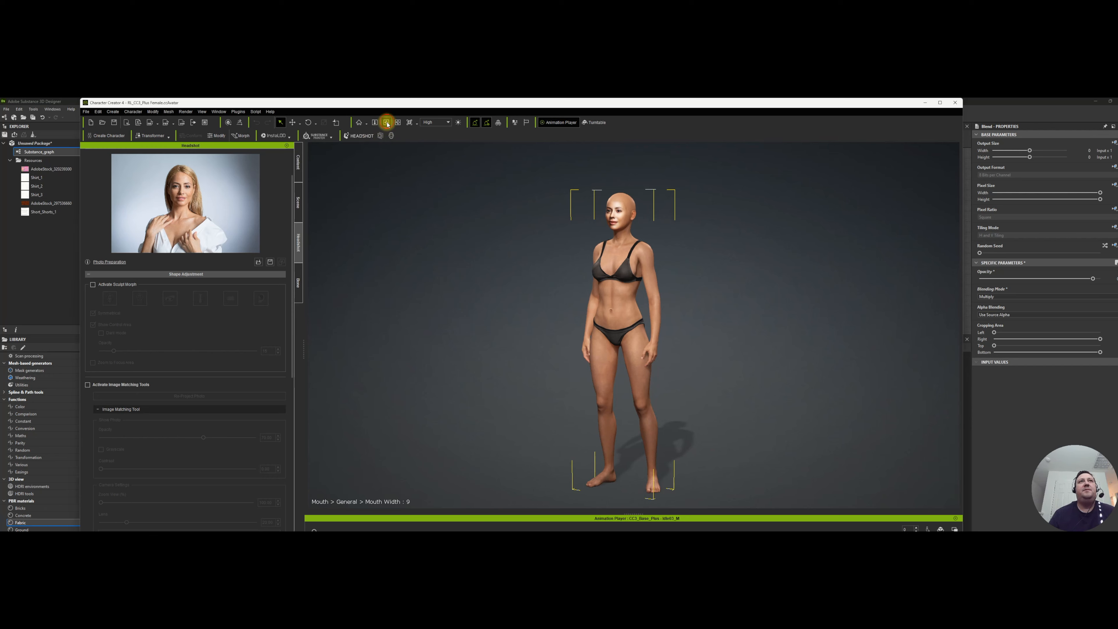
{"action": "left_click_drag", "start_coordinate": [457, 314], "coordinate": [592, 327]}
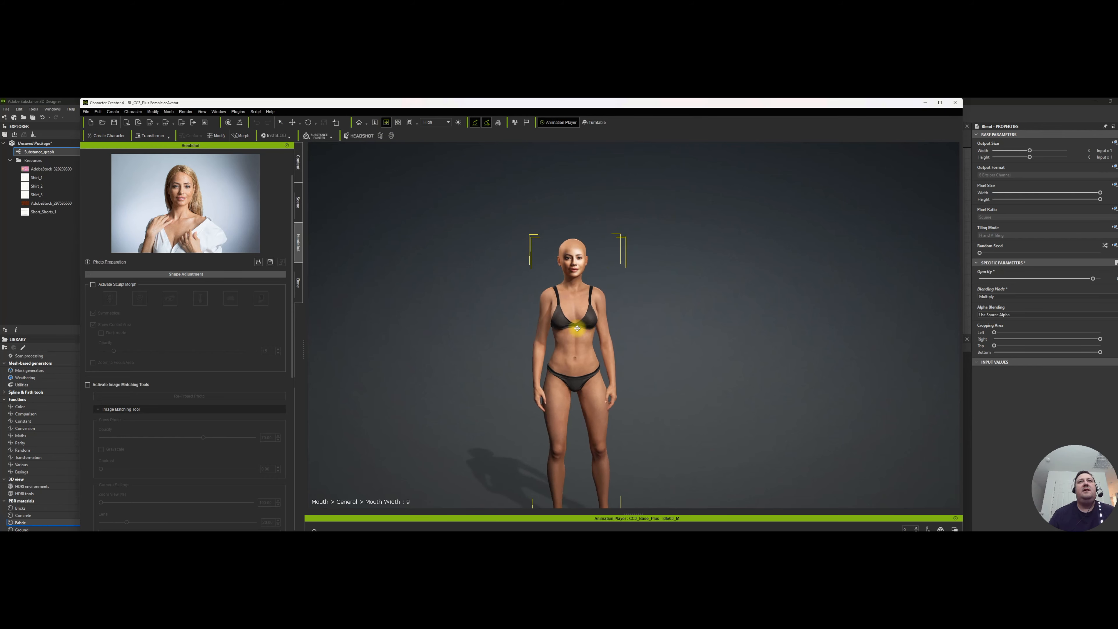
{"action": "scroll", "coordinate": [541, 325], "scroll_direction": "up", "scroll_amount": 5}
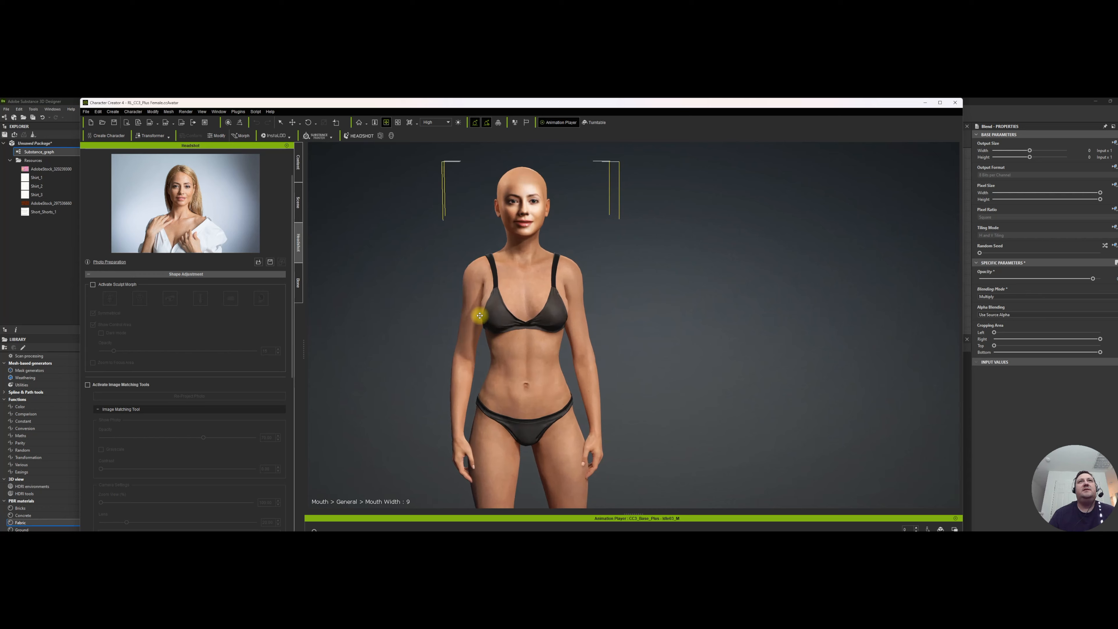
{"action": "scroll", "coordinate": [480, 316], "scroll_direction": "up", "scroll_amount": 8}
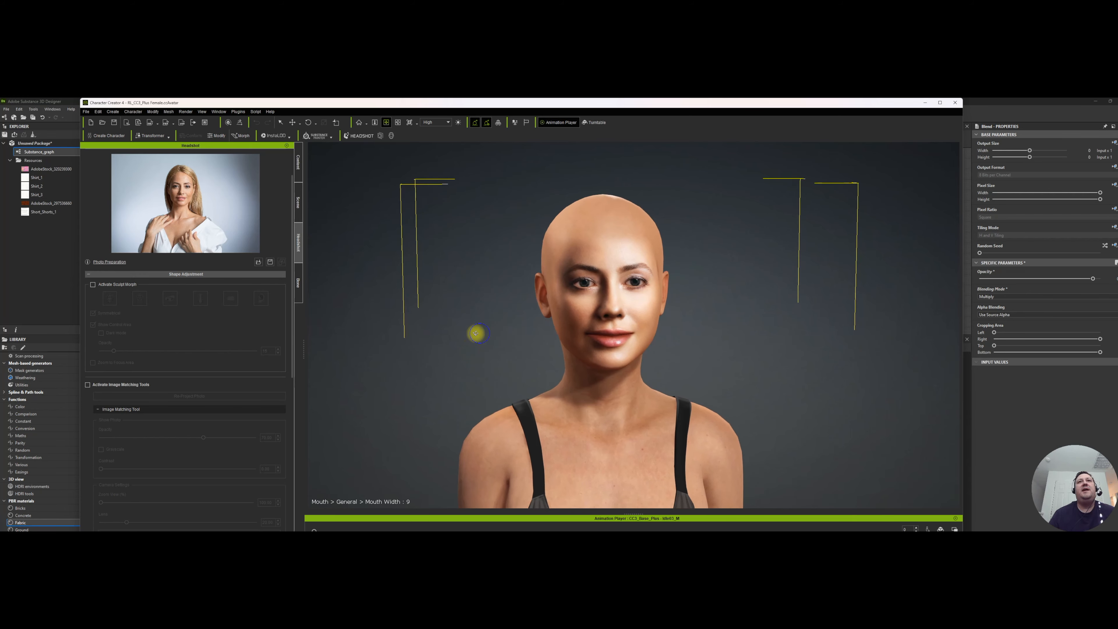
{"action": "left_click_drag", "start_coordinate": [463, 320], "coordinate": [436, 292]}
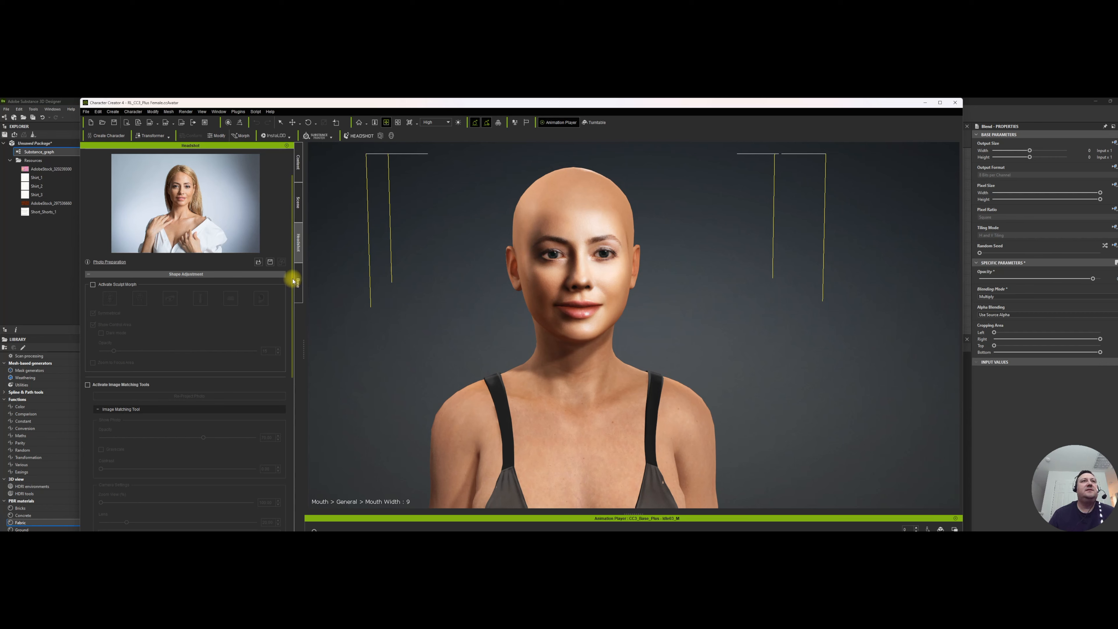
{"action": "left_click_drag", "start_coordinate": [292, 280], "coordinate": [309, 467]}
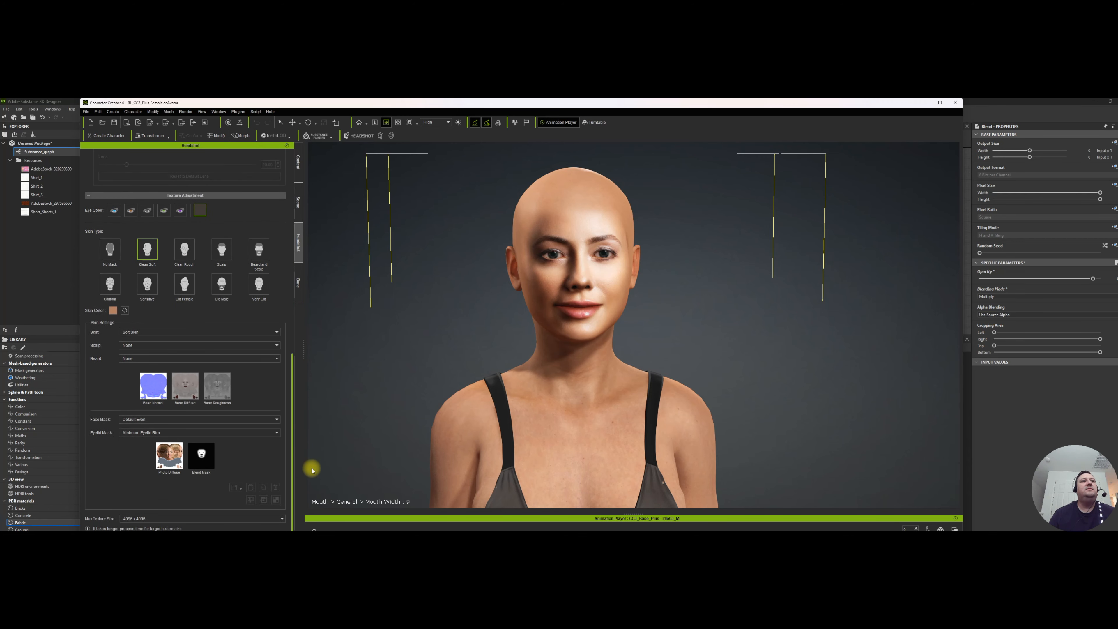
{"action": "left_click", "coordinate": [180, 419]}
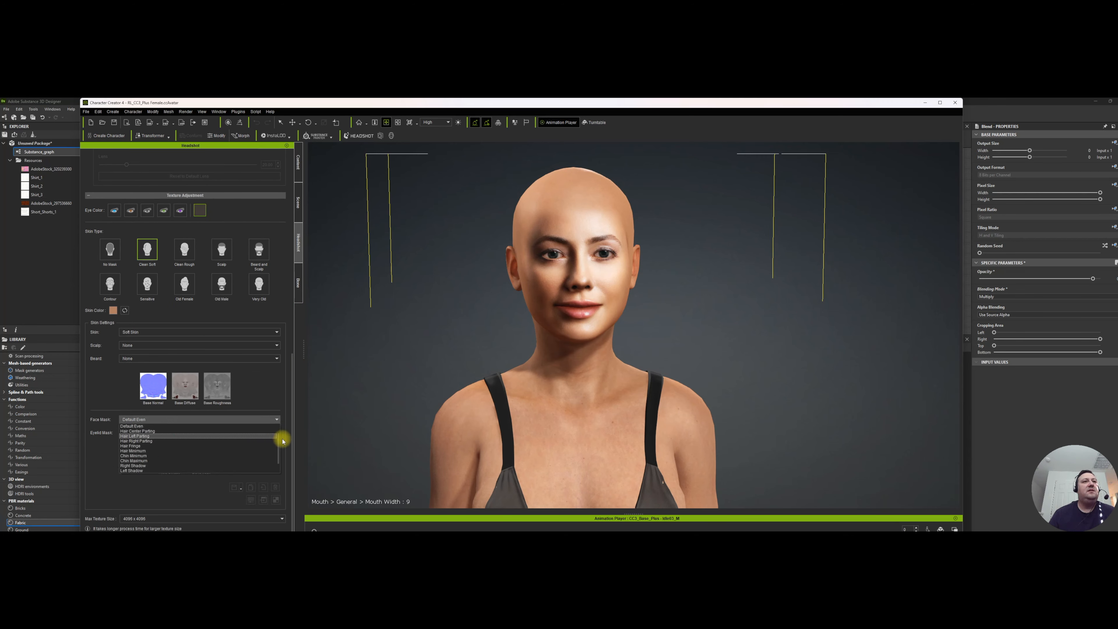
{"action": "left_click_drag", "start_coordinate": [279, 440], "coordinate": [279, 454]}
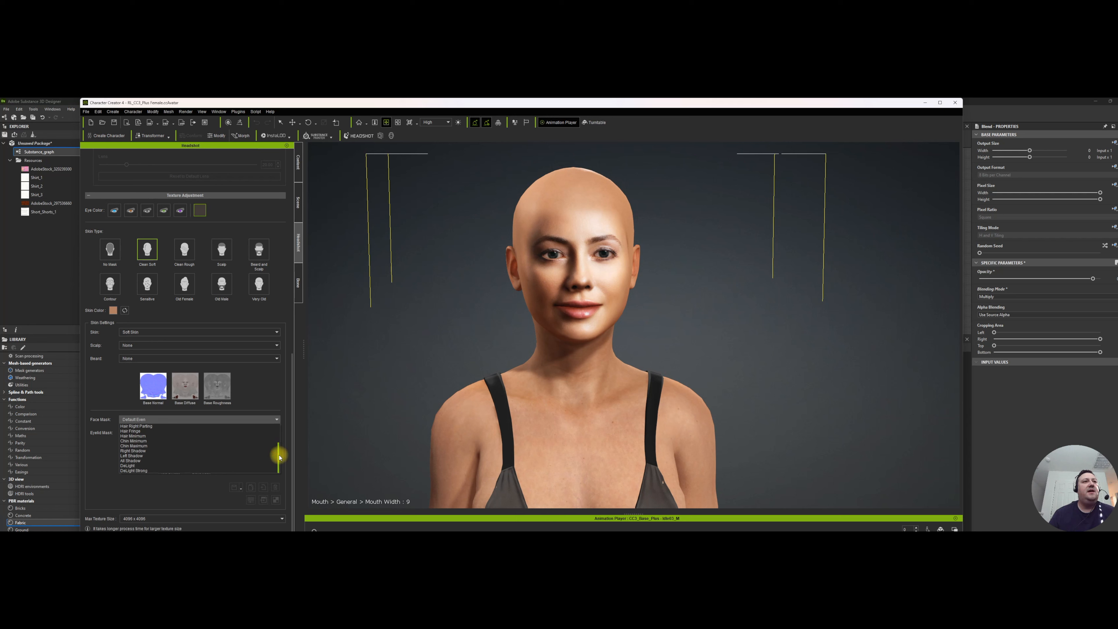
{"action": "left_click", "coordinate": [146, 451]}
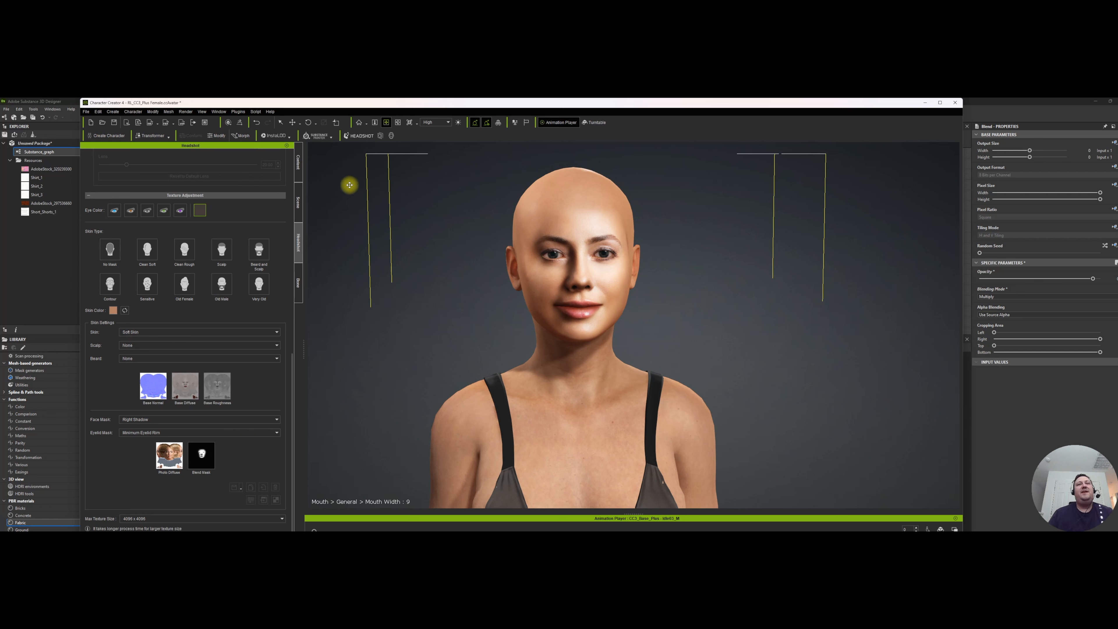
Activate Headshot's Sculpt Morph and shape the head with Jaw Height 49, Ear Scale -20 and Forehead Height 35
{"action": "left_click", "coordinate": [391, 136]}
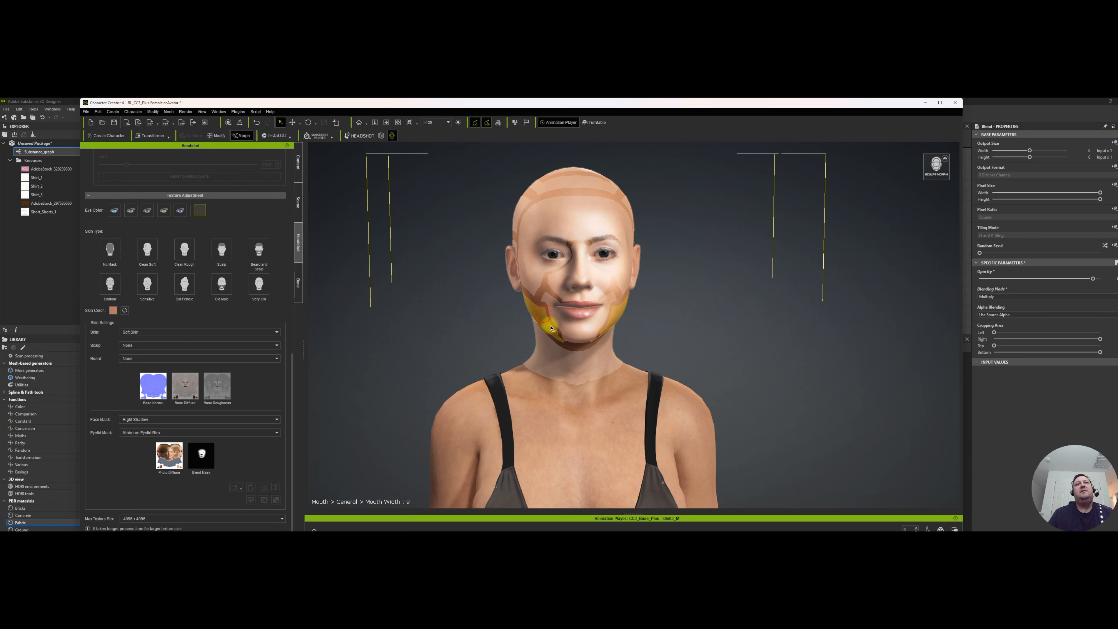
{"action": "left_click_drag", "start_coordinate": [545, 317], "coordinate": [585, 353]}
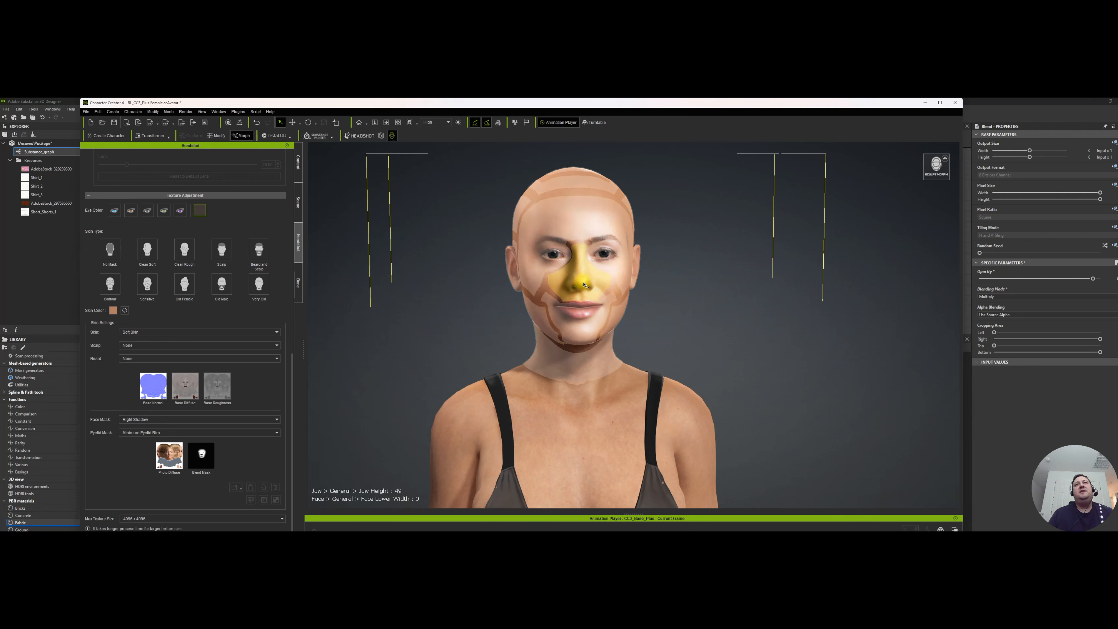
{"action": "left_click_drag", "start_coordinate": [604, 285], "coordinate": [640, 257]}
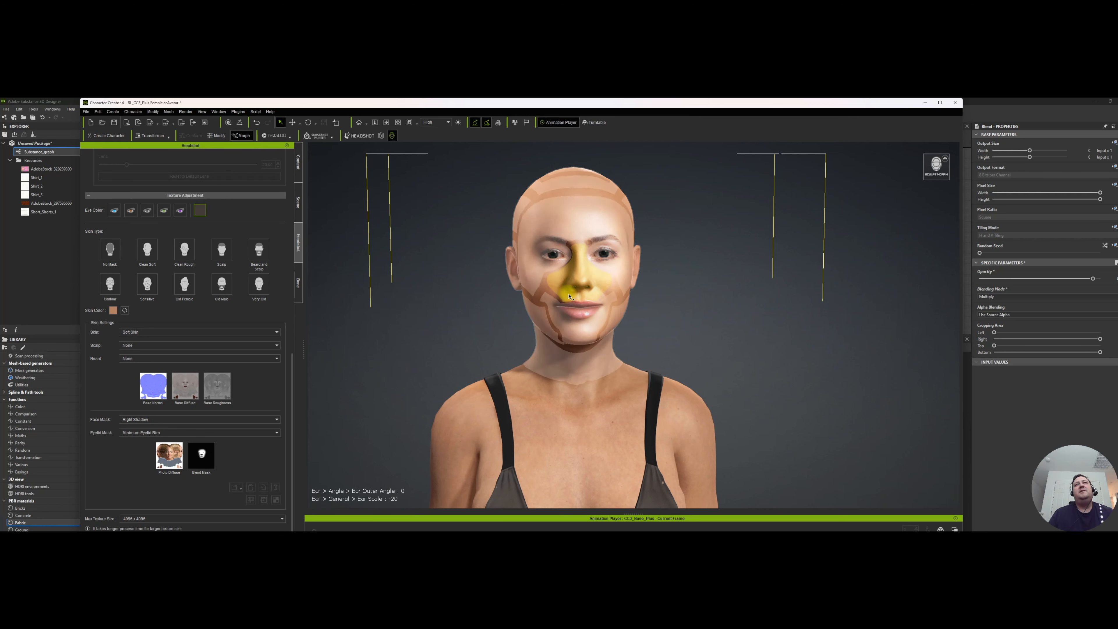
{"action": "left_click_drag", "start_coordinate": [590, 216], "coordinate": [590, 203]}
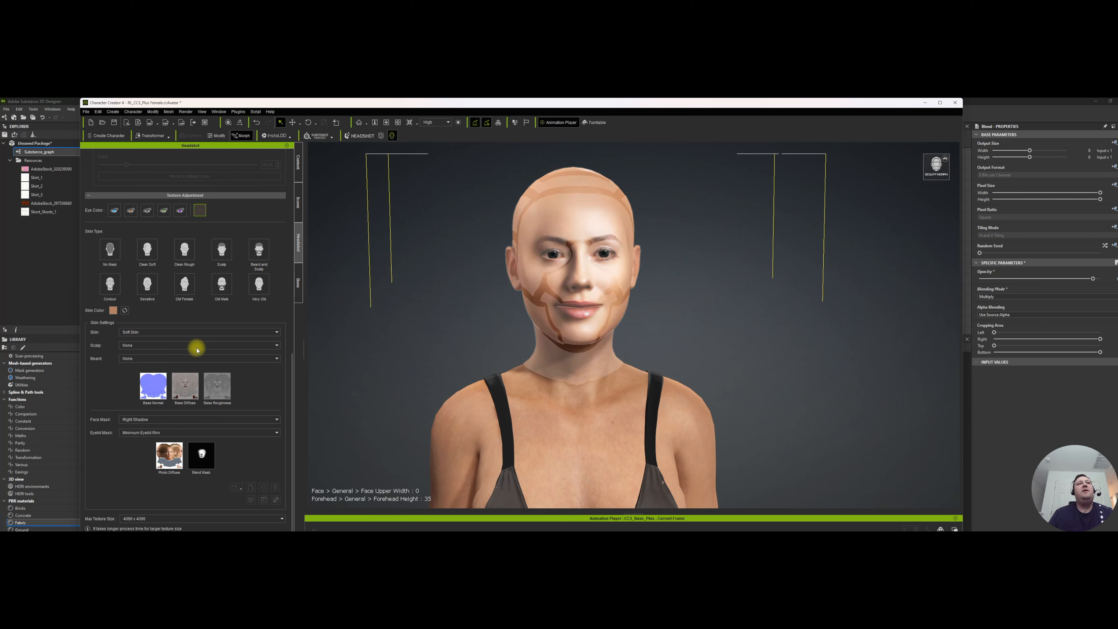
Sculpt the eyes and mouth with the finer face regions to Eye Angle 12, Eye Scale 15, Mouth Height -5 and Mouth Width -97
{"action": "scroll", "coordinate": [257, 319], "scroll_direction": "up", "scroll_amount": 10}
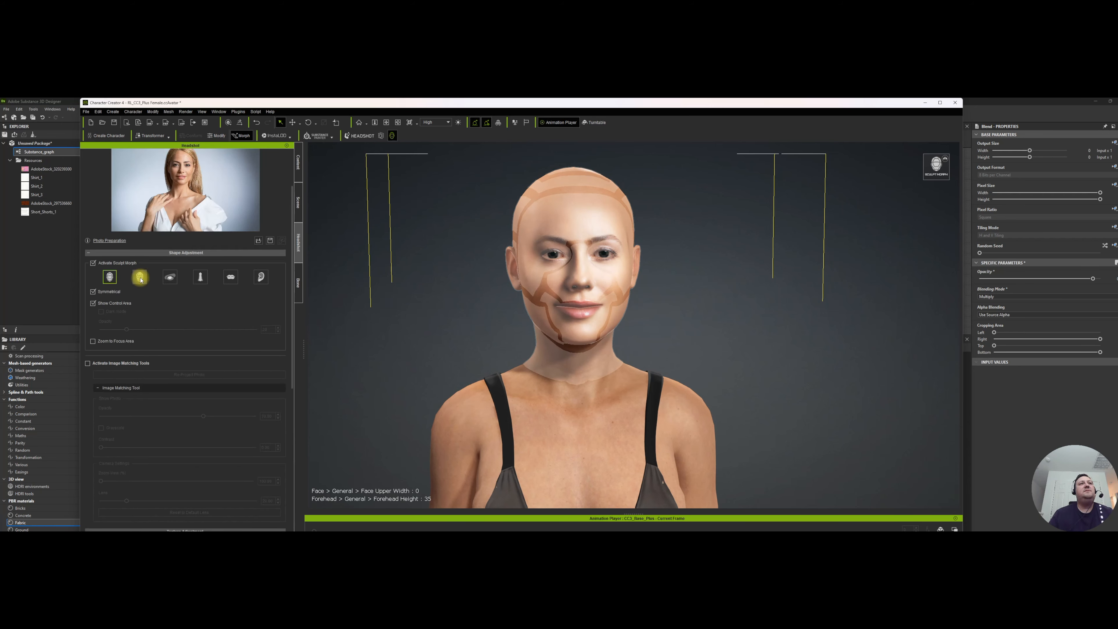
{"action": "left_click", "coordinate": [140, 278]}
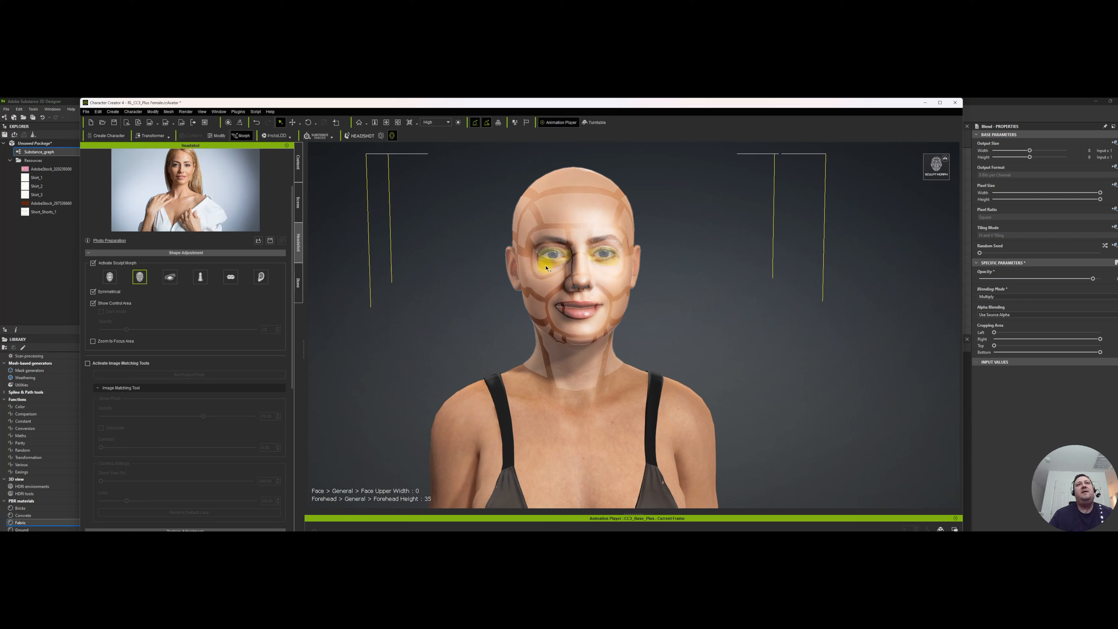
{"action": "left_click_drag", "start_coordinate": [546, 268], "coordinate": [542, 274]}
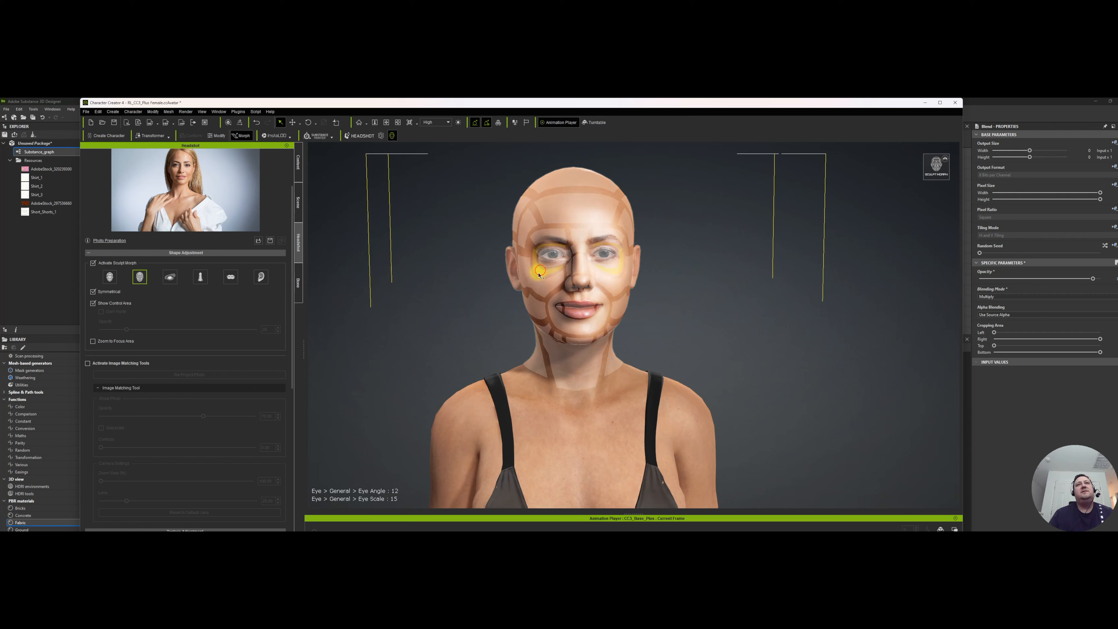
{"action": "left_click", "coordinate": [391, 135]}
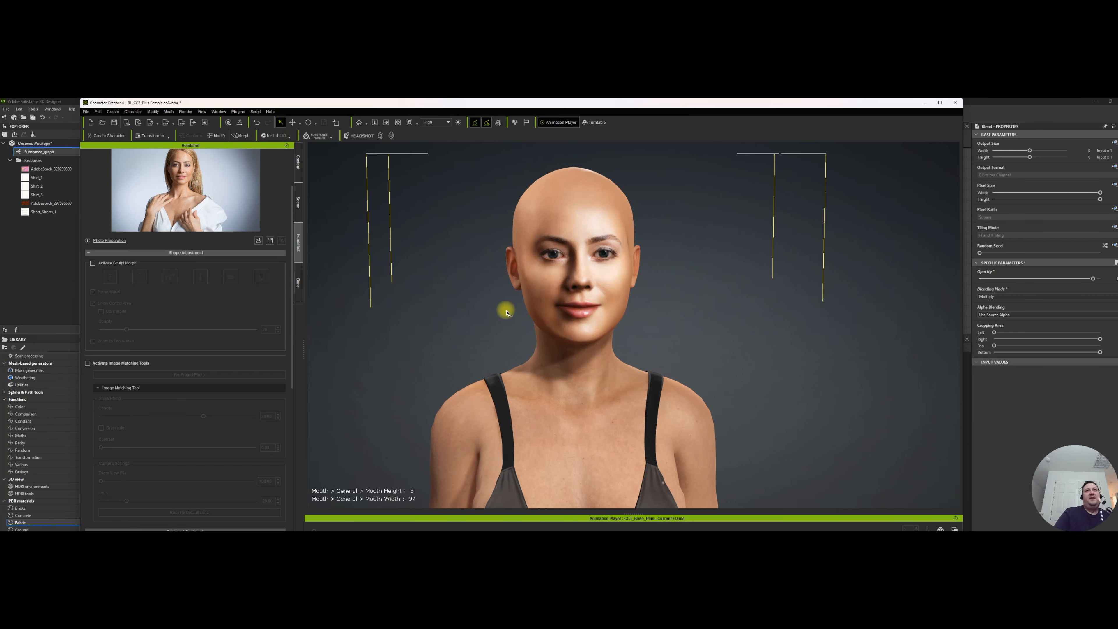
Frame the whole body and use the Morph tool to reshape the character's waist
{"action": "left_click", "coordinate": [387, 122]}
{"action": "left_click_drag", "start_coordinate": [522, 324], "coordinate": [520, 270]}
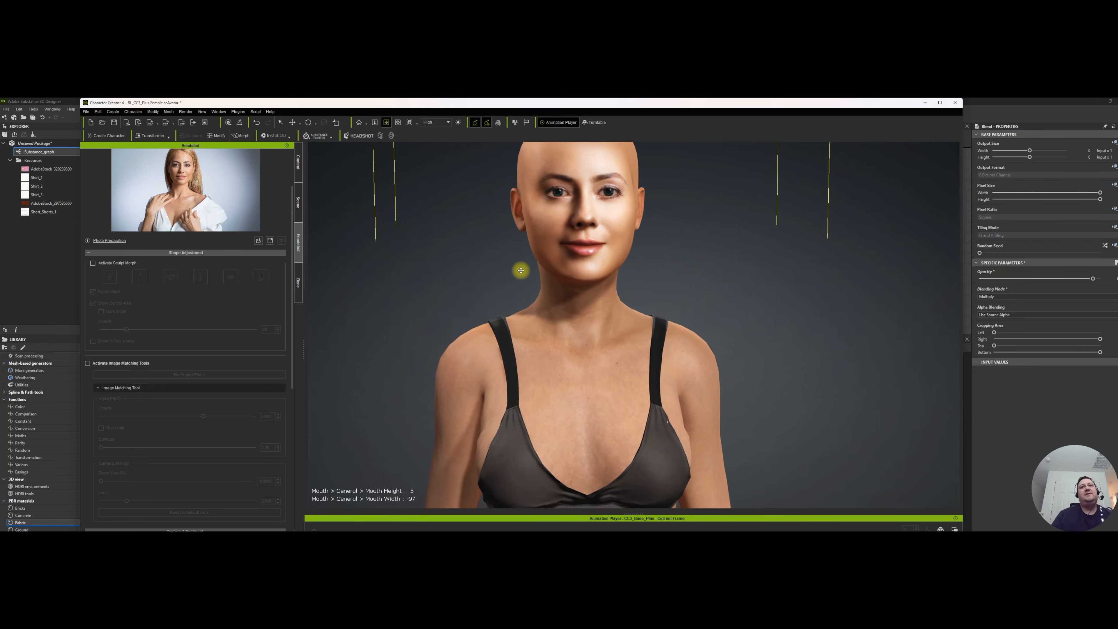
{"action": "scroll", "coordinate": [520, 270], "scroll_direction": "down", "scroll_amount": 8}
{"action": "left_click_drag", "start_coordinate": [516, 450], "coordinate": [497, 344]}
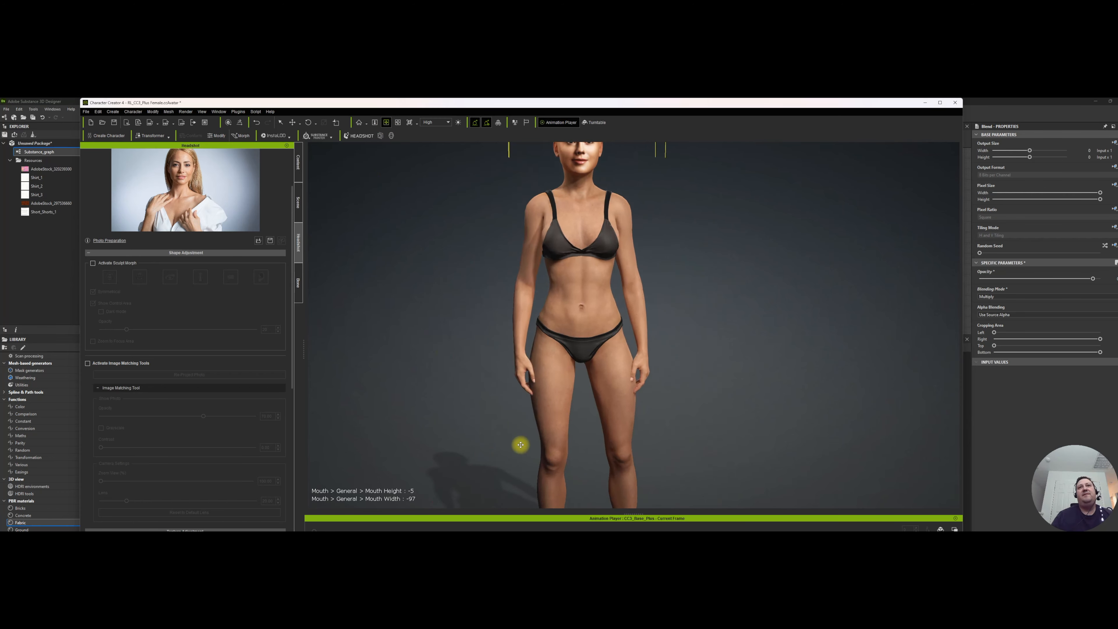
{"action": "scroll", "coordinate": [520, 445], "scroll_direction": "down", "scroll_amount": 4}
{"action": "mouse_move", "coordinate": [523, 401]}
{"action": "left_mouse_down"}
{"action": "mouse_move", "coordinate": [526, 358]}
{"action": "mouse_move", "coordinate": [523, 408]}
{"action": "left_mouse_up"}
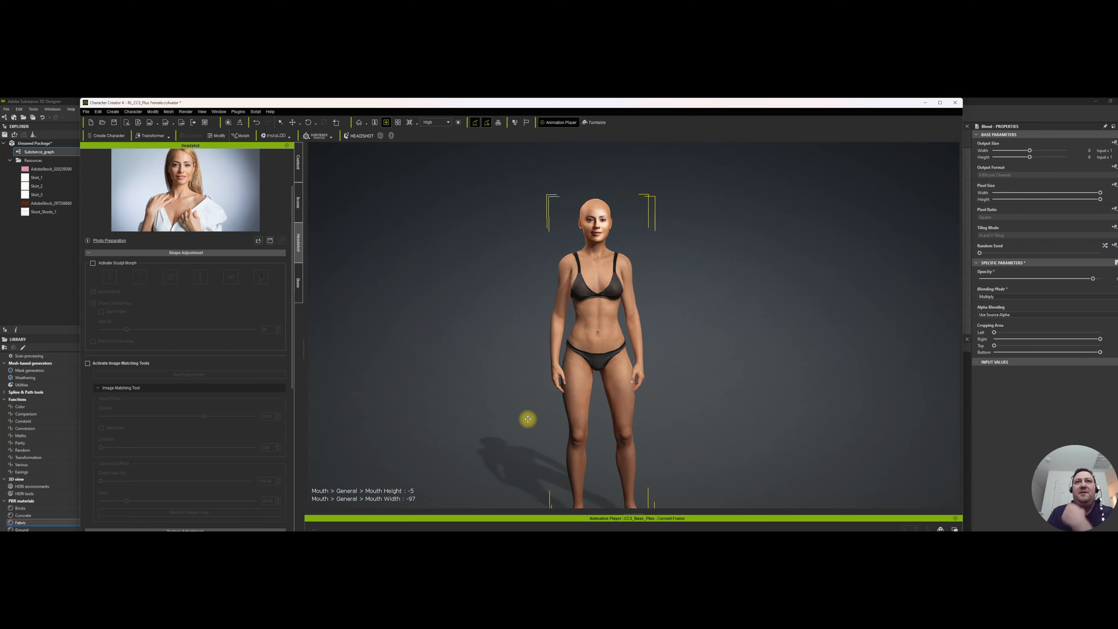
{"action": "scroll", "coordinate": [526, 427], "scroll_direction": "up", "scroll_amount": 4}
{"action": "scroll", "coordinate": [526, 426], "scroll_direction": "down", "scroll_amount": 5}
{"action": "left_click_drag", "start_coordinate": [495, 385], "coordinate": [489, 340]}
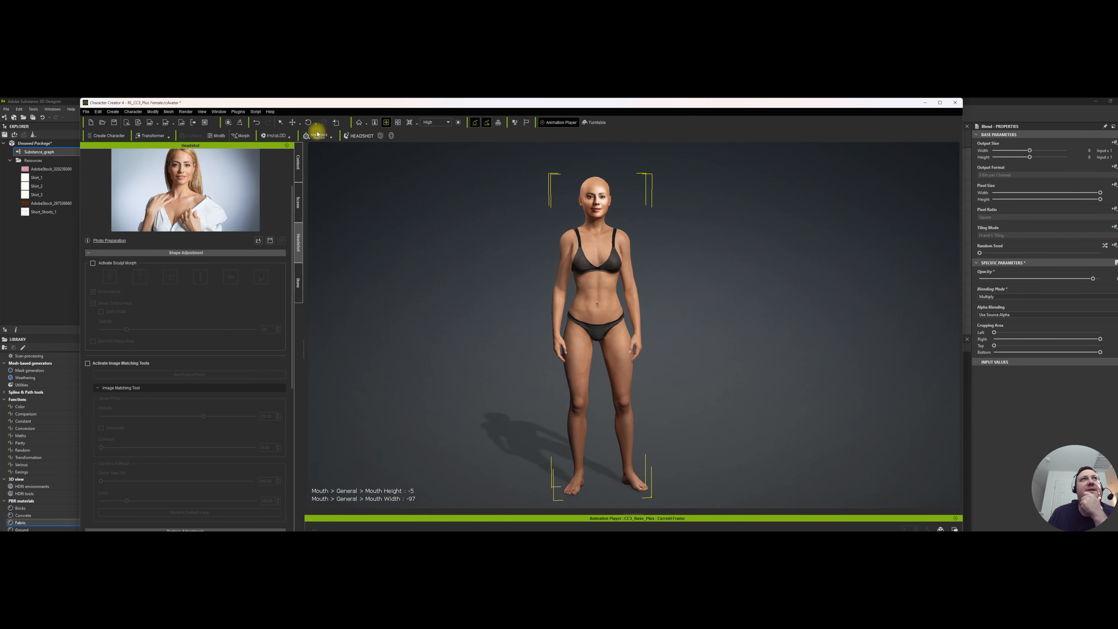
{"action": "left_click", "coordinate": [240, 136]}
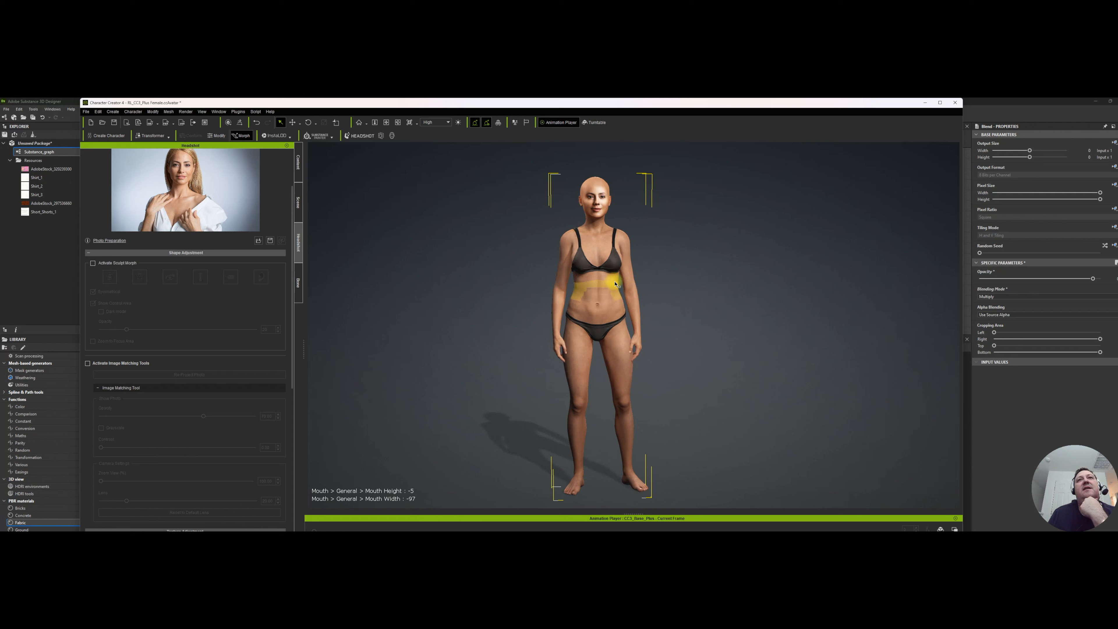
{"action": "left_click_drag", "start_coordinate": [613, 288], "coordinate": [644, 284]}
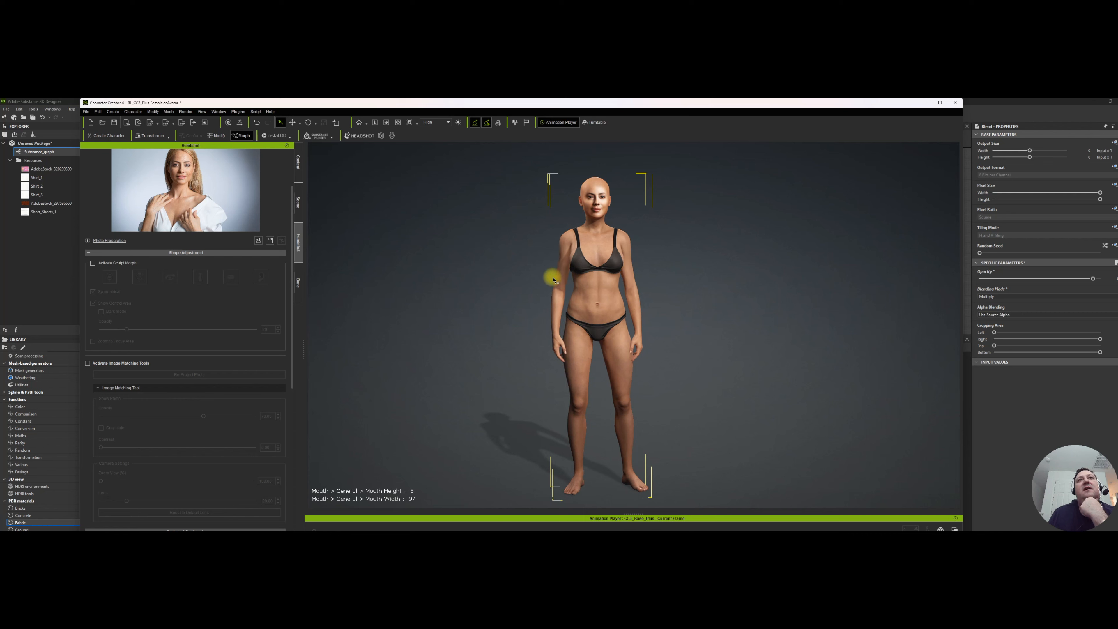
Use the Morph tool to shorten the character's thighs and lower legs slightly
{"action": "left_click_drag", "start_coordinate": [564, 257], "coordinate": [557, 336]}
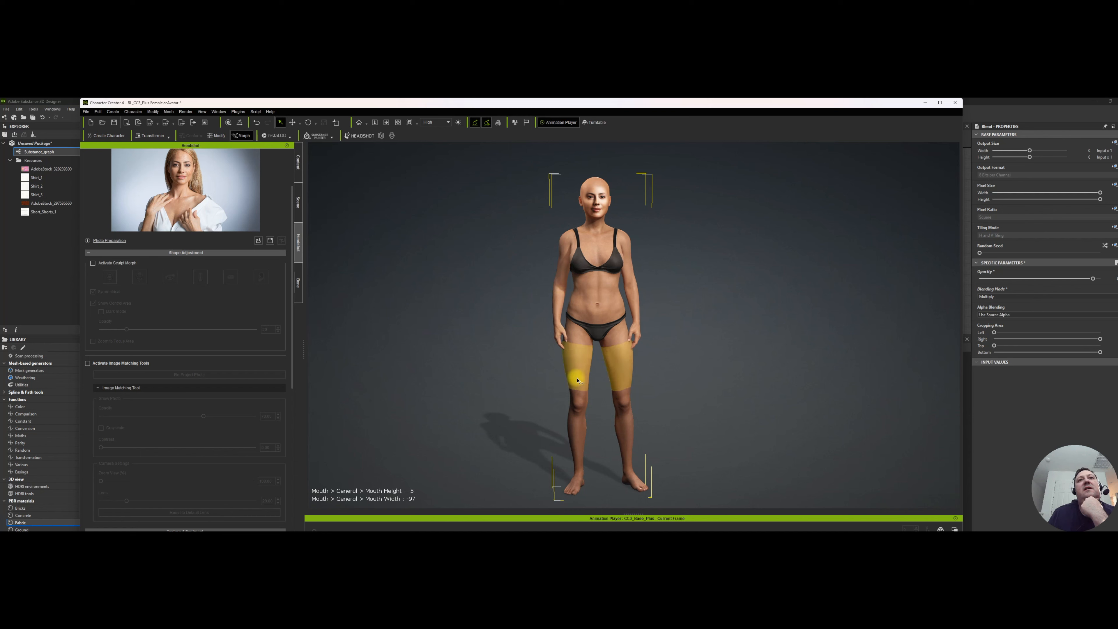
{"action": "left_click_drag", "start_coordinate": [577, 381], "coordinate": [578, 384]}
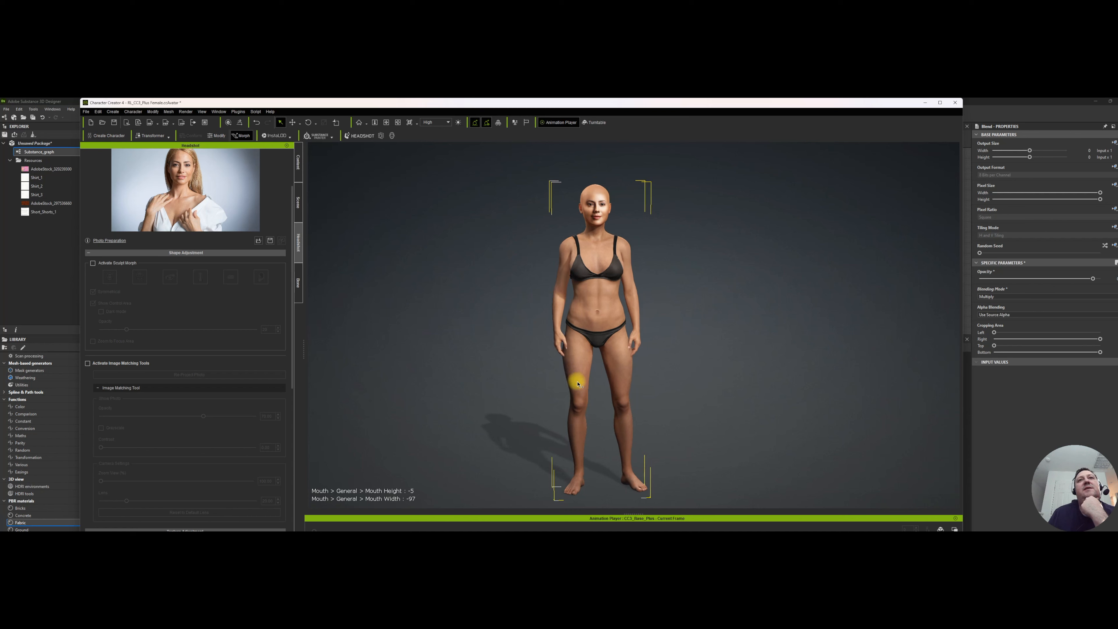
{"action": "left_click_drag", "start_coordinate": [575, 439], "coordinate": [577, 442]}
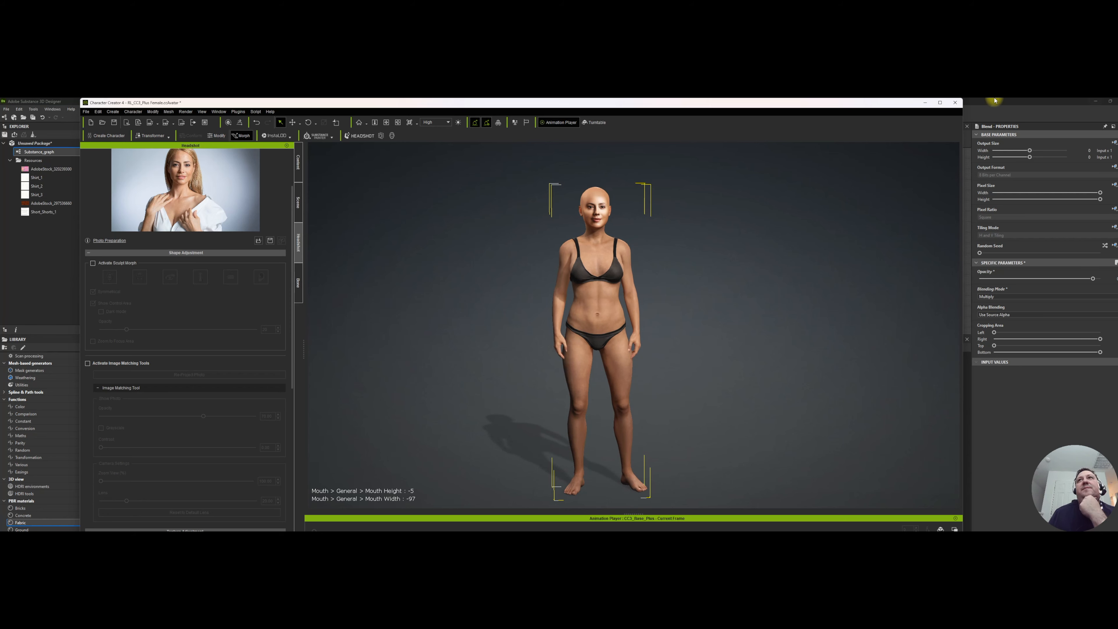
Bring up the character's Modify settings beside the model and list the body morph sliders for the Chest
{"action": "left_click", "coordinate": [218, 112]}
{"action": "left_click", "coordinate": [234, 164]}
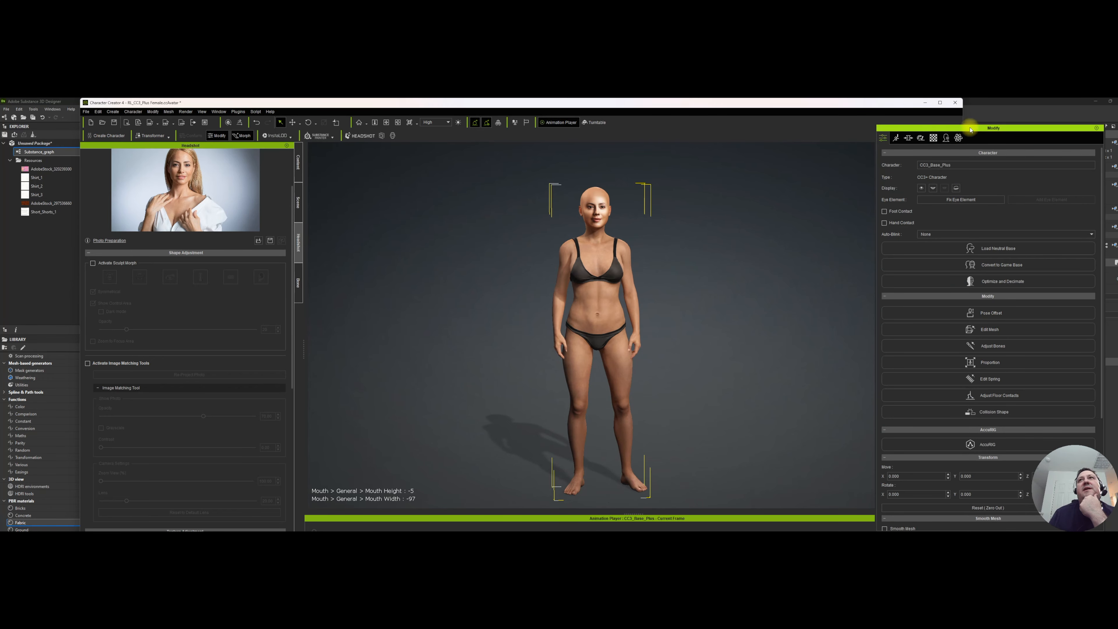
{"action": "left_click_drag", "start_coordinate": [1026, 126], "coordinate": [858, 131]}
{"action": "left_click", "coordinate": [762, 136]}
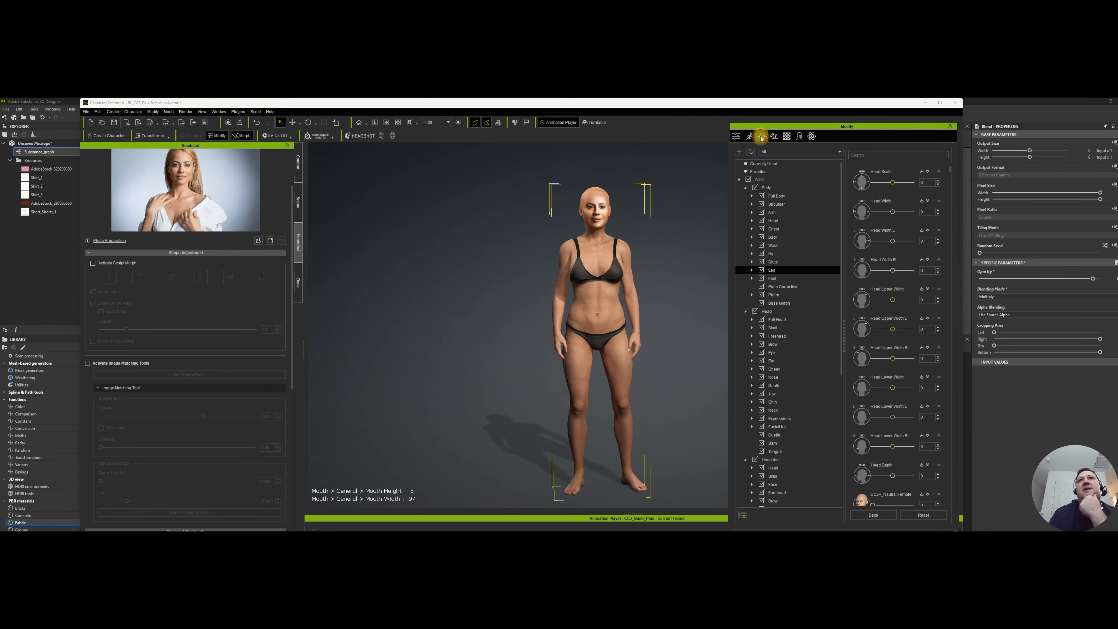
{"action": "left_click", "coordinate": [777, 205]}
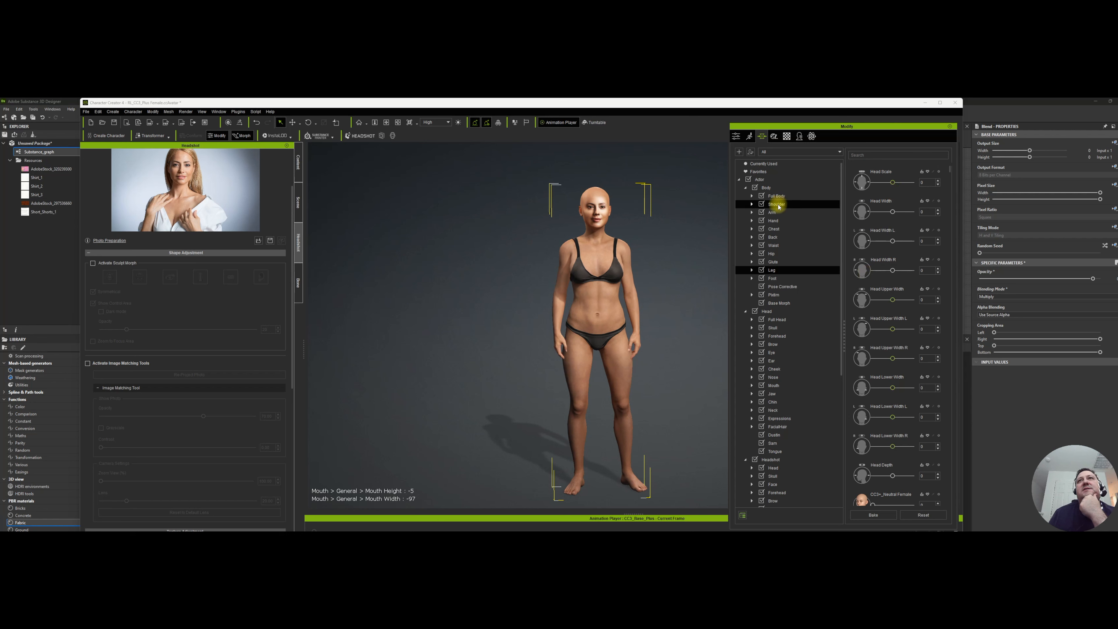
{"action": "left_click_drag", "start_coordinate": [887, 182], "coordinate": [886, 184]}
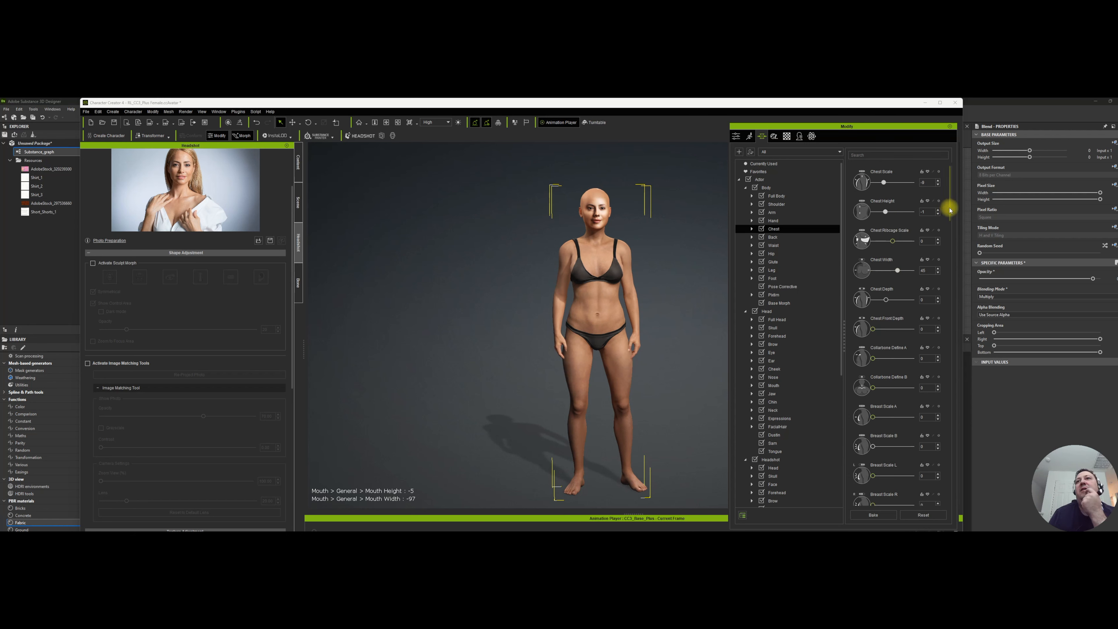
{"action": "left_click_drag", "start_coordinate": [949, 208], "coordinate": [954, 233]}
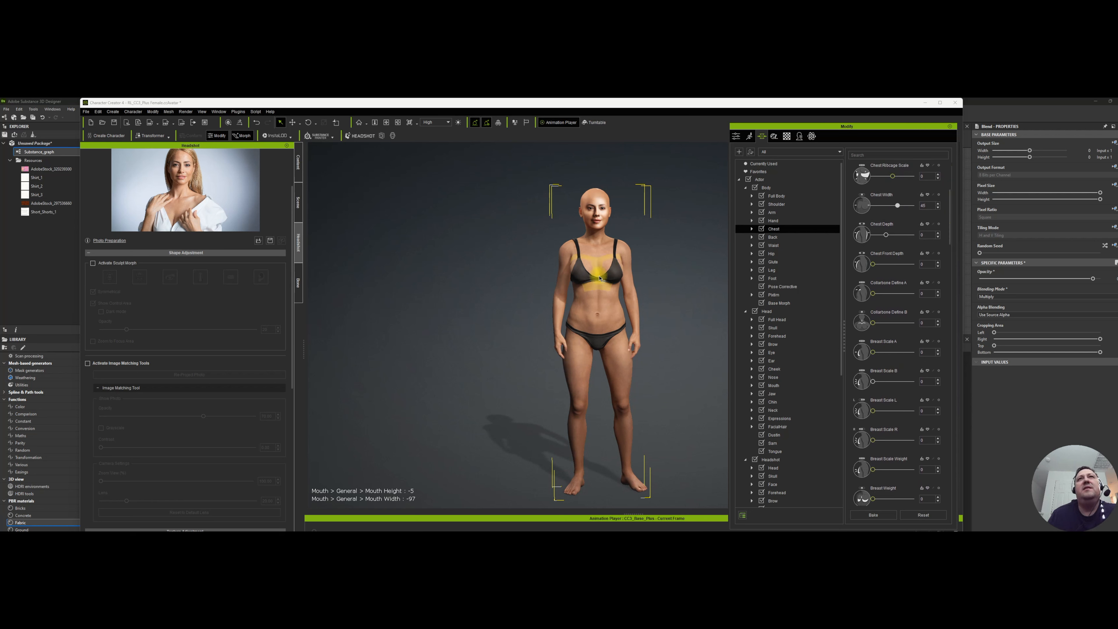
Lower the Breast Scale A morph slightly below zero and set Breast Scale B to -15
{"action": "scroll", "coordinate": [591, 300], "scroll_direction": "up", "scroll_amount": 4}
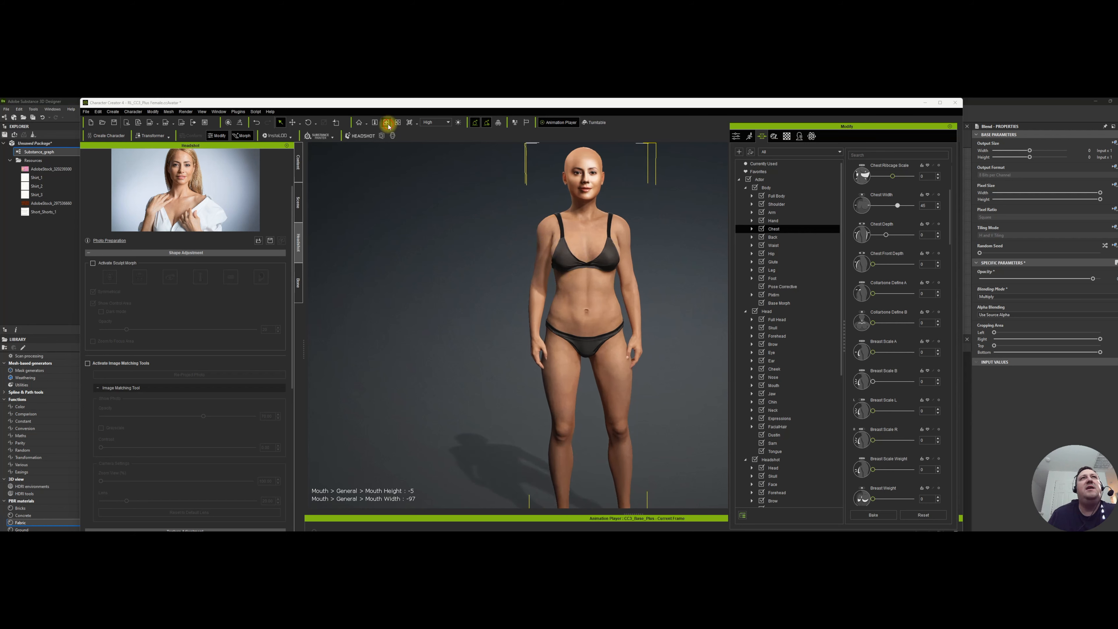
{"action": "left_click", "coordinate": [386, 122]}
{"action": "left_click_drag", "start_coordinate": [476, 314], "coordinate": [449, 370]}
{"action": "scroll", "coordinate": [502, 386], "scroll_direction": "up", "scroll_amount": 1}
{"action": "scroll", "coordinate": [501, 386], "scroll_direction": "up", "scroll_amount": 6}
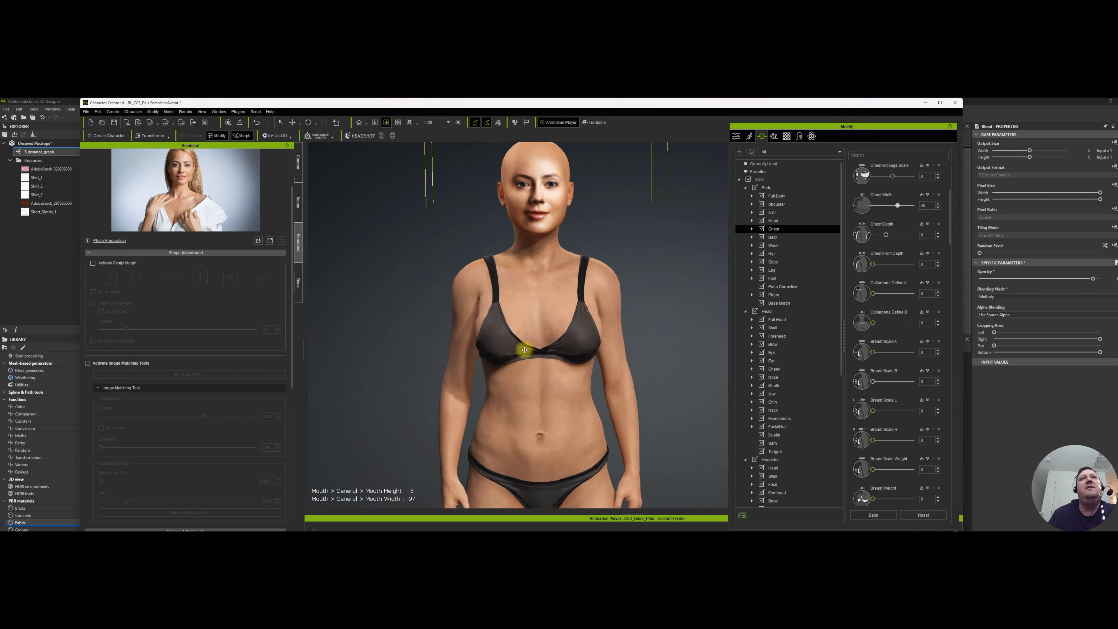
{"action": "scroll", "coordinate": [513, 359], "scroll_direction": "down", "scroll_amount": 6}
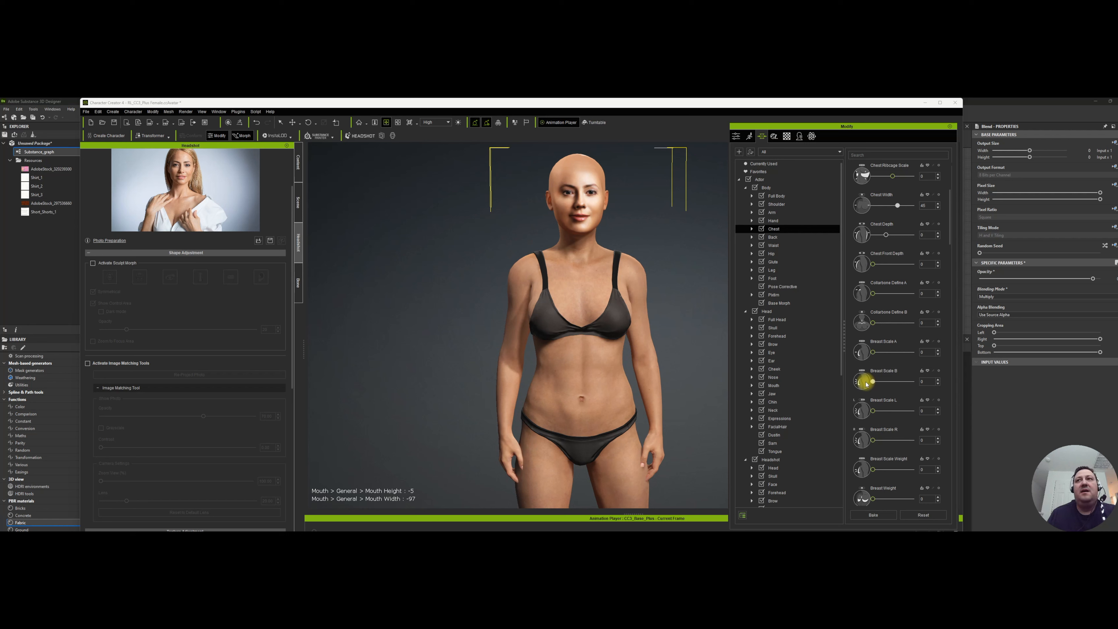
{"action": "mouse_move", "coordinate": [873, 352]}
{"action": "left_mouse_down"}
{"action": "mouse_move", "coordinate": [917, 354]}
{"action": "mouse_move", "coordinate": [868, 358]}
{"action": "left_mouse_up"}
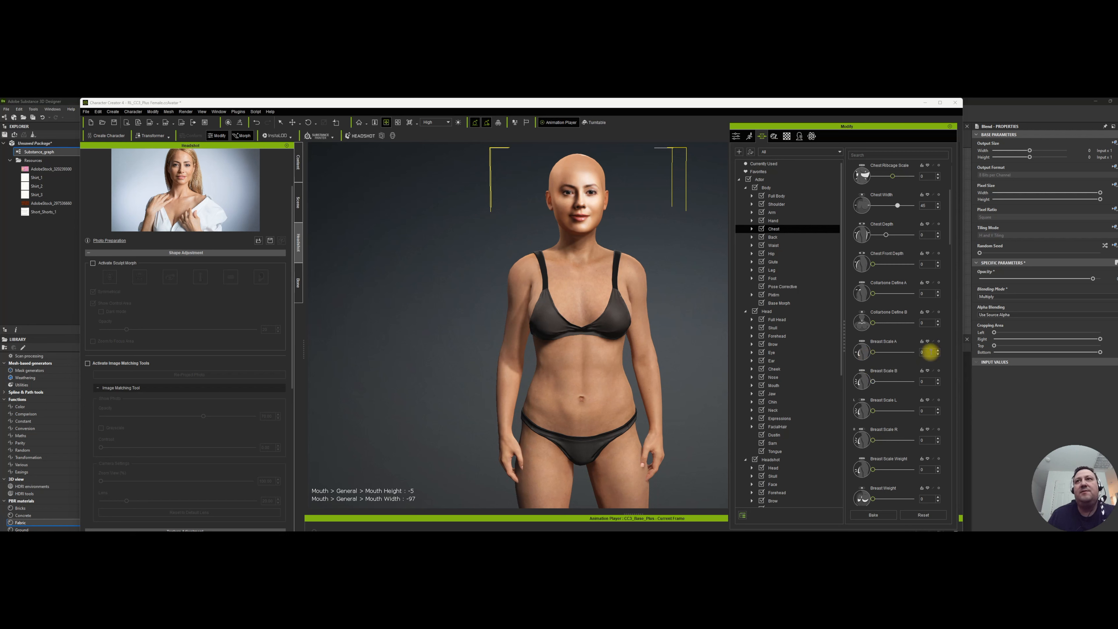
{"action": "left_click_drag", "start_coordinate": [873, 352], "coordinate": [870, 353]}
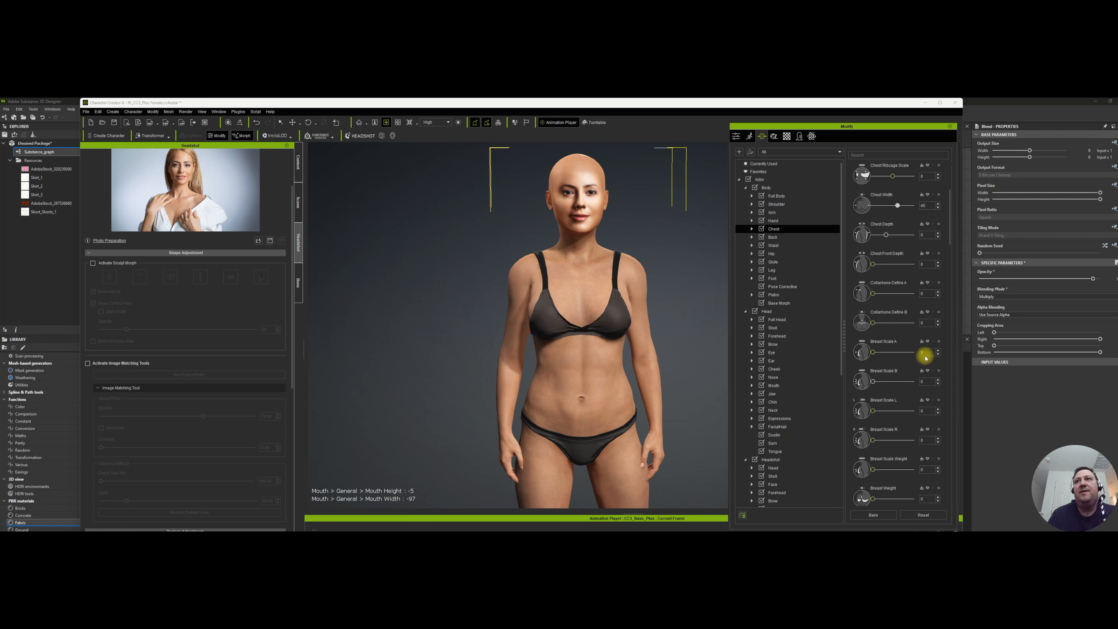
{"action": "double_click", "coordinate": [928, 352]}
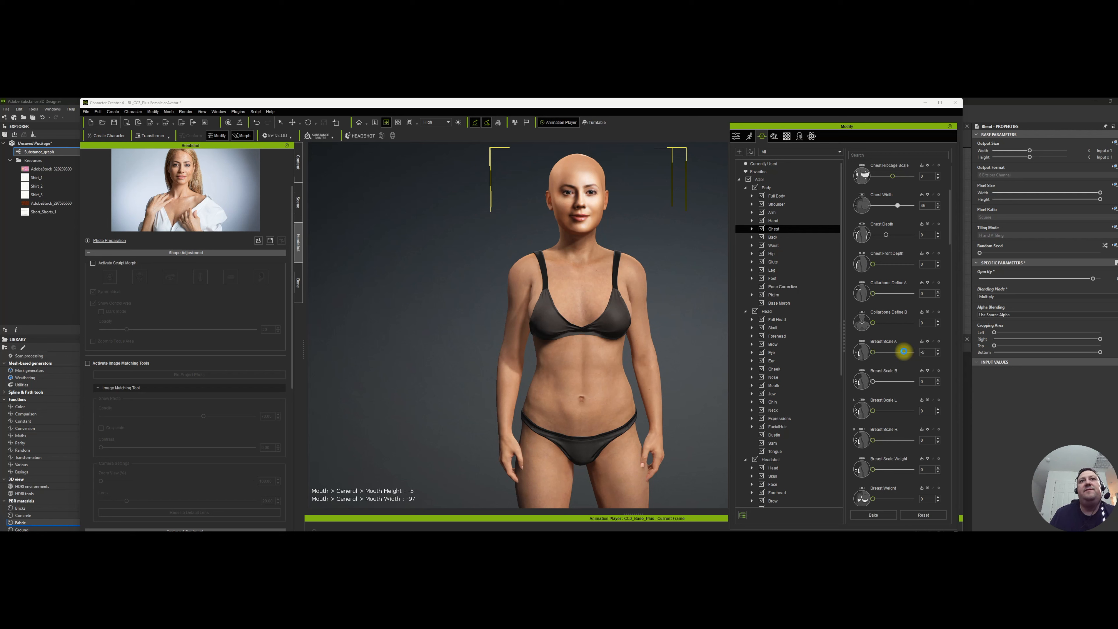
{"action": "double_click", "coordinate": [929, 381]}
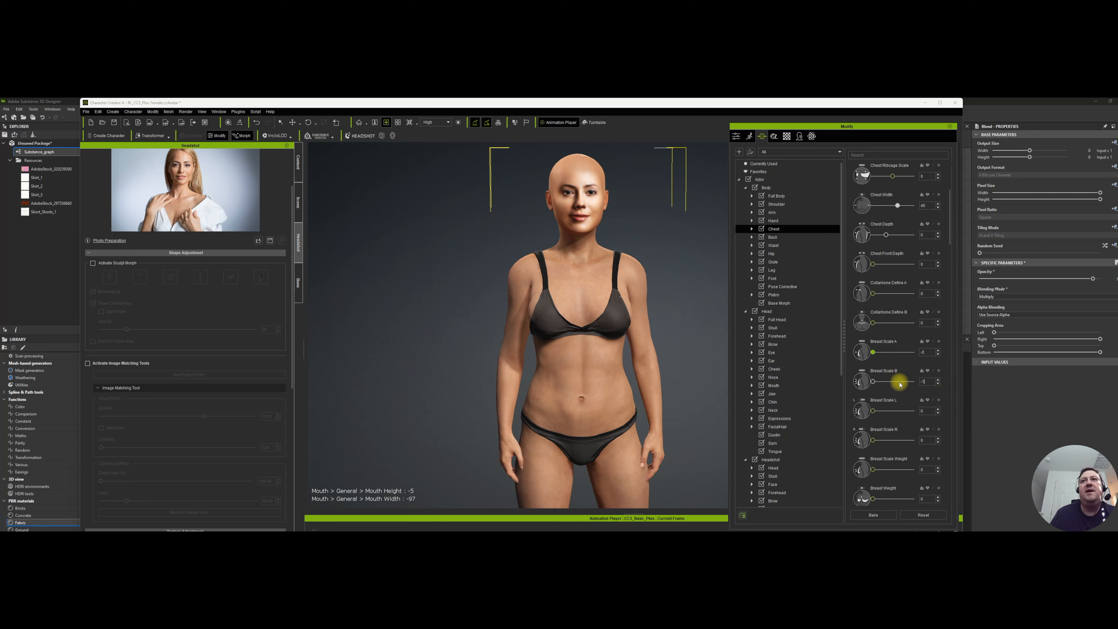
{"action": "type", "text": "-15"}
{"action": "key", "text": "Return"}
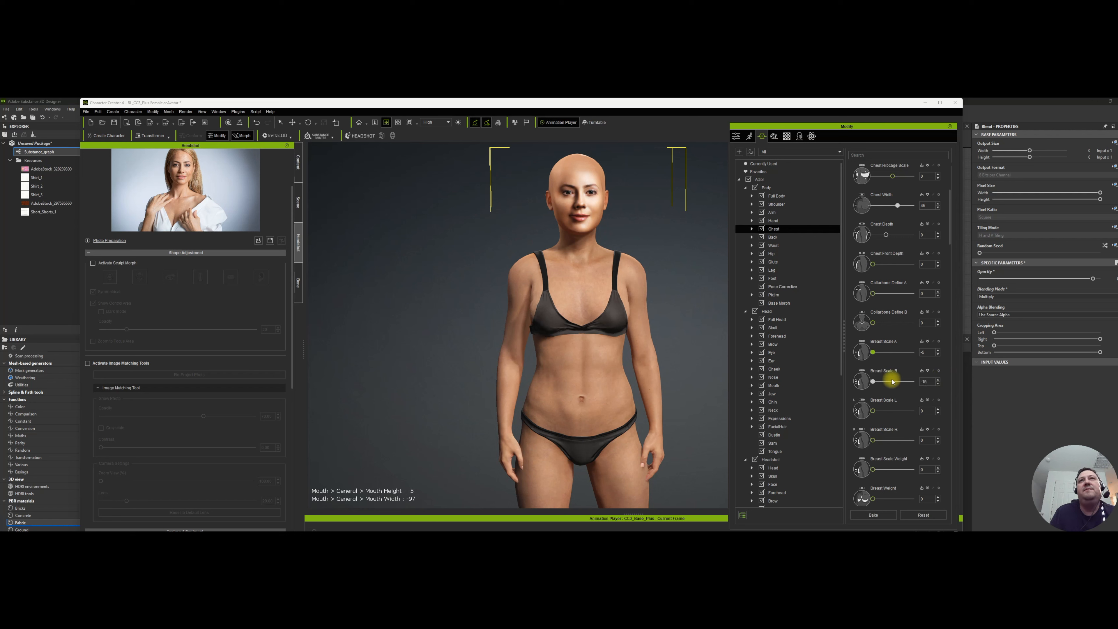
Set the Breast Proximity morph to 18 and close the Modify settings
{"action": "scroll", "coordinate": [908, 455], "scroll_direction": "down", "scroll_amount": 5}
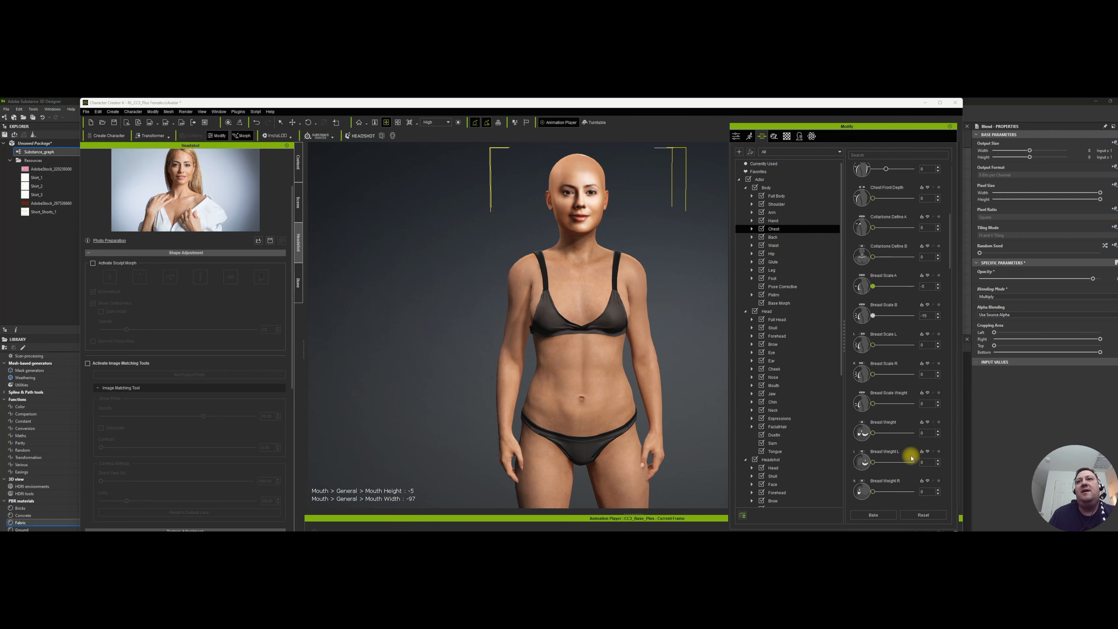
{"action": "scroll", "coordinate": [910, 458], "scroll_direction": "down", "scroll_amount": 3}
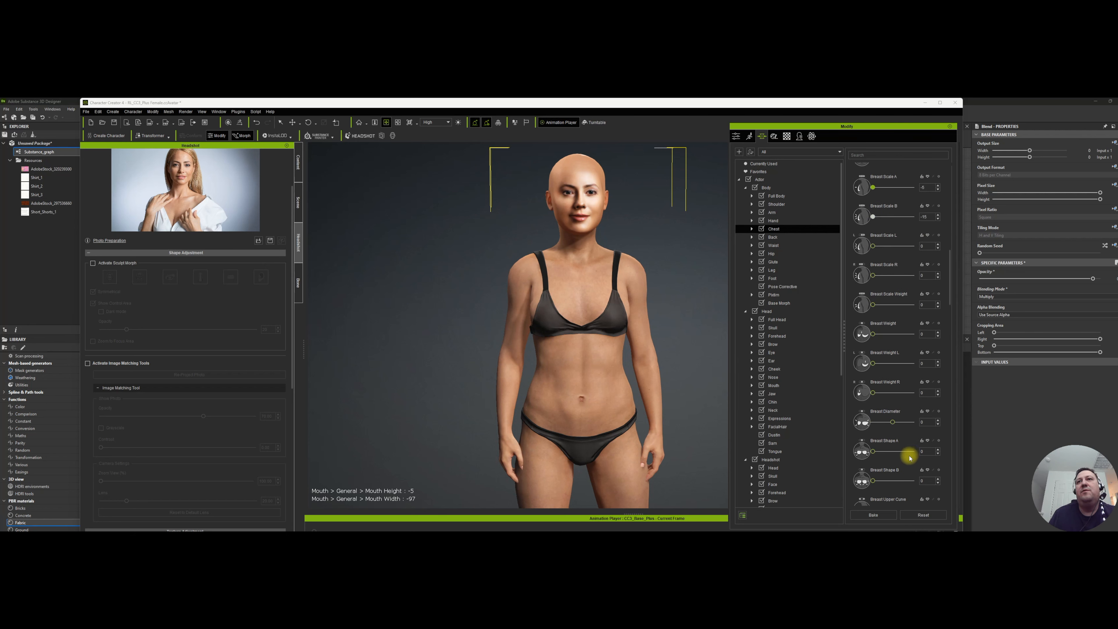
{"action": "scroll", "coordinate": [909, 458], "scroll_direction": "down", "scroll_amount": 3}
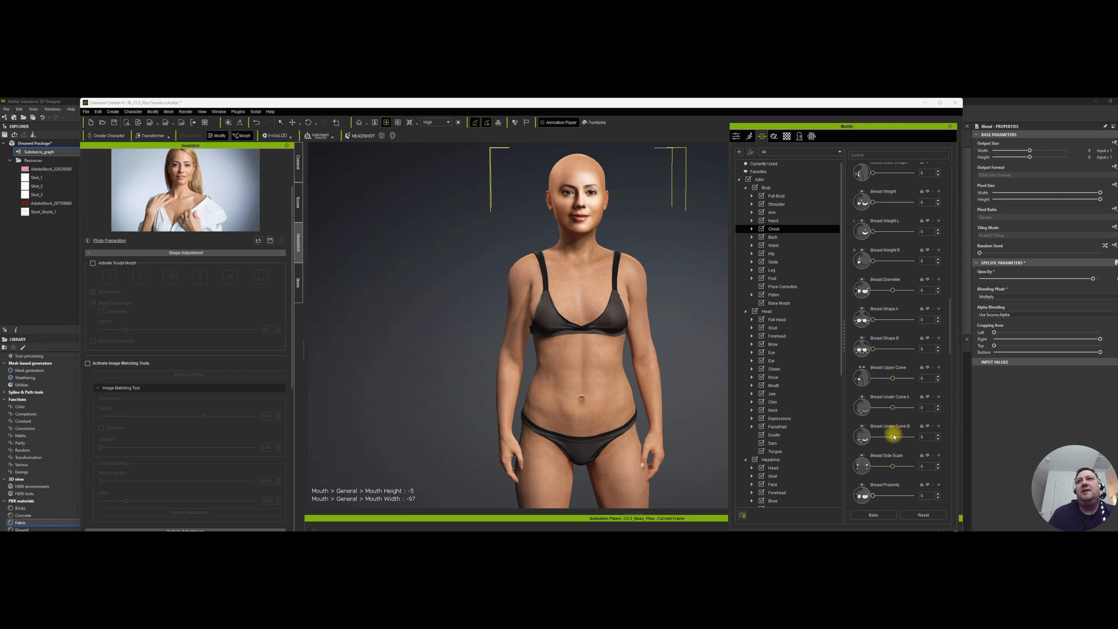
{"action": "scroll", "coordinate": [895, 438], "scroll_direction": "down", "scroll_amount": 1}
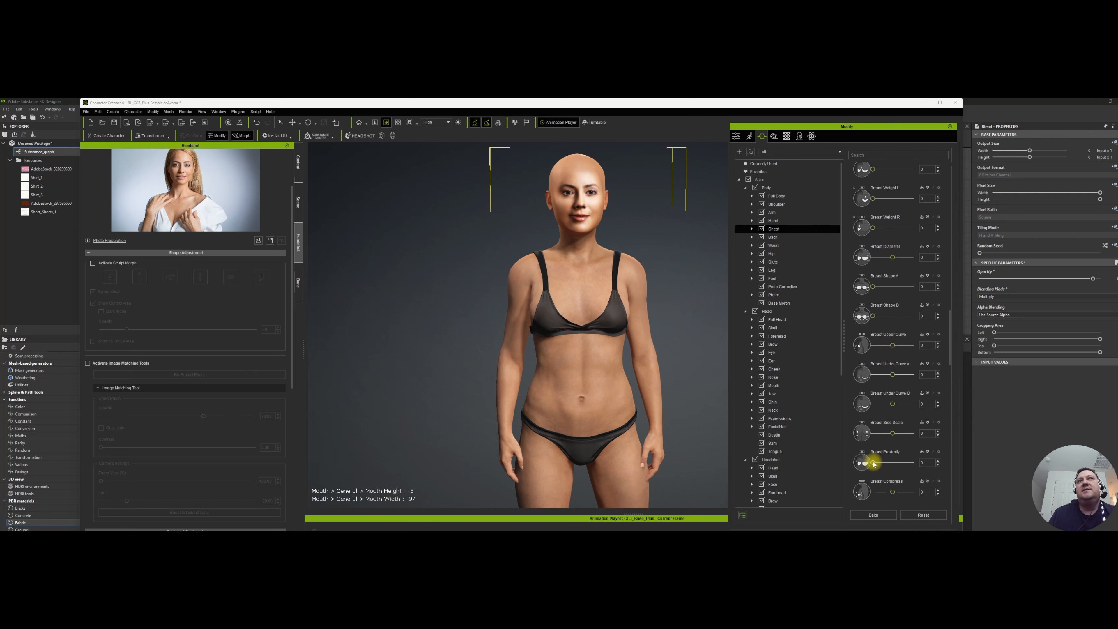
{"action": "left_click_drag", "start_coordinate": [875, 464], "coordinate": [880, 465]}
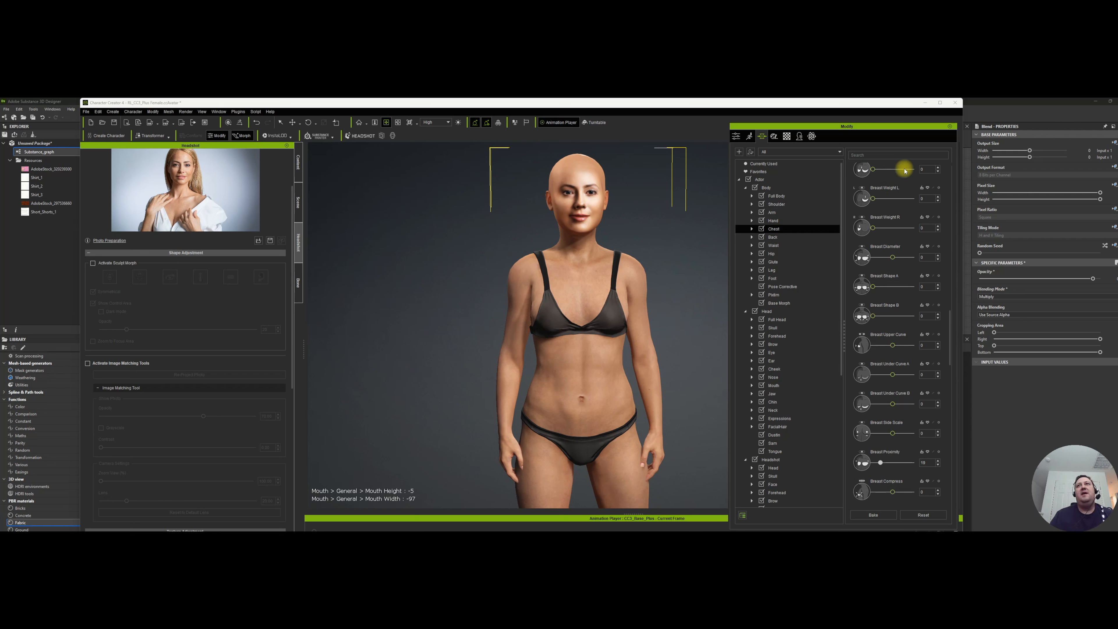
{"action": "left_click", "coordinate": [952, 128]}
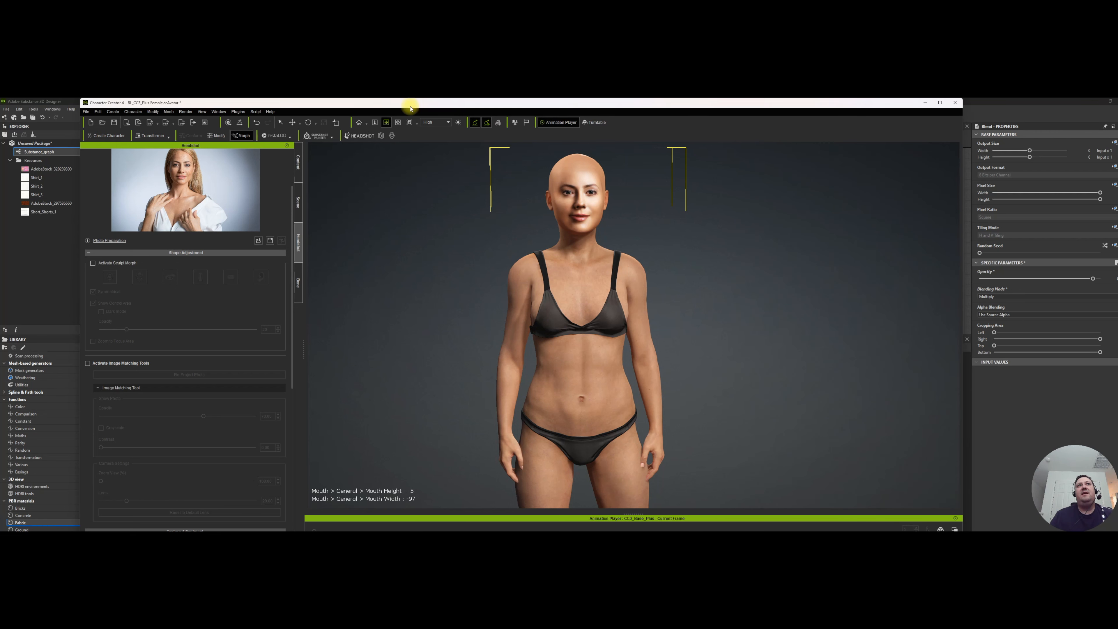
Open the Hair Builder pack in the Hair content library and clear the search filter to list its hairstyles
{"action": "left_click_drag", "start_coordinate": [566, 369], "coordinate": [511, 328]}
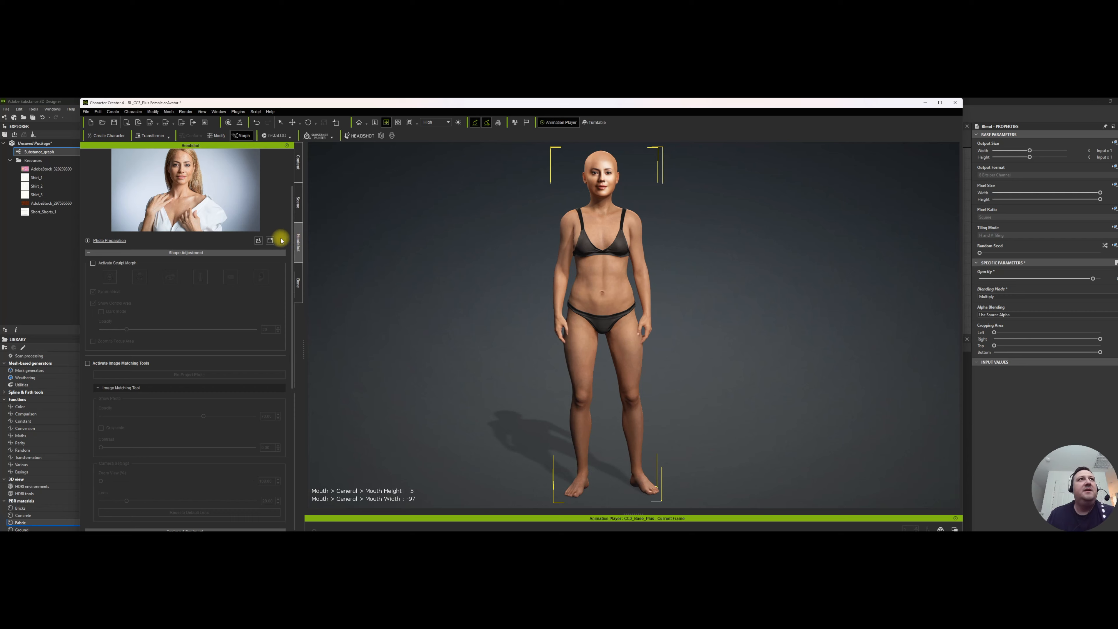
{"action": "left_click", "coordinate": [300, 166]}
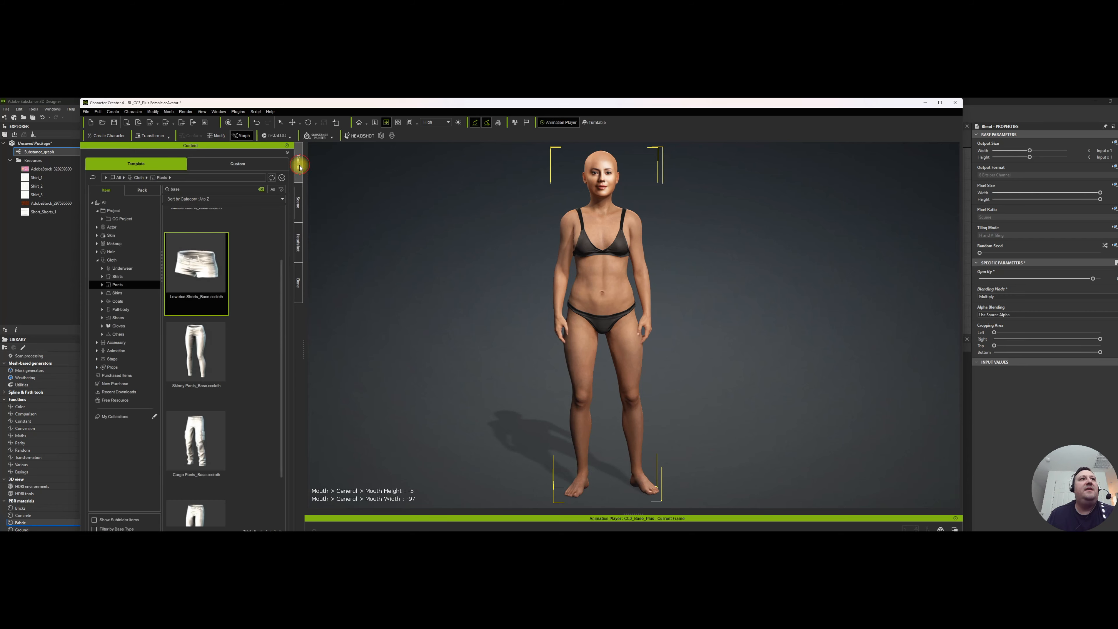
{"action": "left_click", "coordinate": [110, 252]}
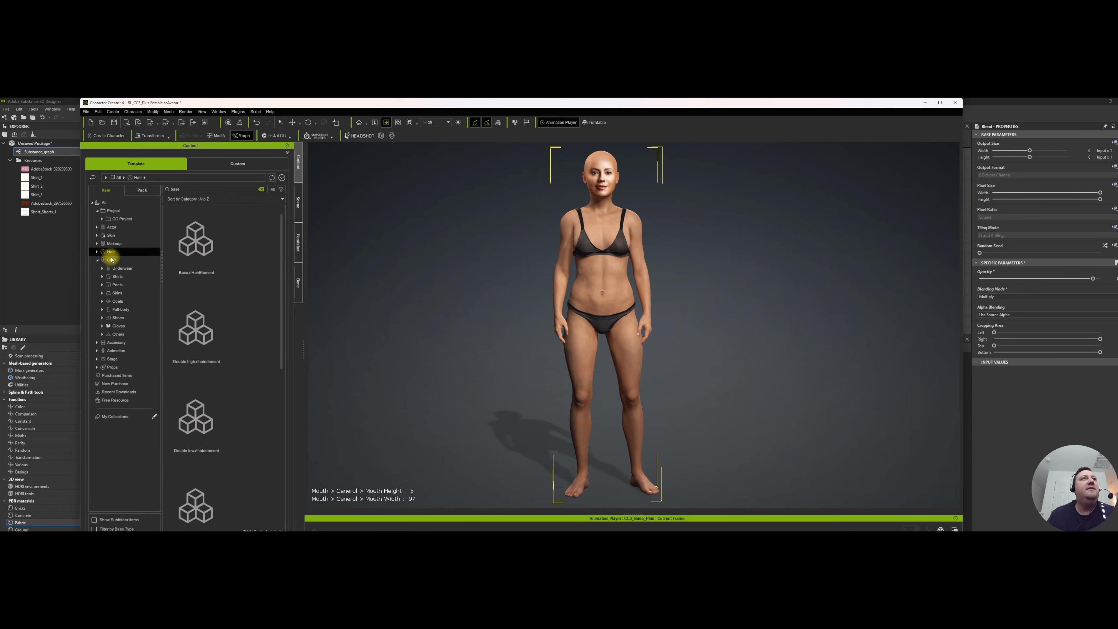
{"action": "left_click", "coordinate": [156, 193]}
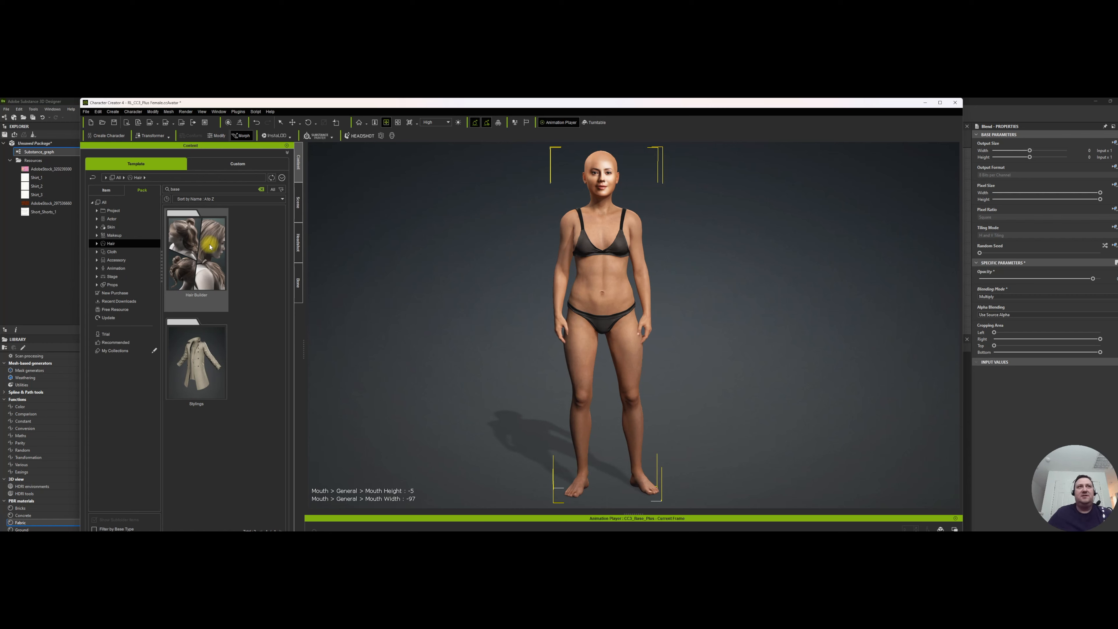
{"action": "double_click", "coordinate": [195, 256]}
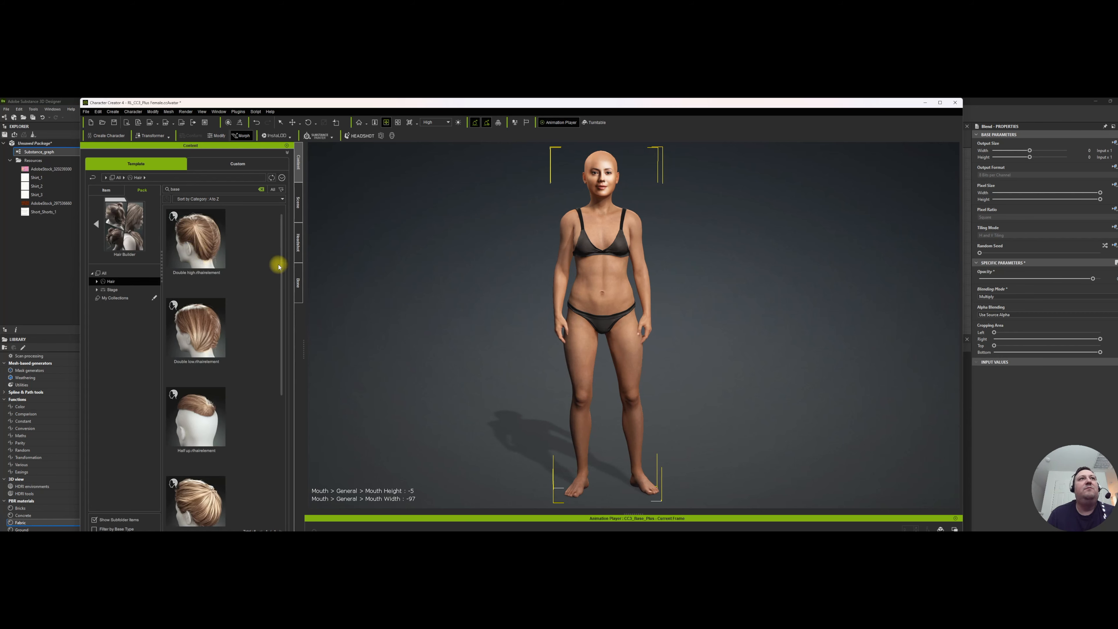
{"action": "left_click_drag", "start_coordinate": [283, 238], "coordinate": [305, 339]}
{"action": "left_click", "coordinate": [261, 189]}
{"action": "left_click_drag", "start_coordinate": [281, 224], "coordinate": [283, 237]}
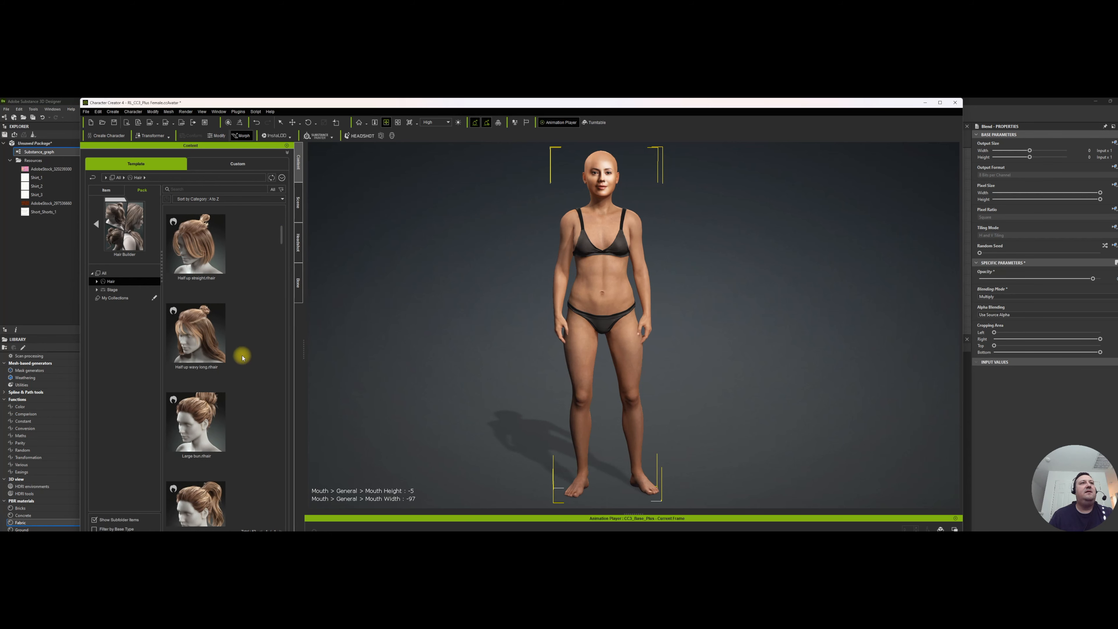
Apply the Large bun hairstyle to the character and frame her head
{"action": "scroll", "coordinate": [243, 357], "scroll_direction": "down", "scroll_amount": 2}
{"action": "scroll", "coordinate": [244, 359], "scroll_direction": "down", "scroll_amount": 3}
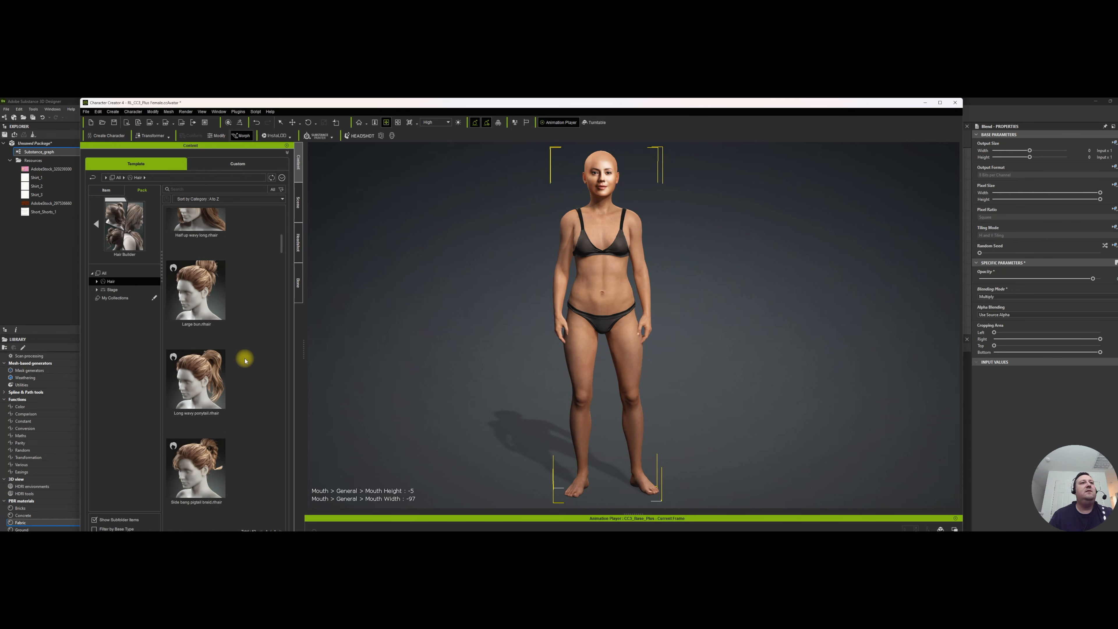
{"action": "scroll", "coordinate": [242, 358], "scroll_direction": "up", "scroll_amount": 1}
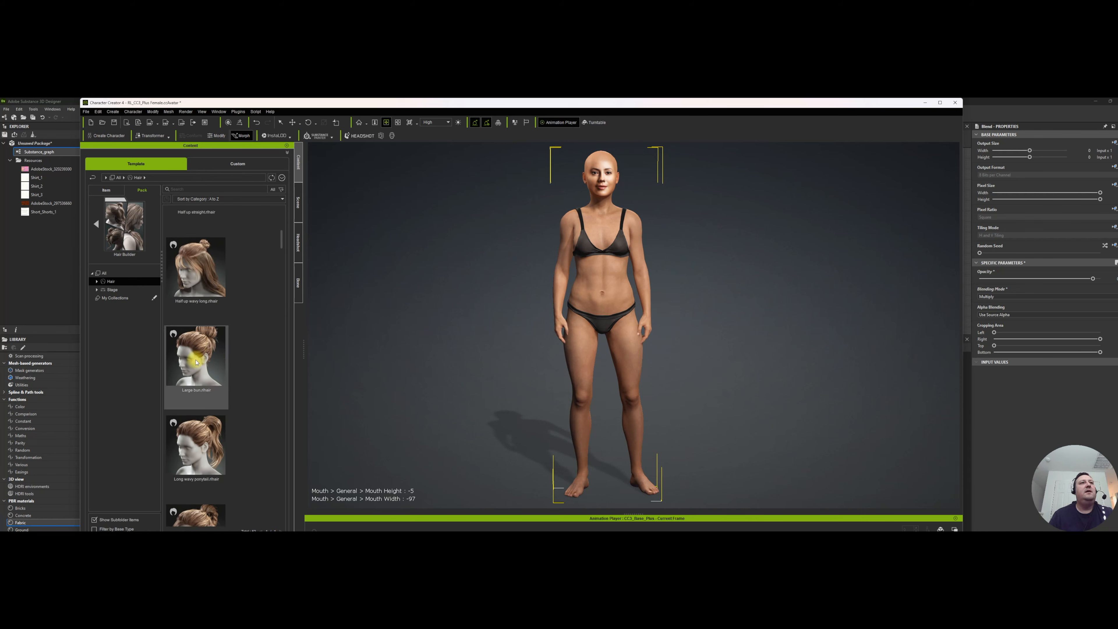
{"action": "left_click_drag", "start_coordinate": [196, 368], "coordinate": [575, 209]}
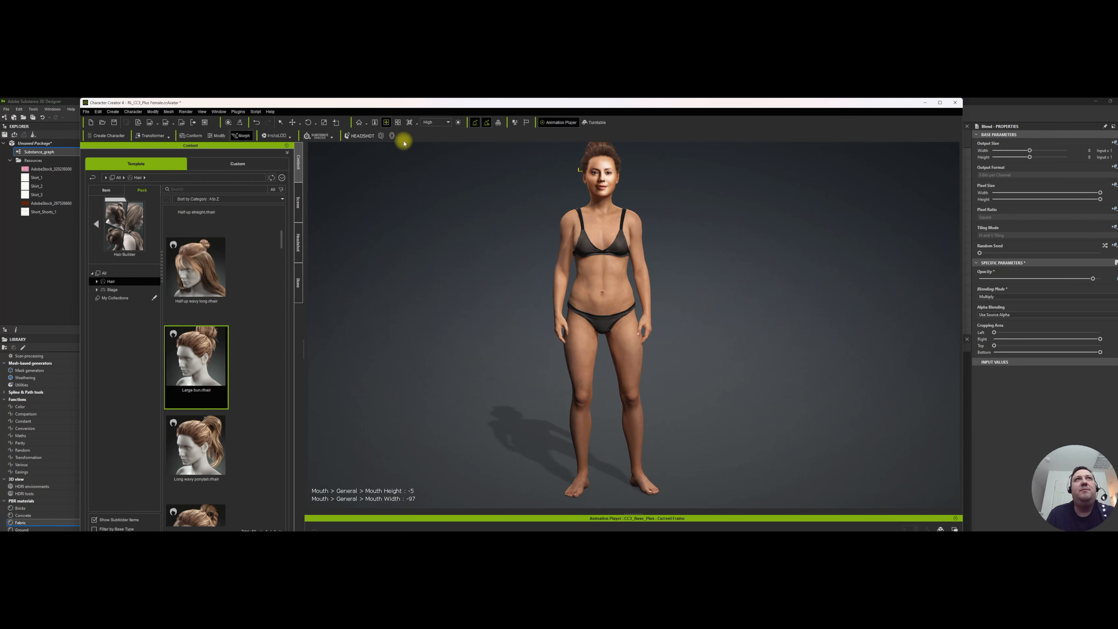
{"action": "left_click", "coordinate": [386, 122]}
{"action": "left_click_drag", "start_coordinate": [501, 267], "coordinate": [454, 284]}
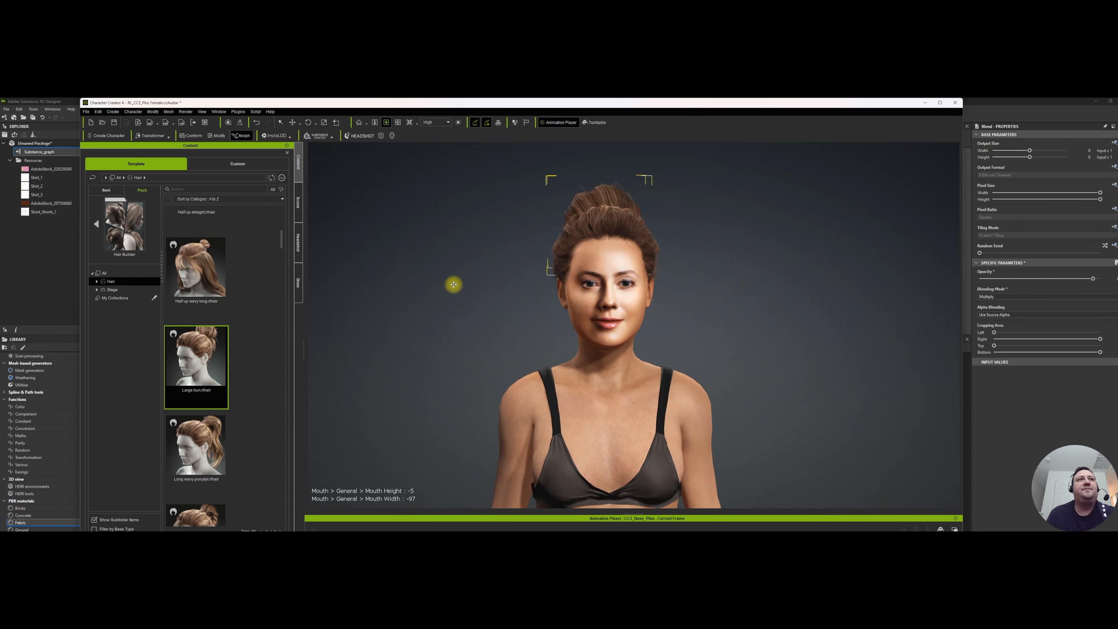
Apply the 01_Base_F material preset from the Hair Builder pack's Stage folder to the character's bun hairstyle
{"action": "left_click", "coordinate": [112, 289]}
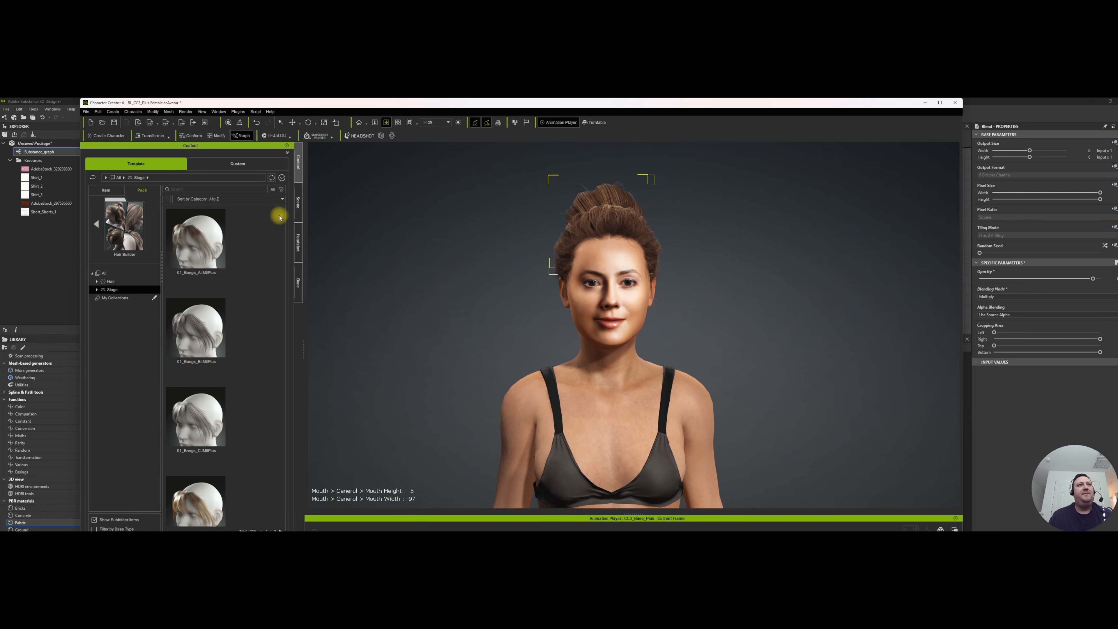
{"action": "left_click_drag", "start_coordinate": [280, 216], "coordinate": [282, 295]}
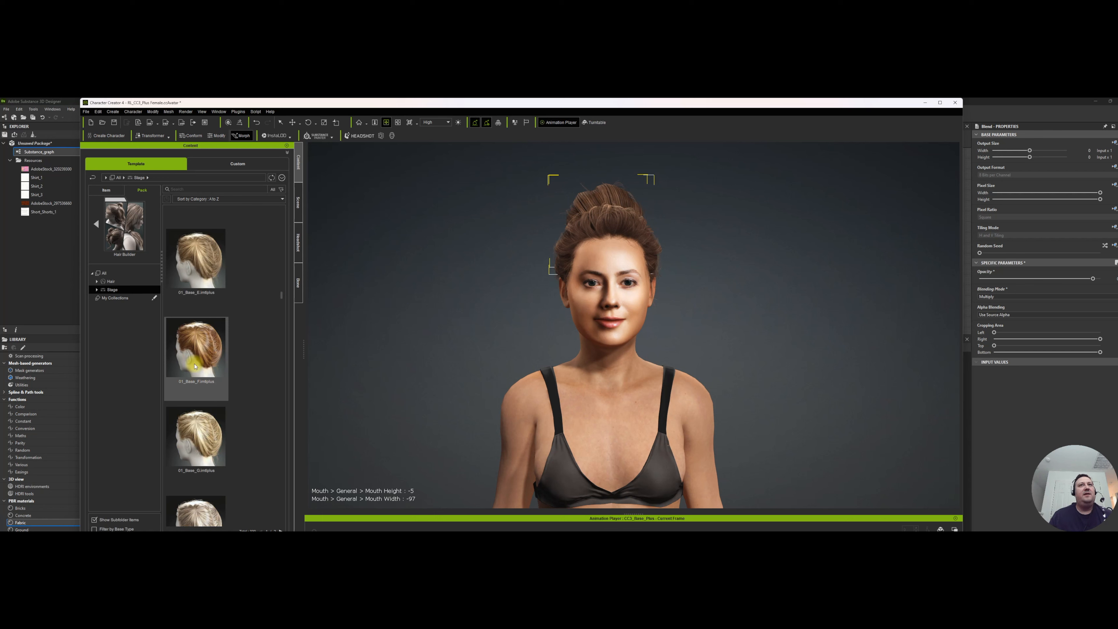
{"action": "left_click_drag", "start_coordinate": [195, 365], "coordinate": [610, 243]}
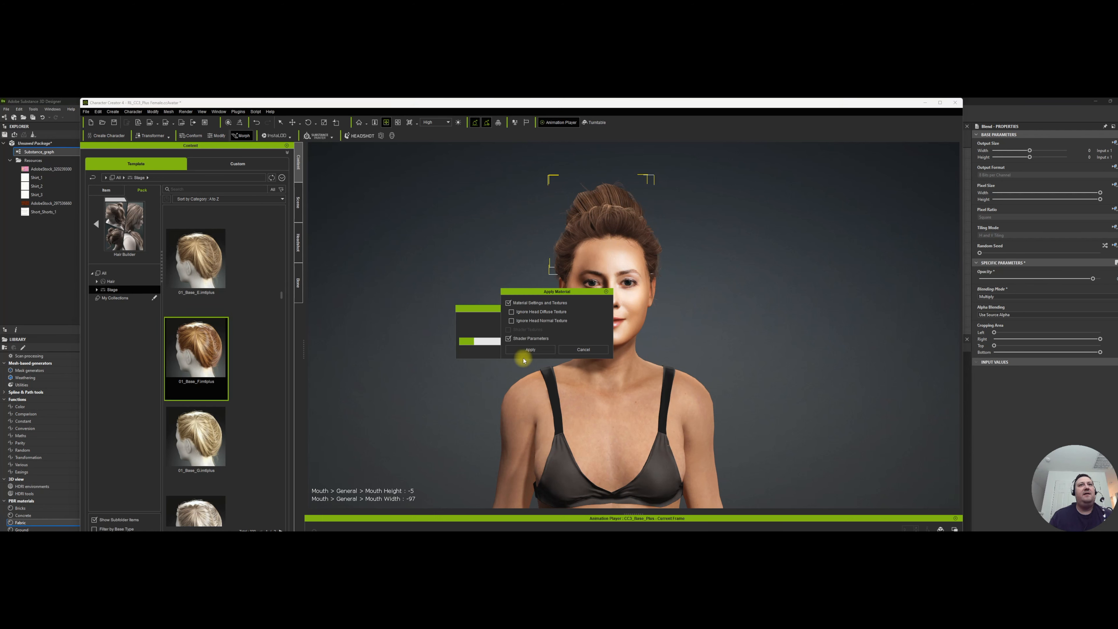
{"action": "left_click", "coordinate": [530, 350]}
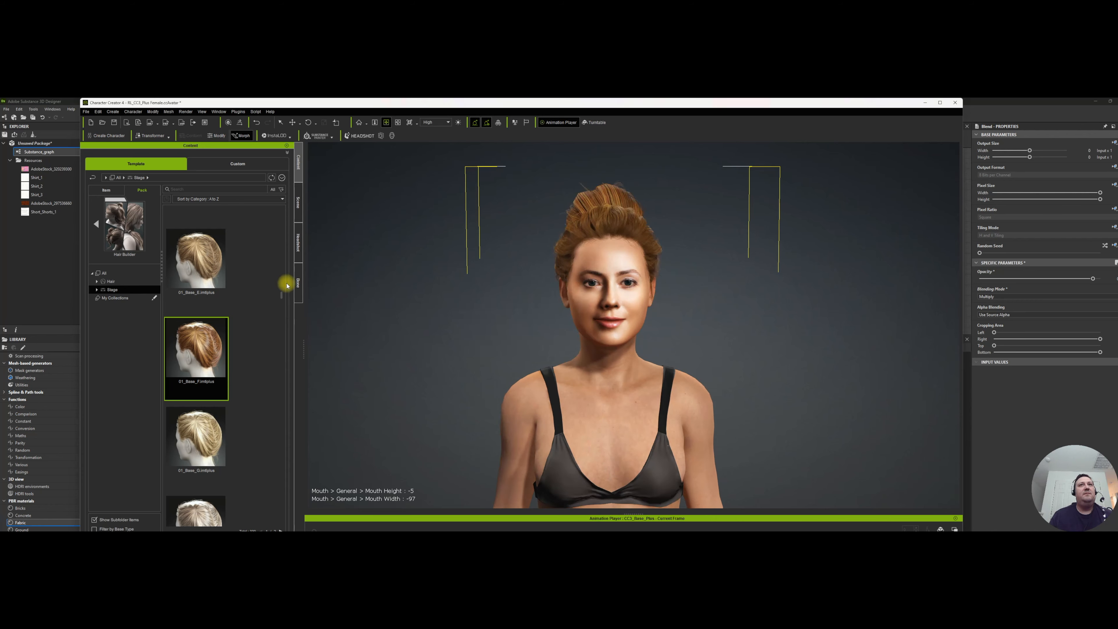
{"action": "left_click", "coordinate": [397, 123]}
{"action": "left_click_drag", "start_coordinate": [366, 309], "coordinate": [458, 307]}
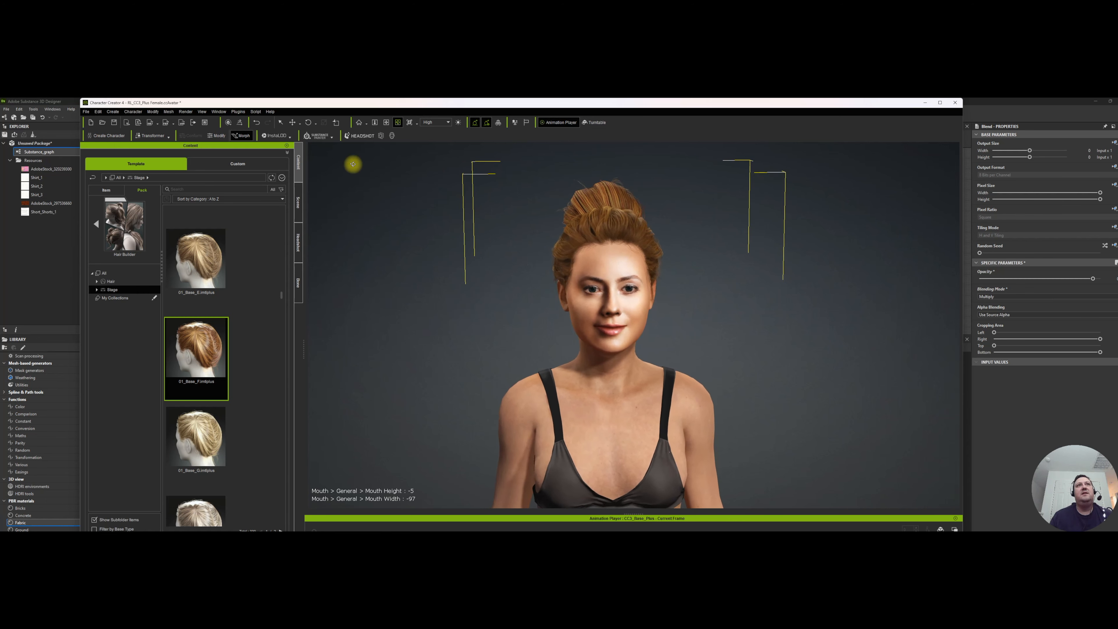
Frame the character's upper body and list the individual shirt items in the Cloth content library
{"action": "left_click", "coordinate": [383, 124]}
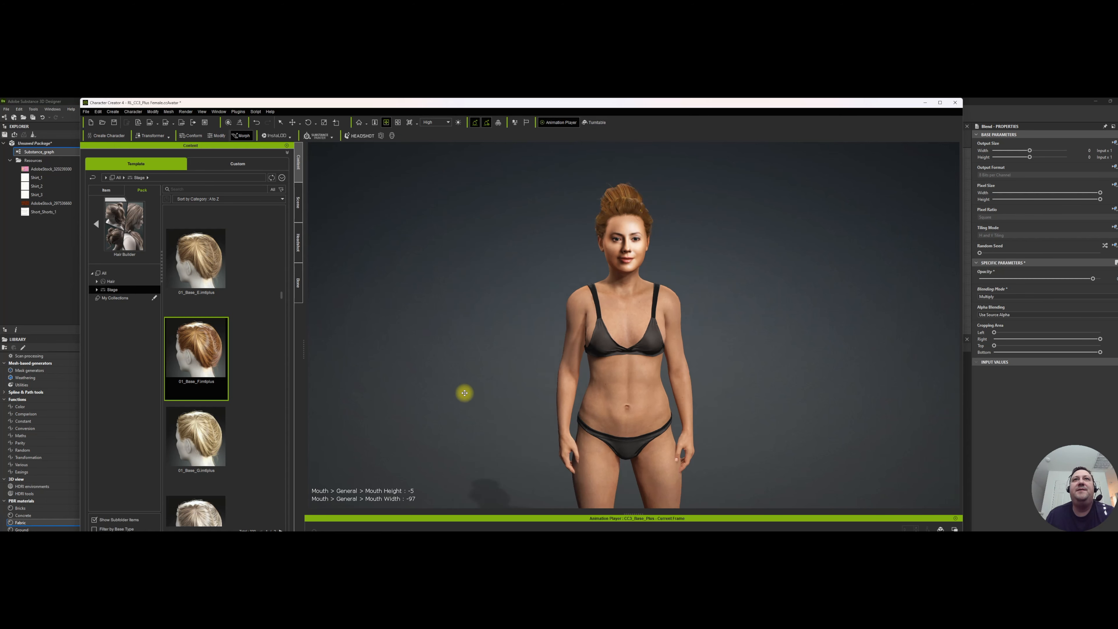
{"action": "middle_click_drag", "start_coordinate": [464, 392], "coordinate": [468, 462]}
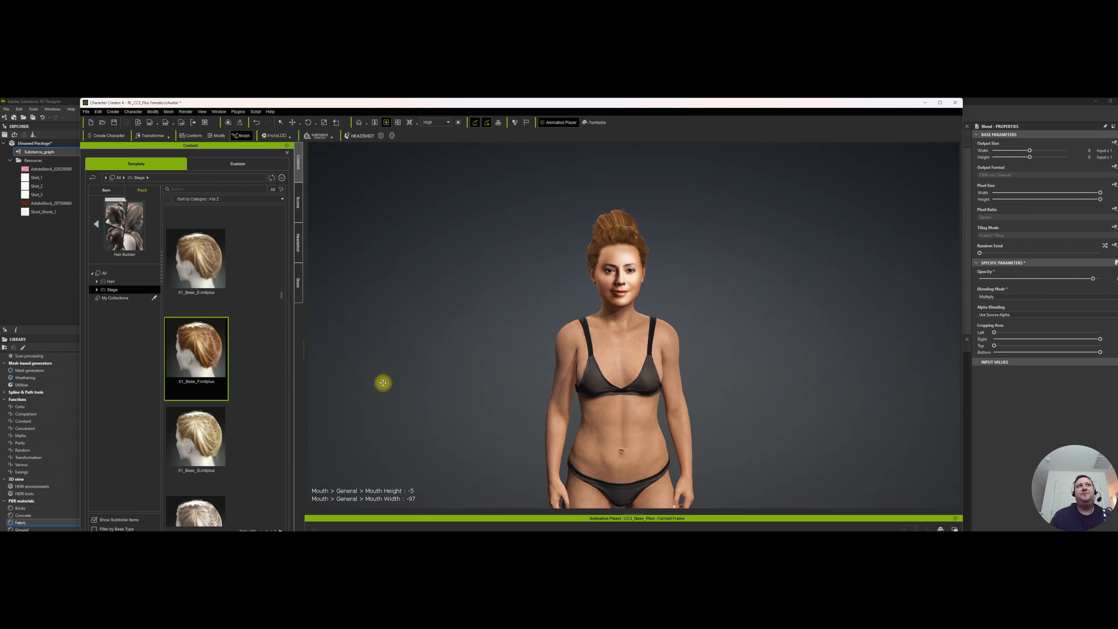
{"action": "left_click", "coordinate": [97, 227]}
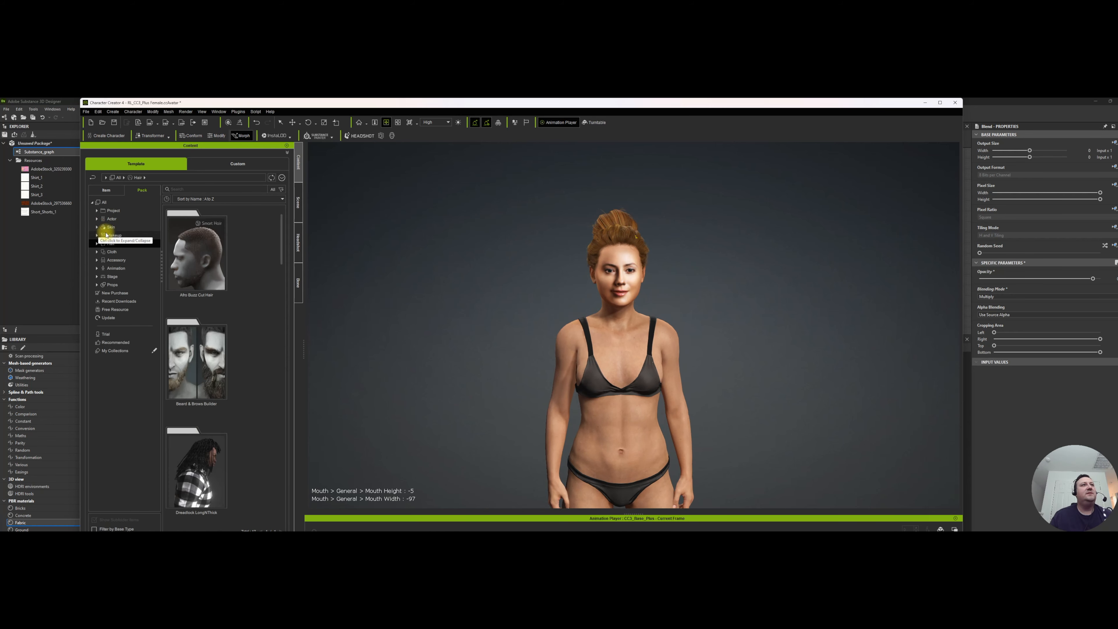
{"action": "left_click", "coordinate": [97, 252]}
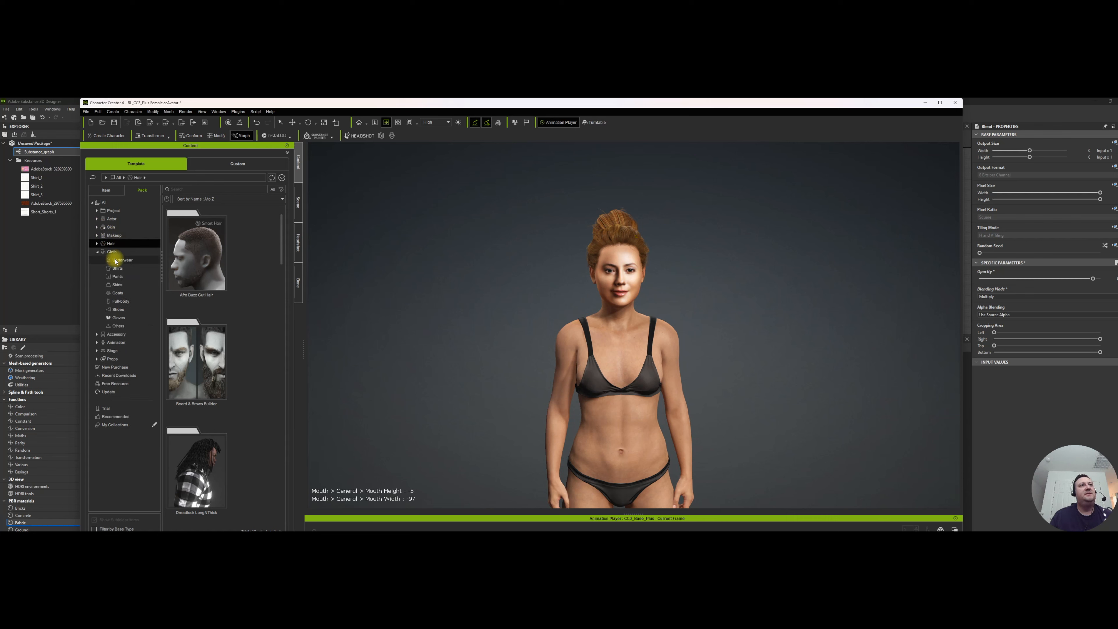
{"action": "left_click", "coordinate": [119, 269]}
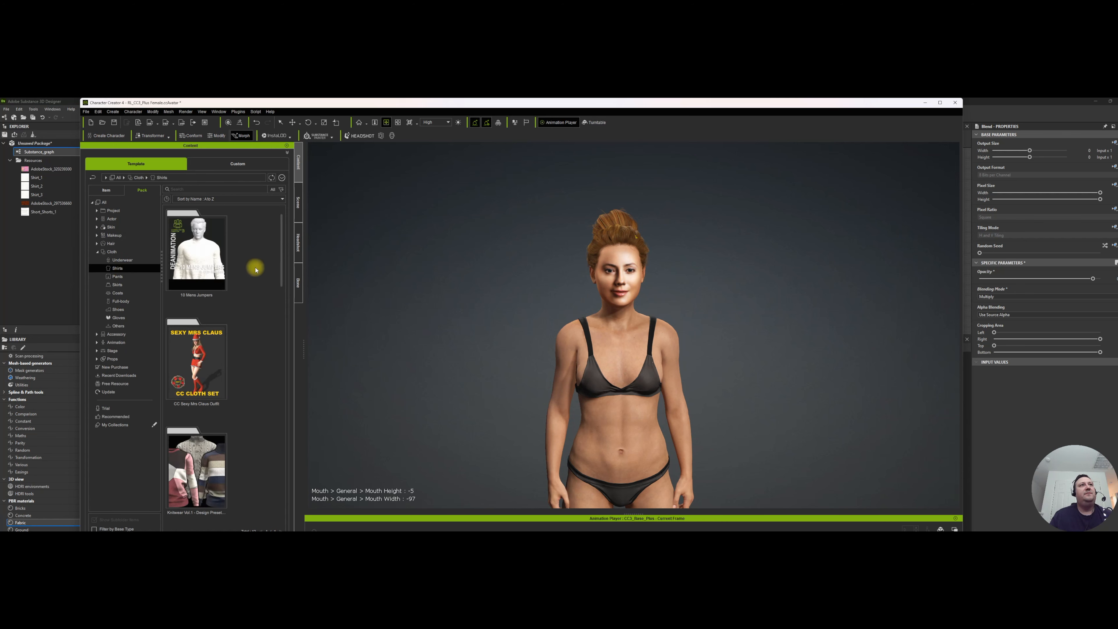
{"action": "left_click", "coordinate": [106, 190]}
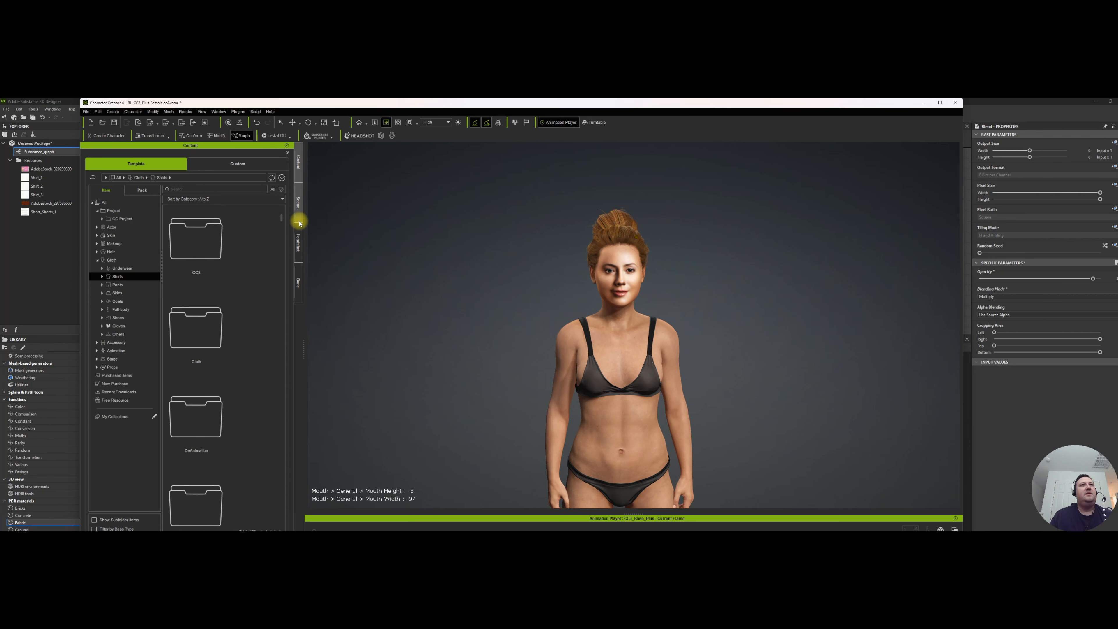
Filter the shirt items by the word "base" and return to the start of the list
{"action": "left_click_drag", "start_coordinate": [281, 217], "coordinate": [289, 270]}
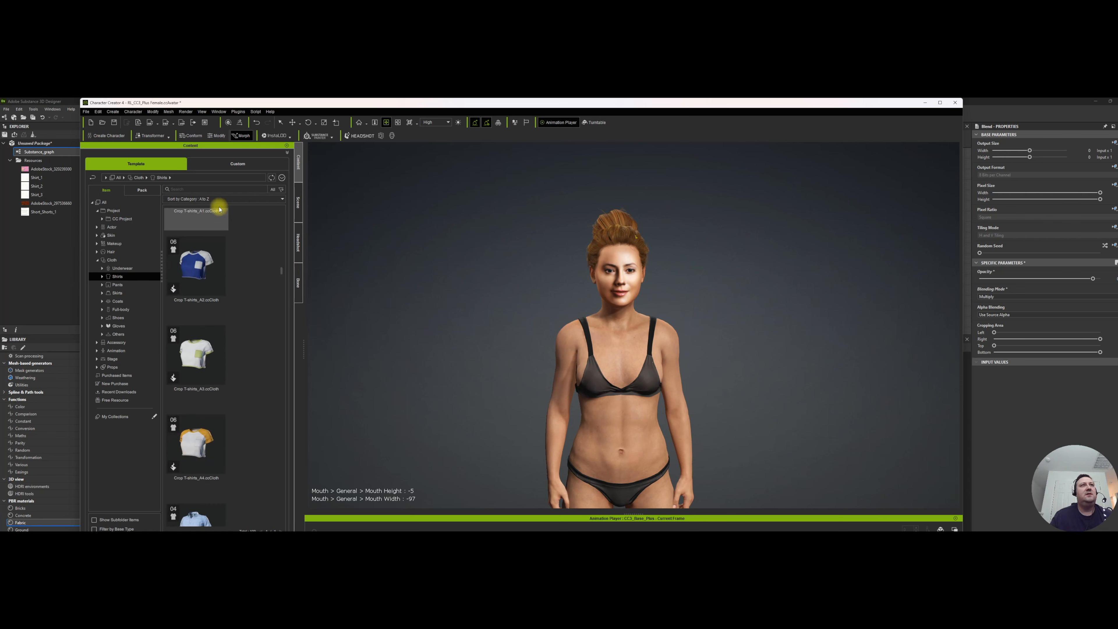
{"action": "left_click", "coordinate": [198, 193]}
{"action": "left_click", "coordinate": [199, 197]}
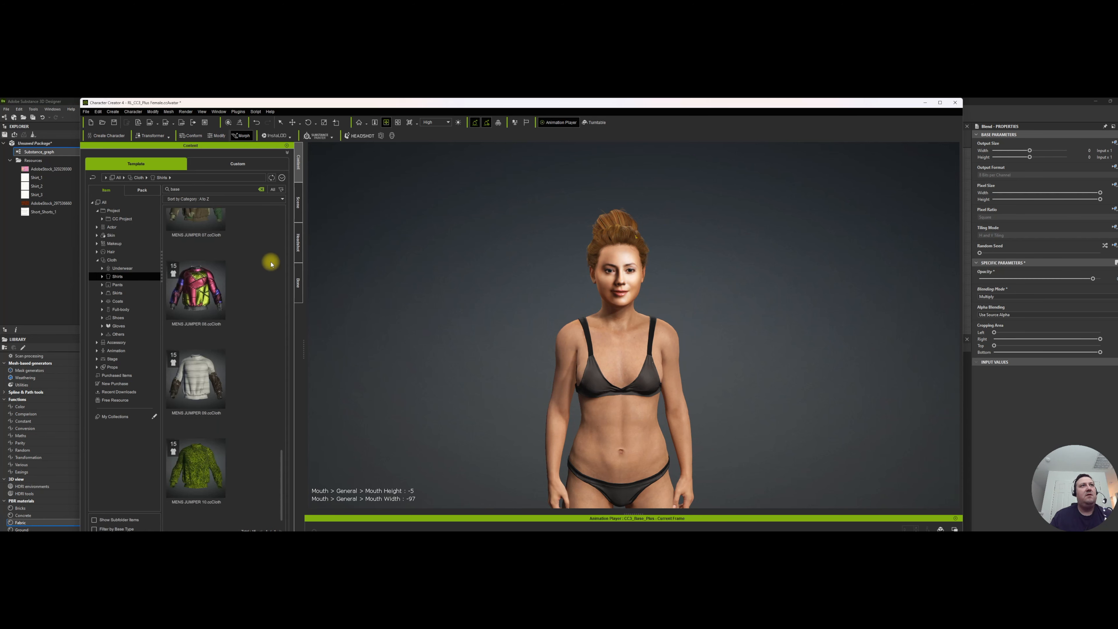
{"action": "left_click_drag", "start_coordinate": [280, 455], "coordinate": [280, 220]}
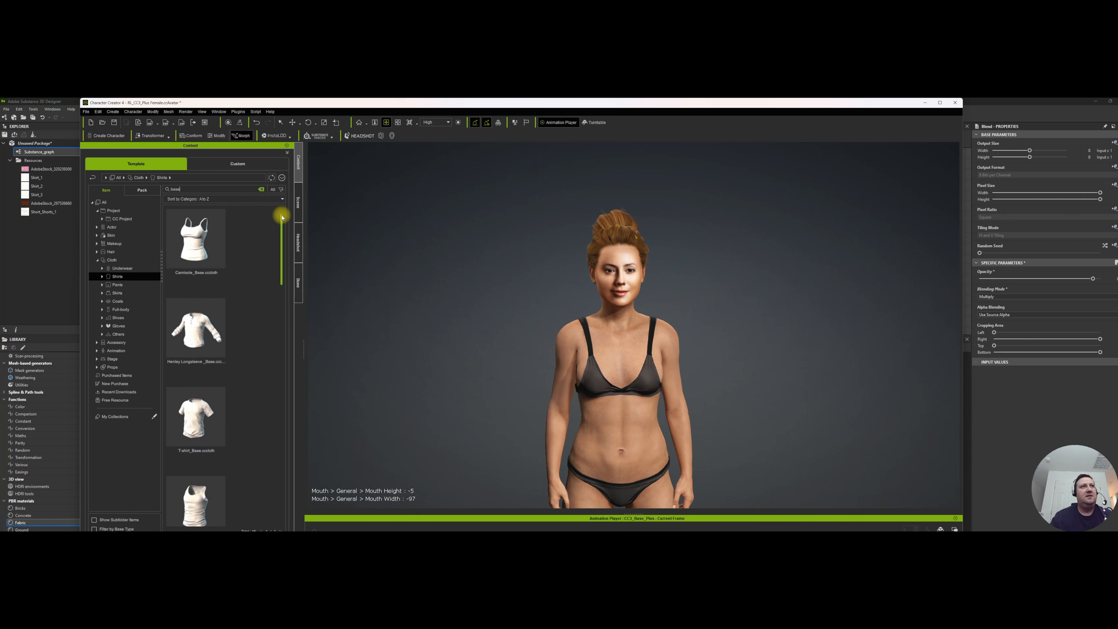
Put the Camisole_Base shirt on the character using the Fit Body Shape option, confirm the skin weight transfer, and inspect the fit
{"action": "left_click", "coordinate": [202, 243]}
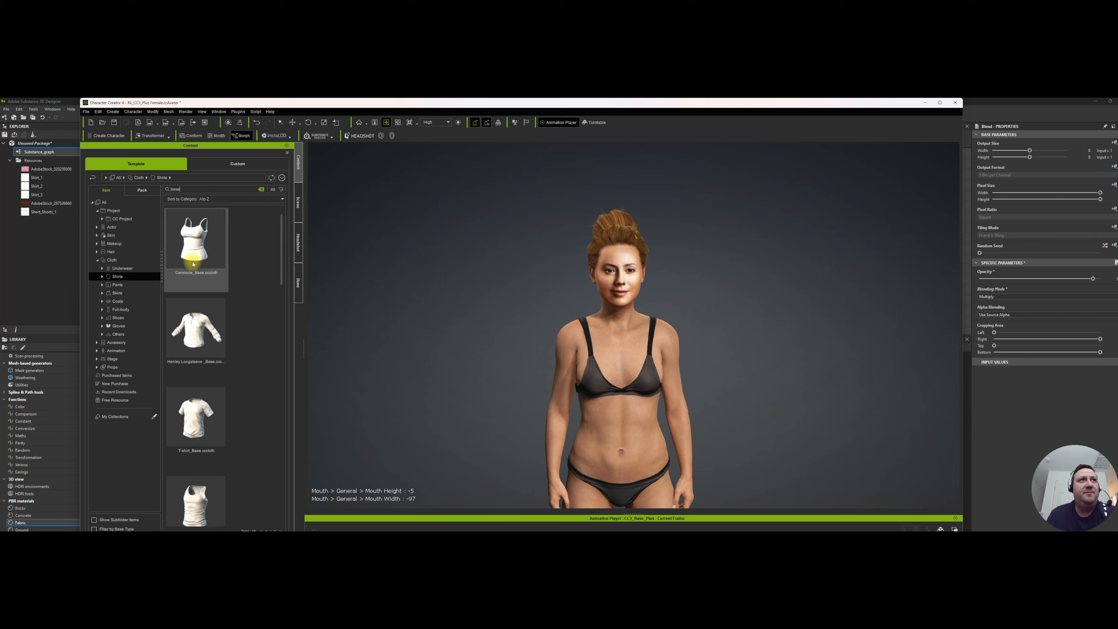
{"action": "left_click_drag", "start_coordinate": [193, 263], "coordinate": [506, 322]}
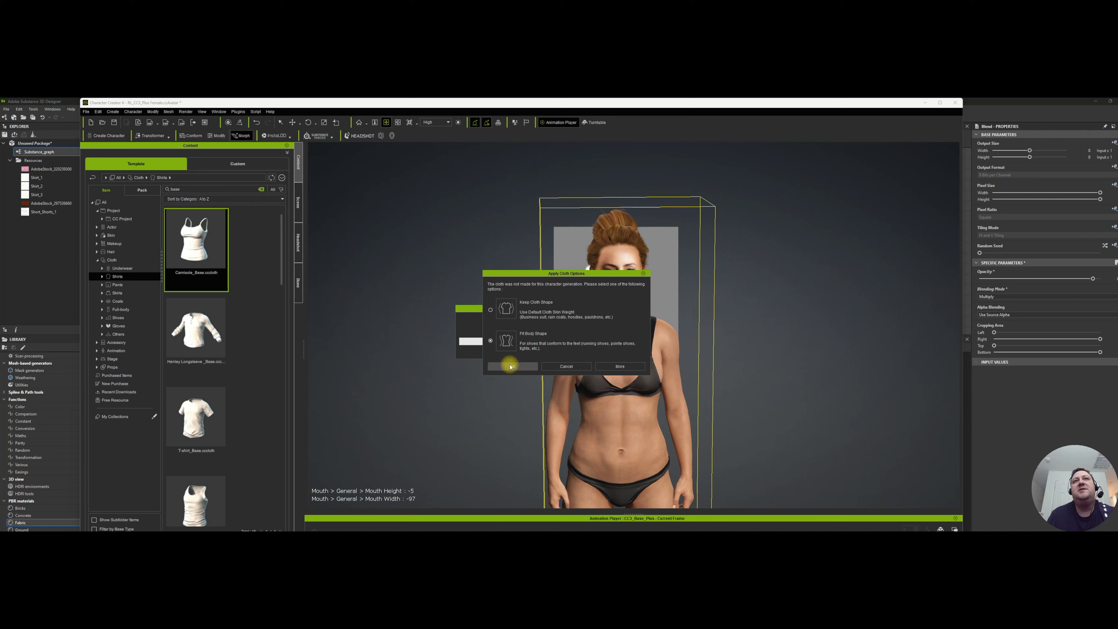
{"action": "left_click", "coordinate": [513, 366]}
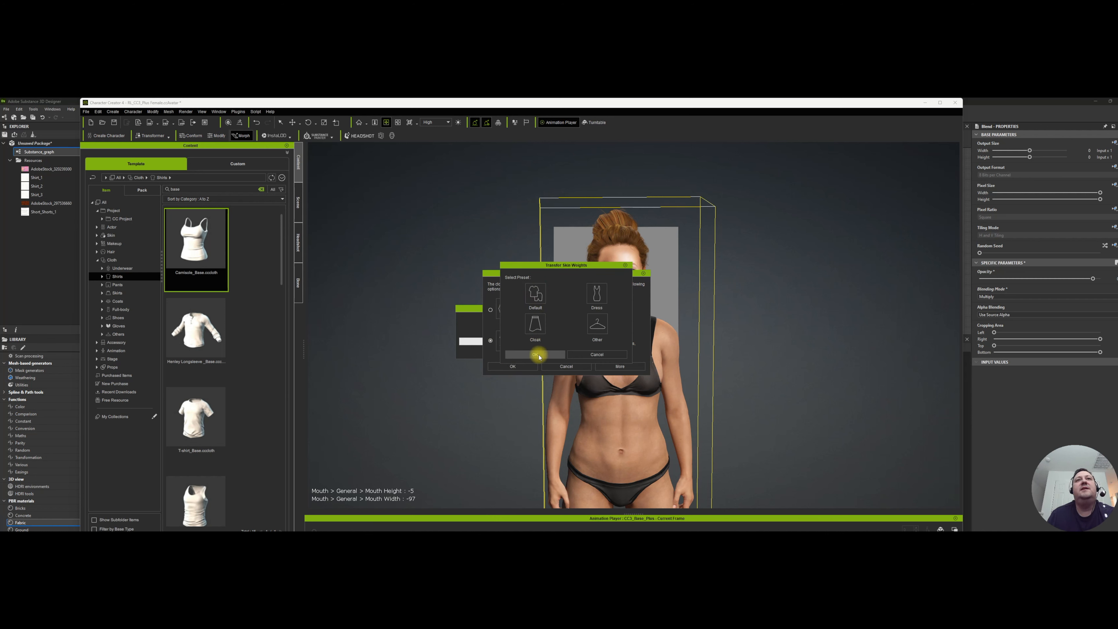
{"action": "left_click", "coordinate": [535, 354]}
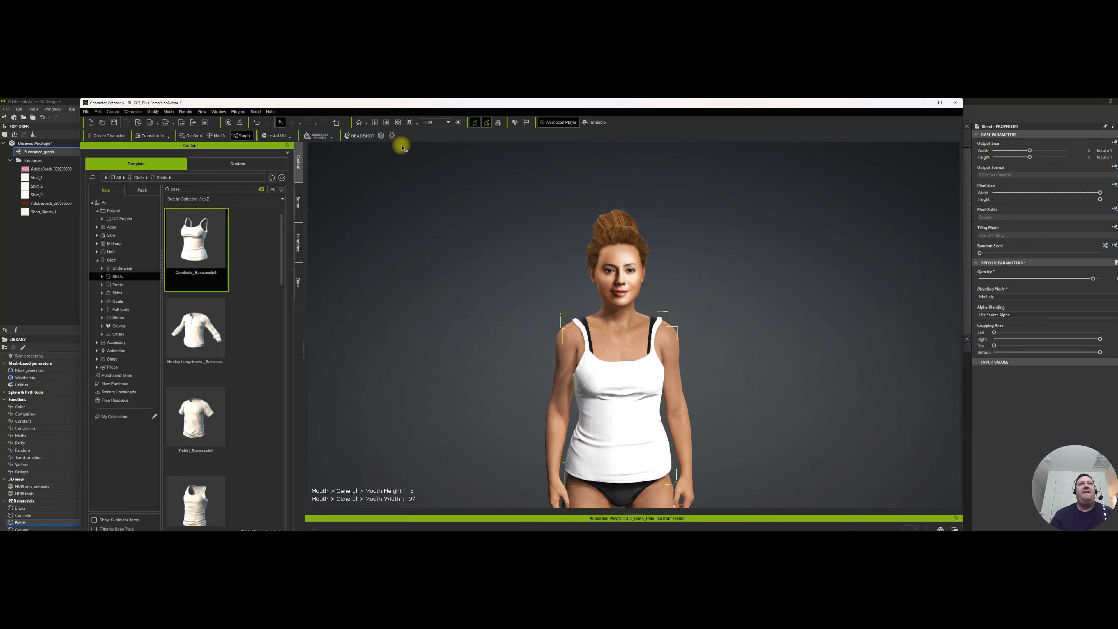
{"action": "scroll", "coordinate": [454, 290], "scroll_direction": "up", "scroll_amount": 4}
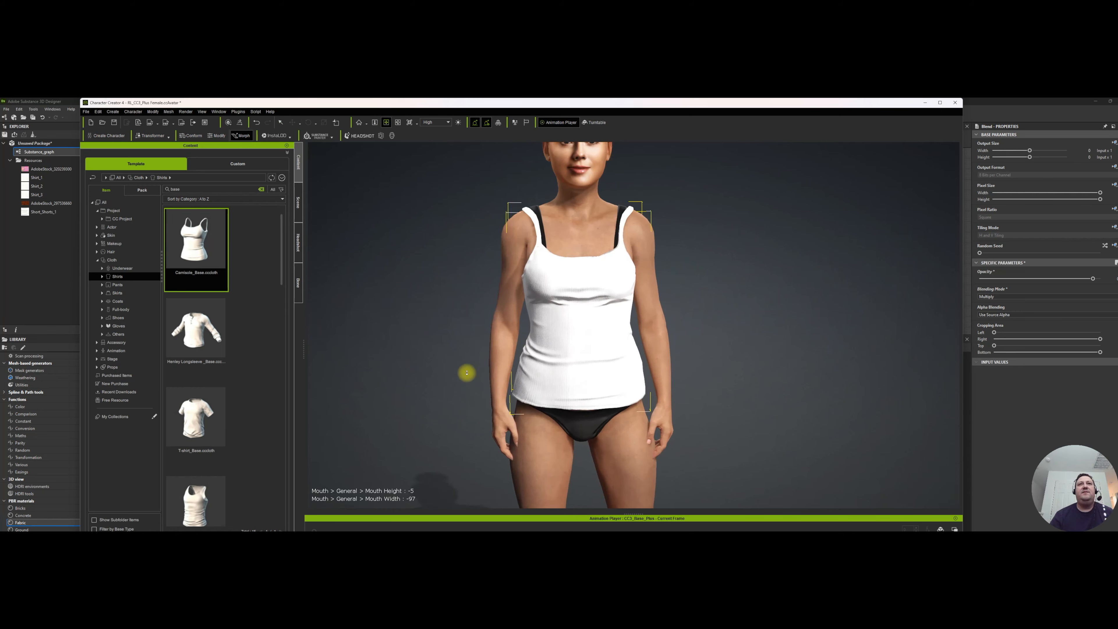
{"action": "scroll", "coordinate": [472, 324], "scroll_direction": "up", "scroll_amount": 2}
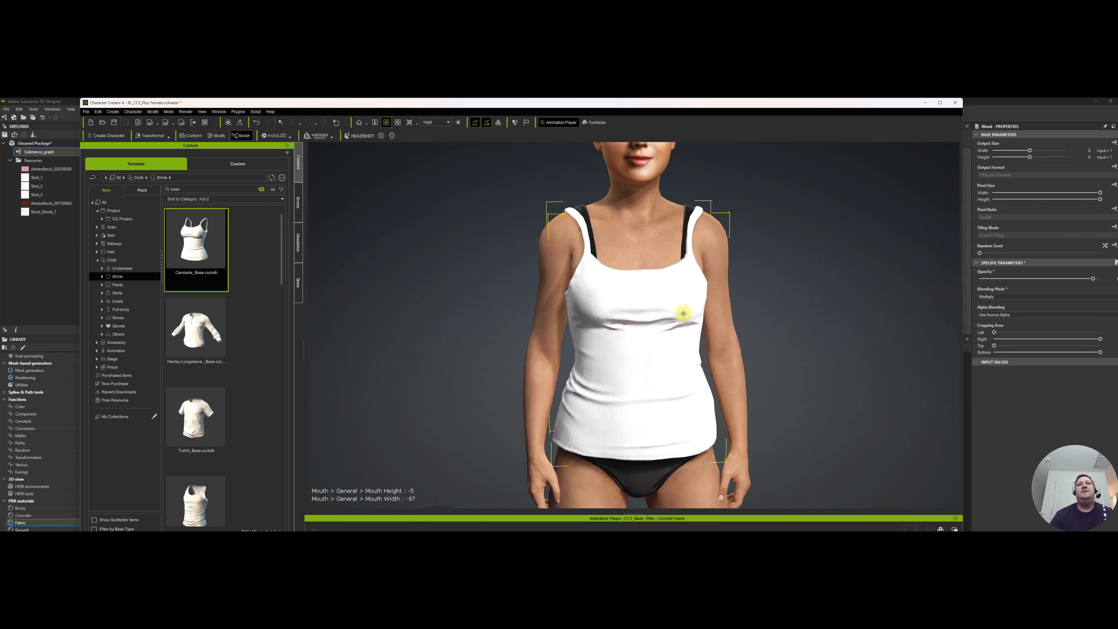
{"action": "scroll", "coordinate": [492, 339], "scroll_direction": "down", "scroll_amount": 1}
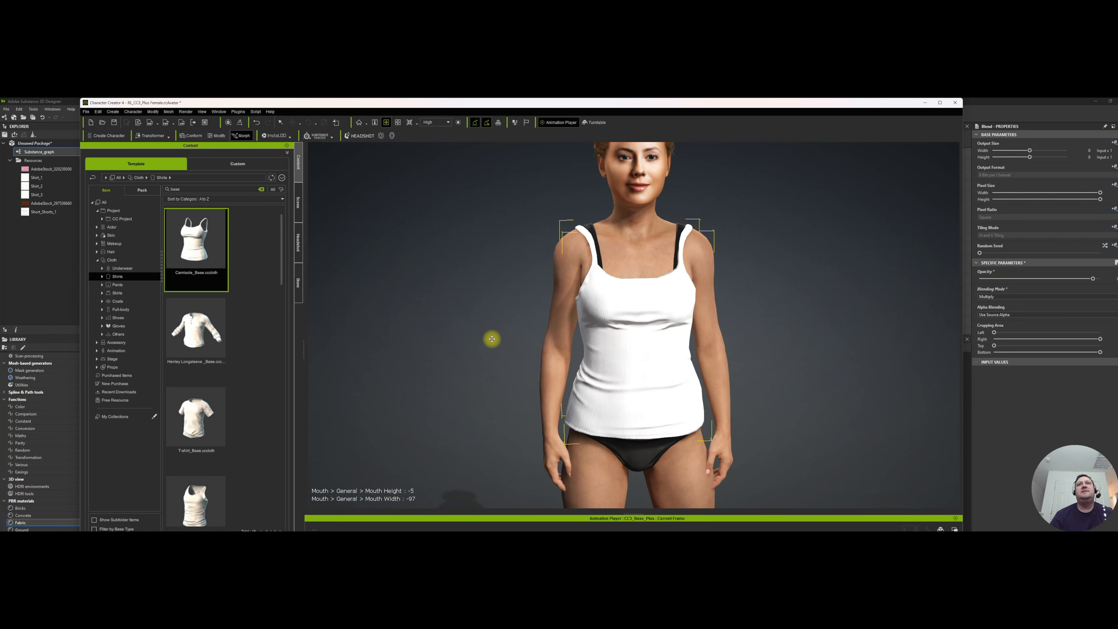
{"action": "scroll", "coordinate": [491, 338], "scroll_direction": "down", "scroll_amount": 1}
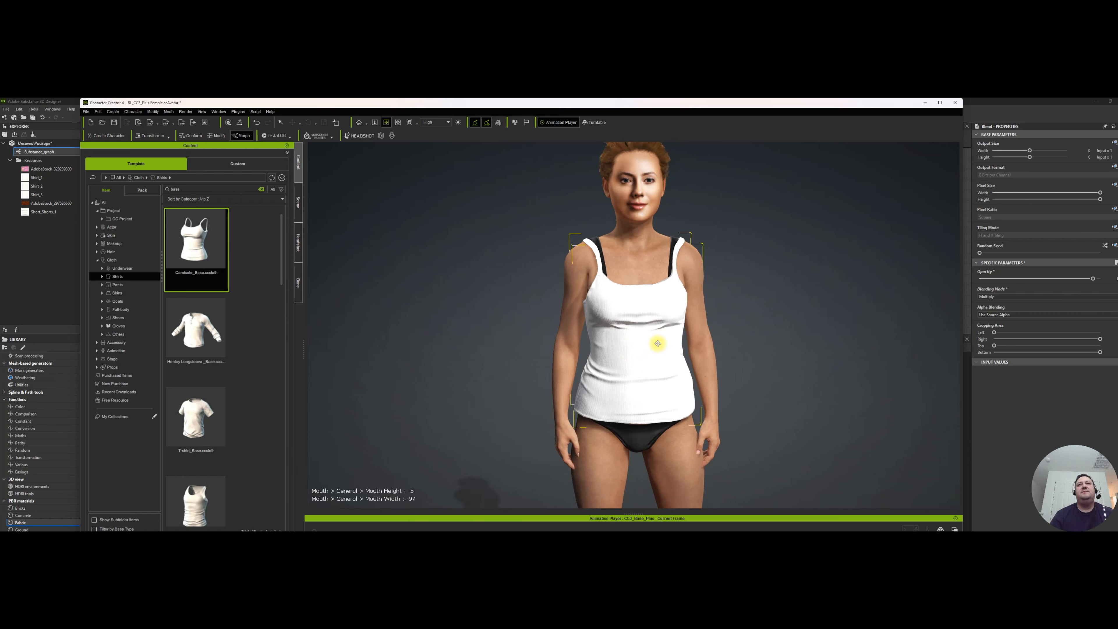
{"action": "scroll", "coordinate": [603, 370], "scroll_direction": "up", "scroll_amount": 4}
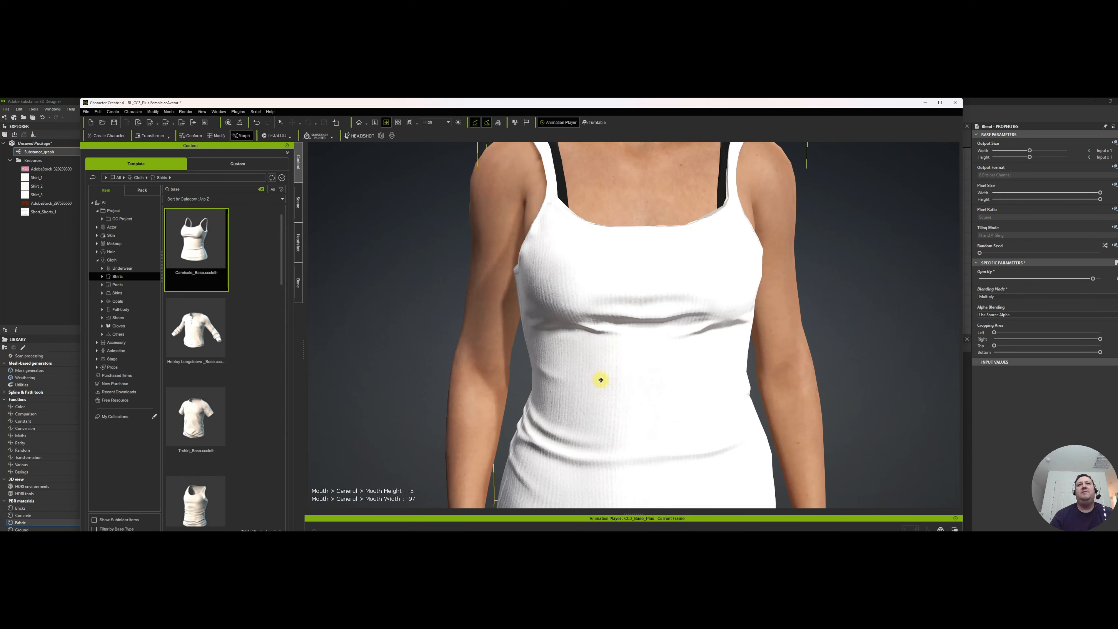
{"action": "scroll", "coordinate": [601, 379], "scroll_direction": "down", "scroll_amount": 4}
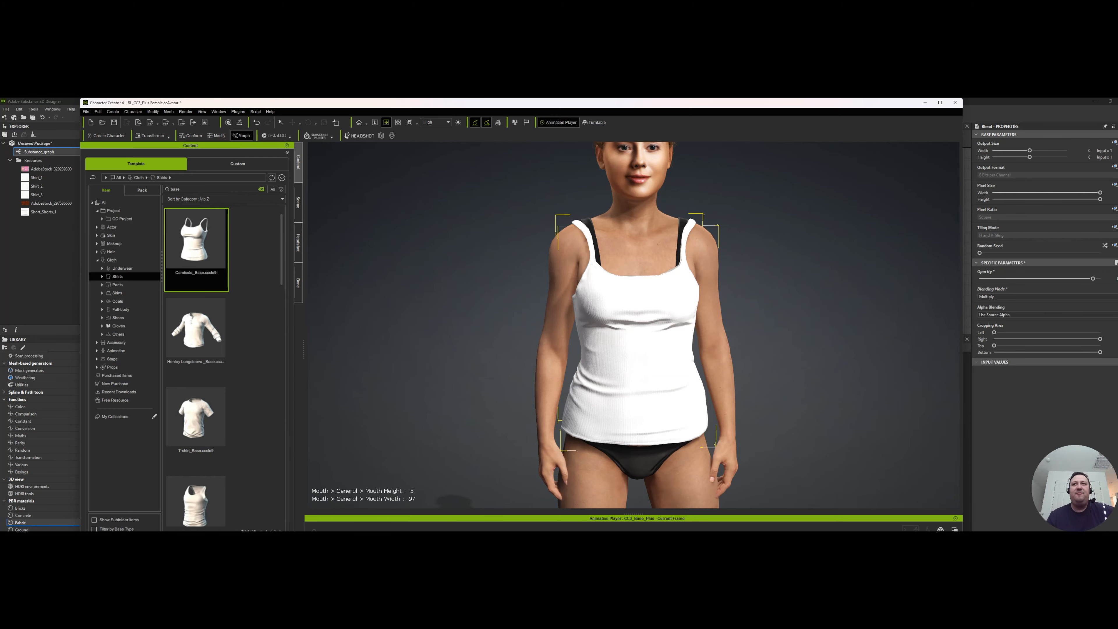
Switch to Adobe Stock in the browser and search the free images for "Beautiful Cloth Patterns"
{"action": "left_click", "coordinate": [568, 524]}
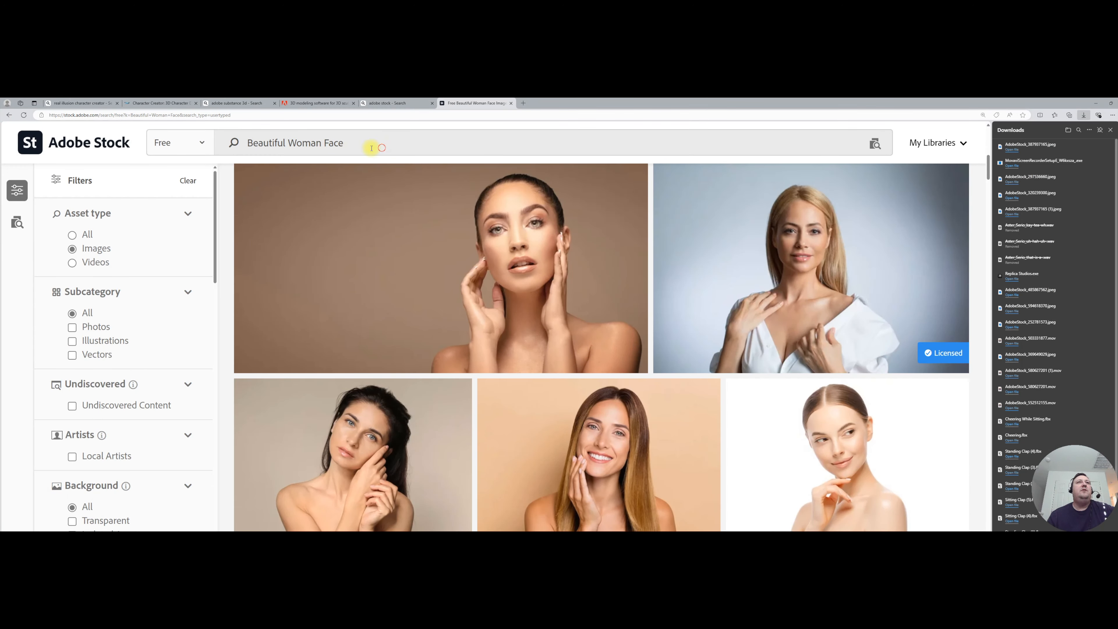
{"action": "left_click_drag", "start_coordinate": [371, 148], "coordinate": [242, 148]}
{"action": "type", "text": "B"}
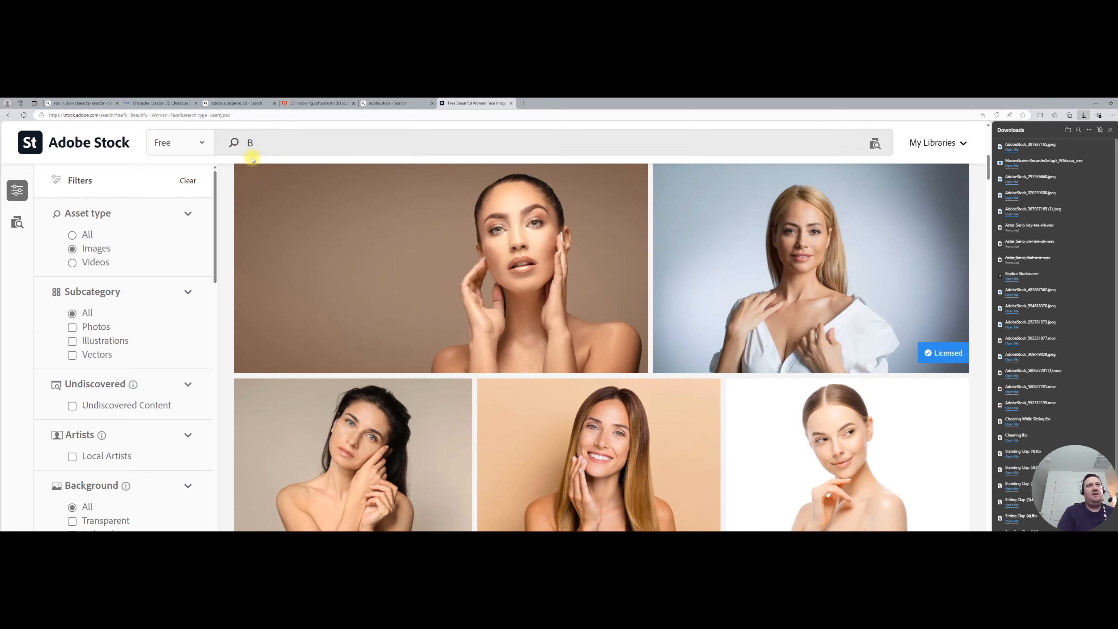
{"action": "type", "text": "eautifu"}
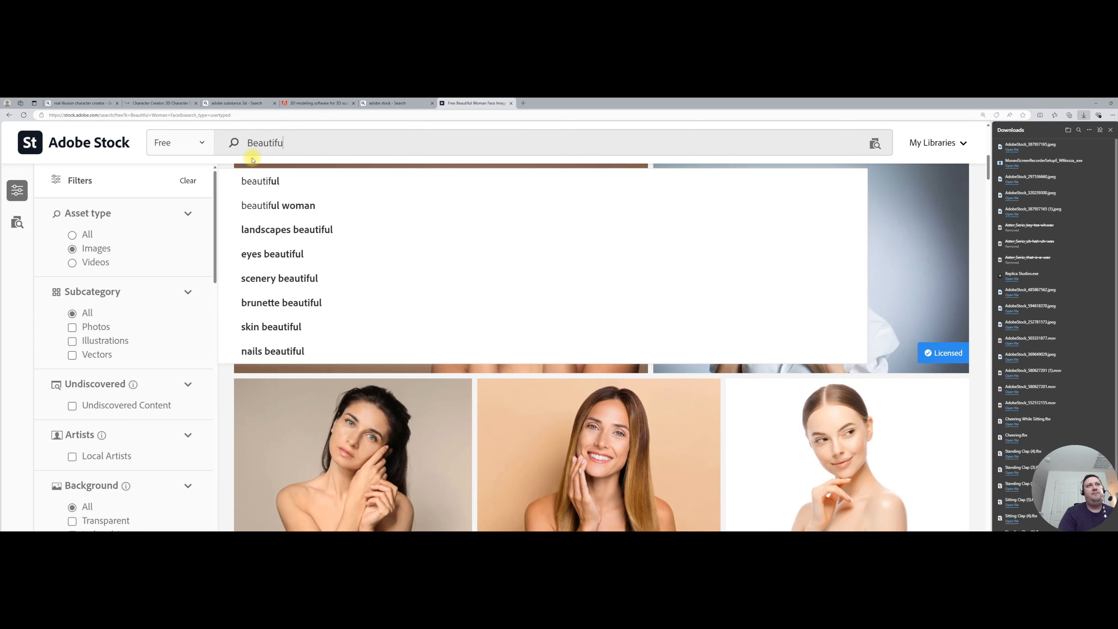
{"action": "type", "text": "l Cloth Patterns"}
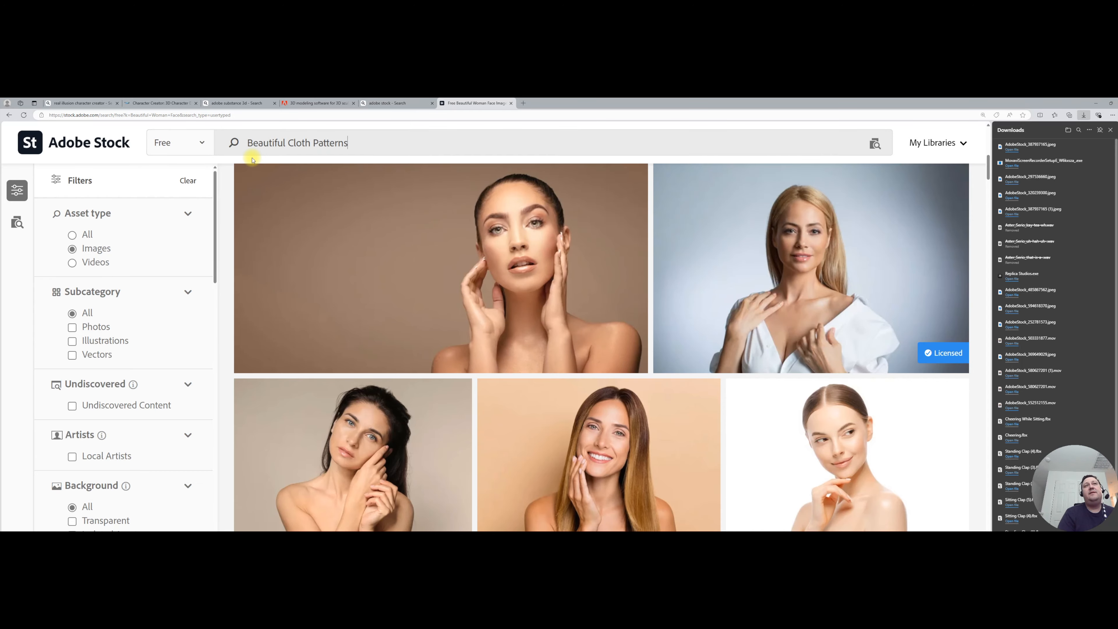
{"action": "key", "text": "Return"}
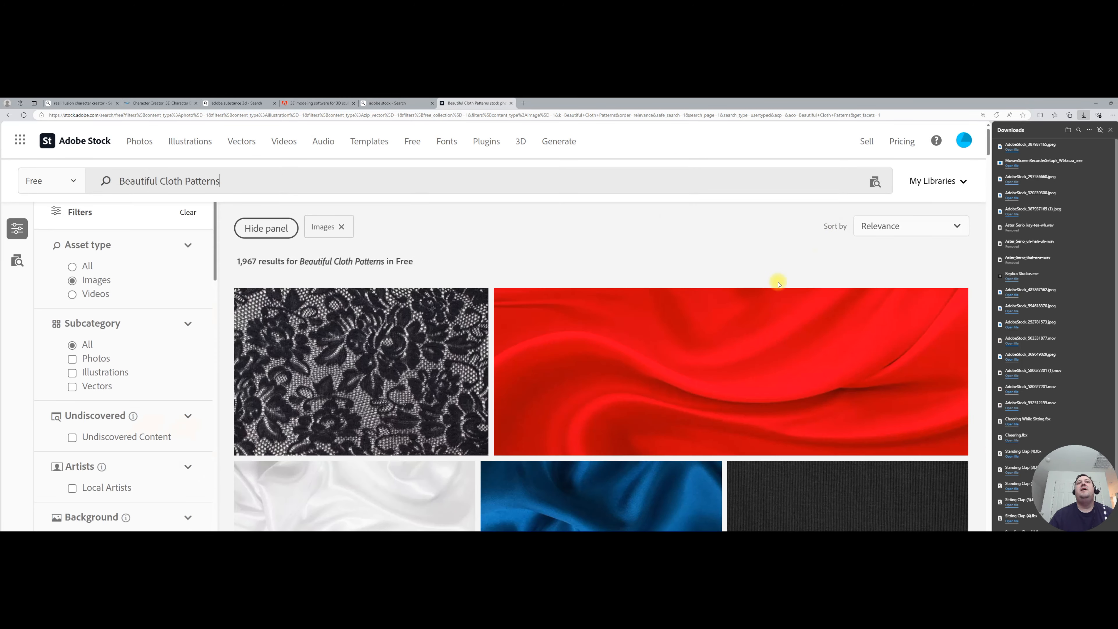
Find the licensed pink floral fabric pattern with orange and teal flowers in the results and download it
{"action": "scroll", "coordinate": [778, 284], "scroll_direction": "down", "scroll_amount": 15}
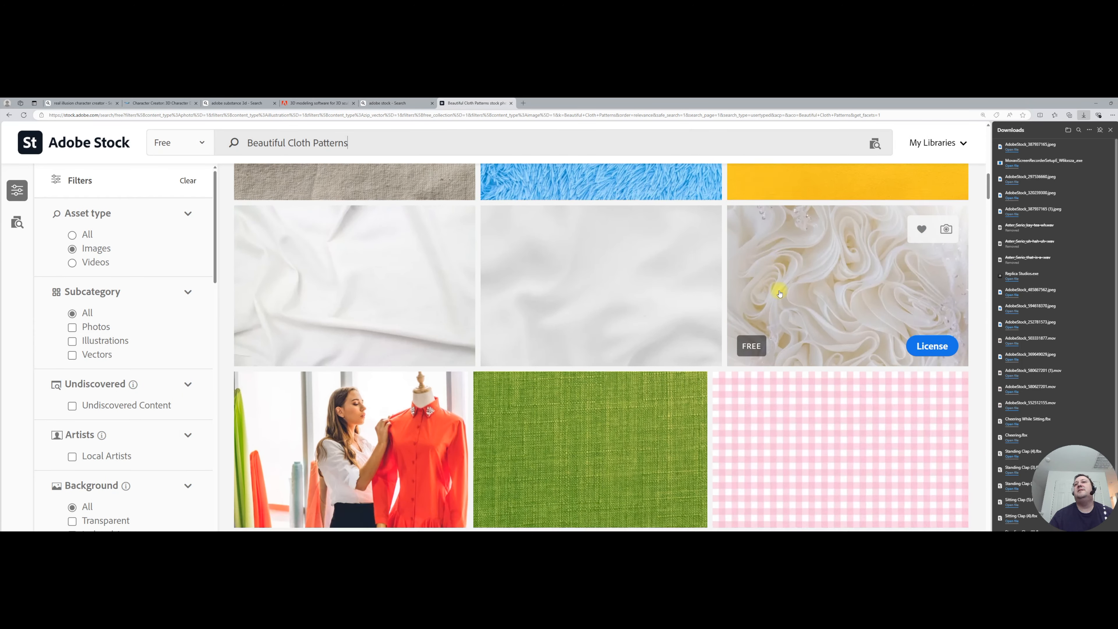
{"action": "scroll", "coordinate": [779, 293], "scroll_direction": "down", "scroll_amount": 8}
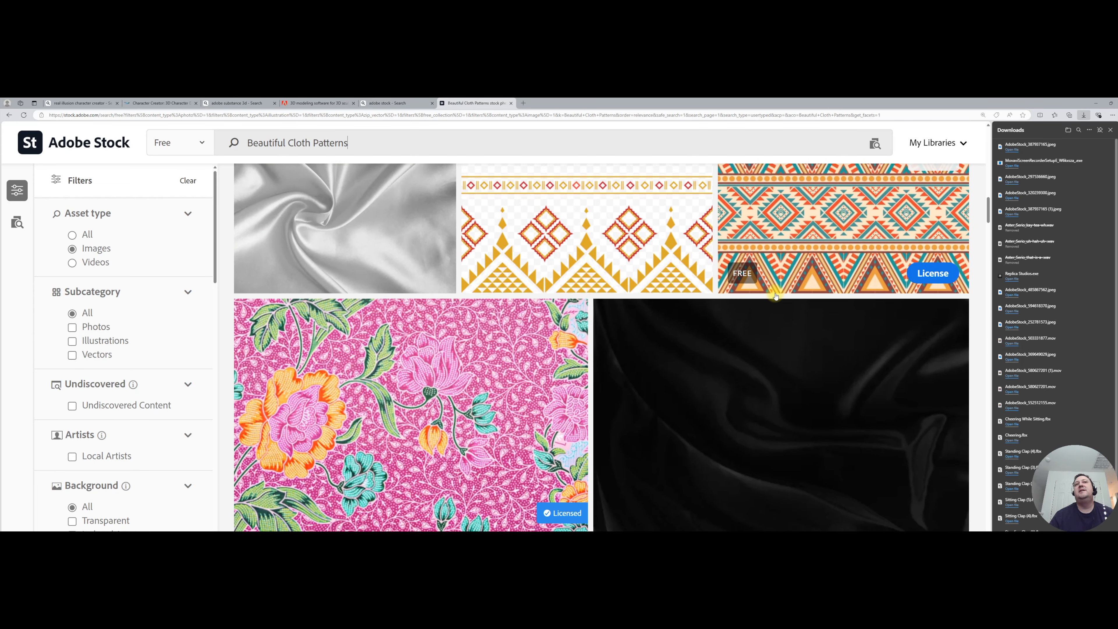
{"action": "scroll", "coordinate": [776, 296], "scroll_direction": "down", "scroll_amount": 3}
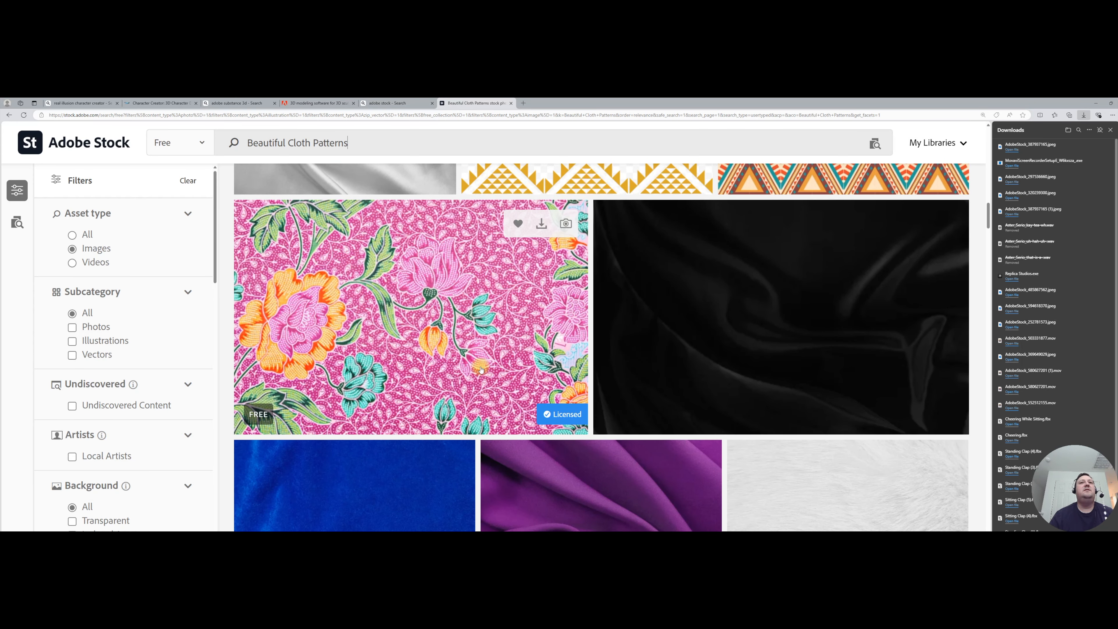
{"action": "left_click", "coordinate": [542, 225]}
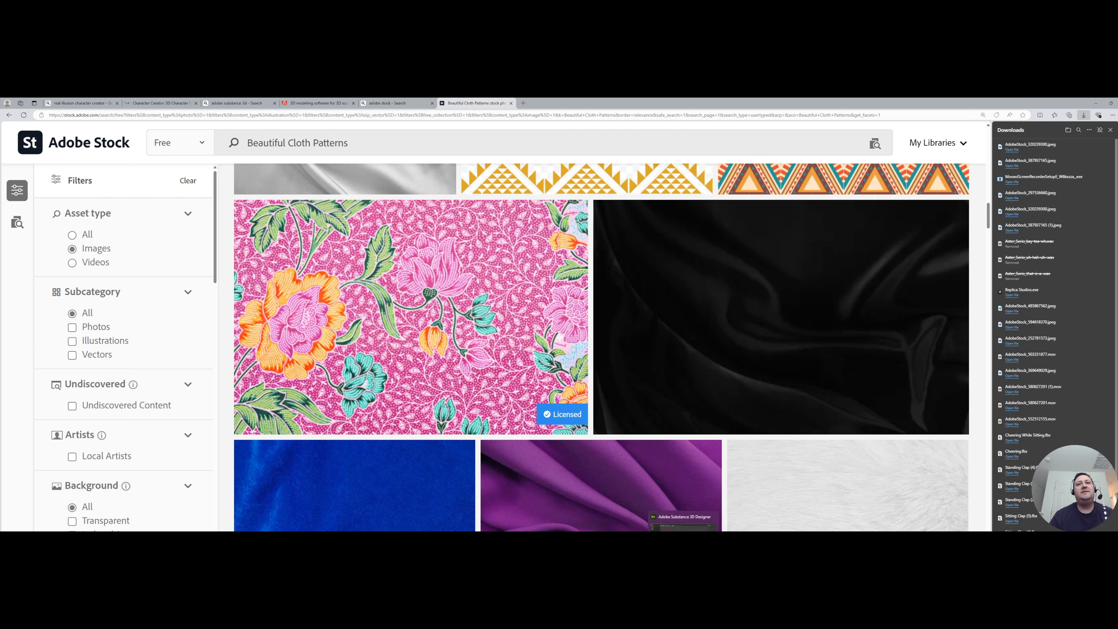
Switch to Adobe Substance 3D Designer and delete all existing nodes from the Substance_graph
{"action": "left_click", "coordinate": [683, 526]}
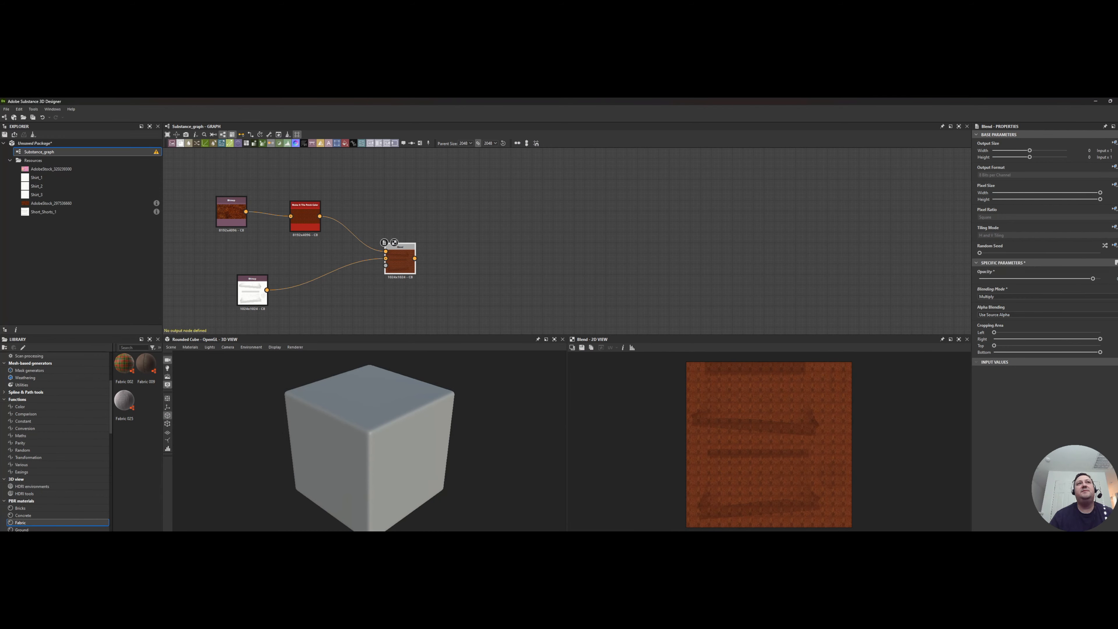
{"action": "left_click_drag", "start_coordinate": [445, 189], "coordinate": [228, 301]}
{"action": "key", "text": "Delete"}
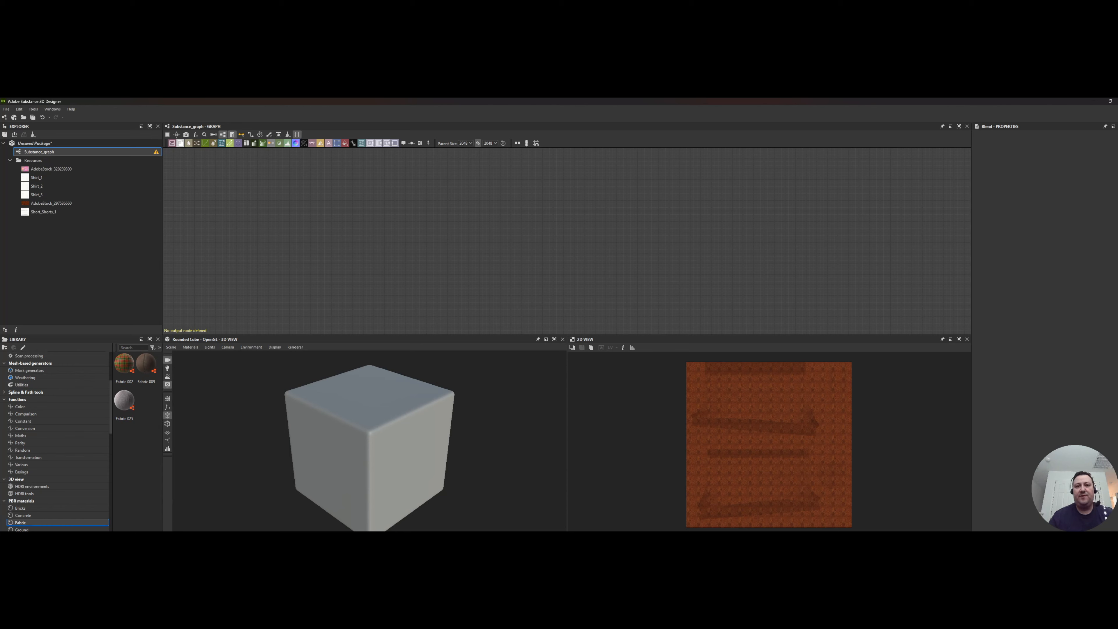
Switch to Character Creator, bring up the camisole's material settings, and set its shader type to PBR
{"action": "mouse_move", "coordinate": [553, 530]}
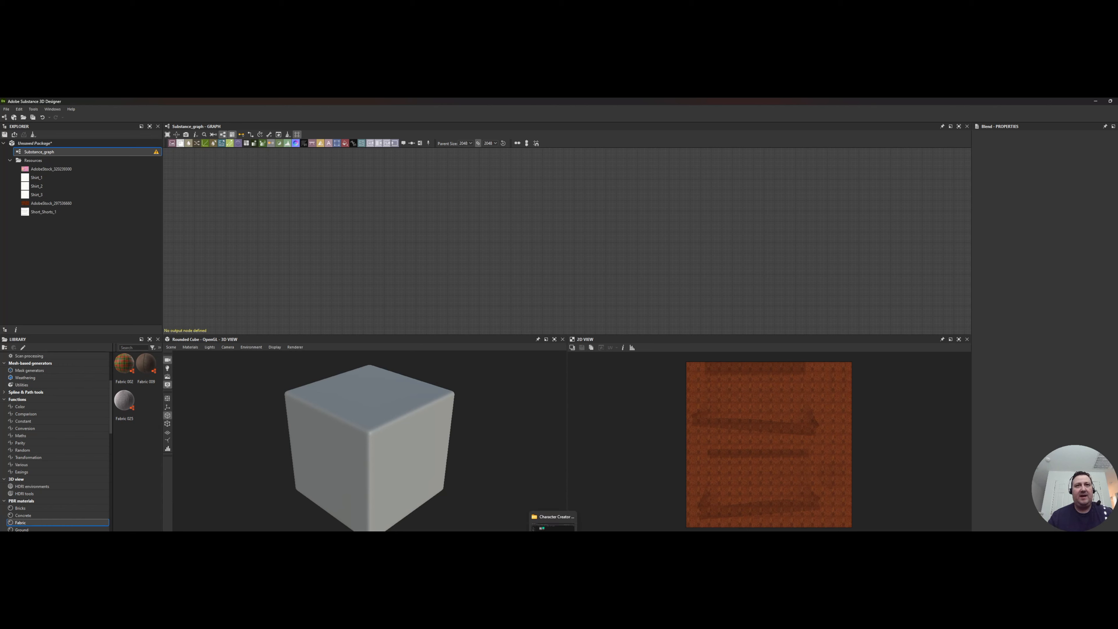
{"action": "mouse_move", "coordinate": [669, 530]}
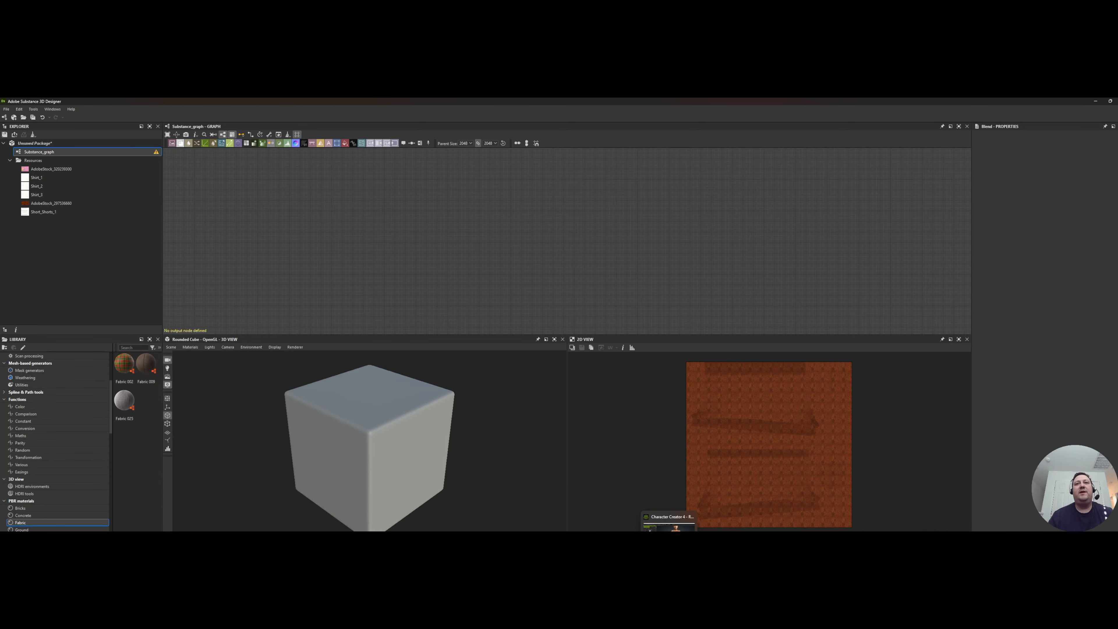
{"action": "left_click", "coordinate": [669, 524]}
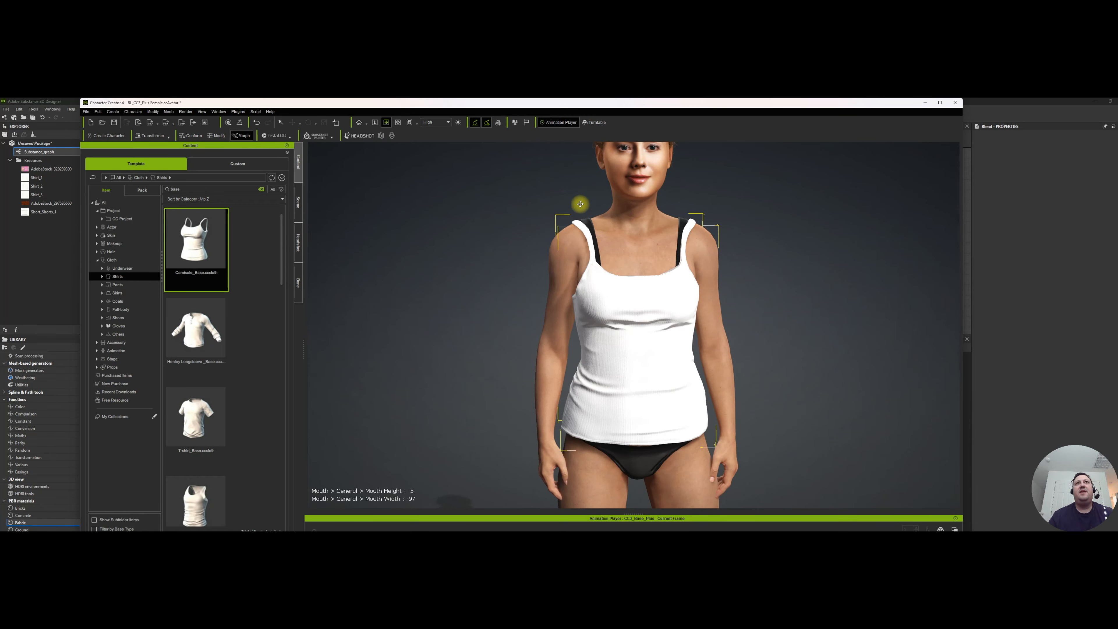
{"action": "left_click", "coordinate": [280, 122]}
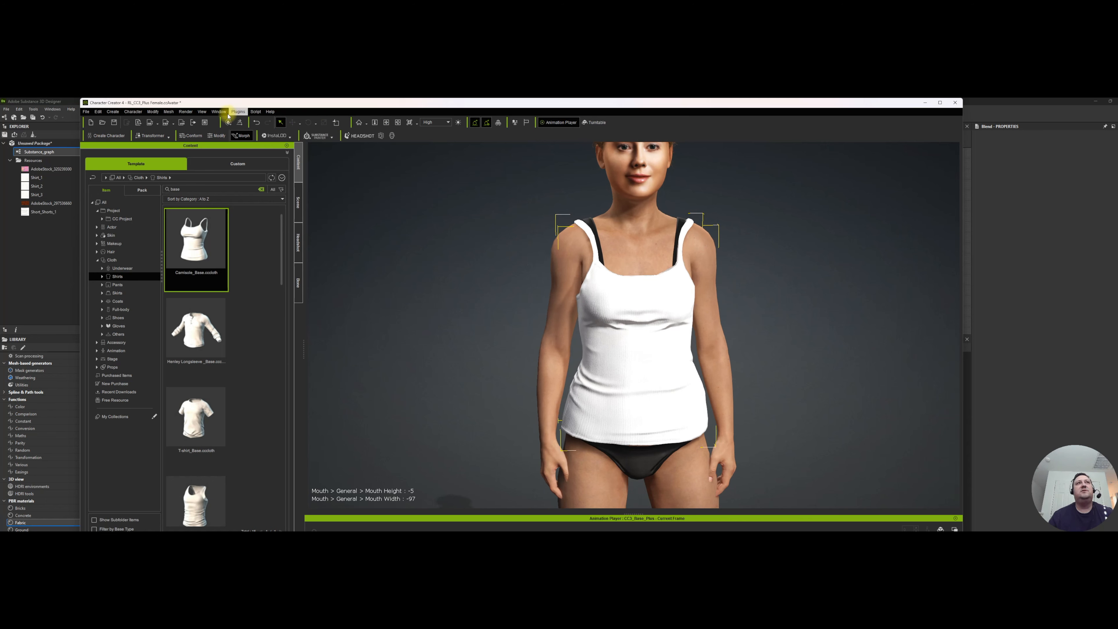
{"action": "left_click", "coordinate": [219, 112]}
{"action": "left_click", "coordinate": [247, 165]}
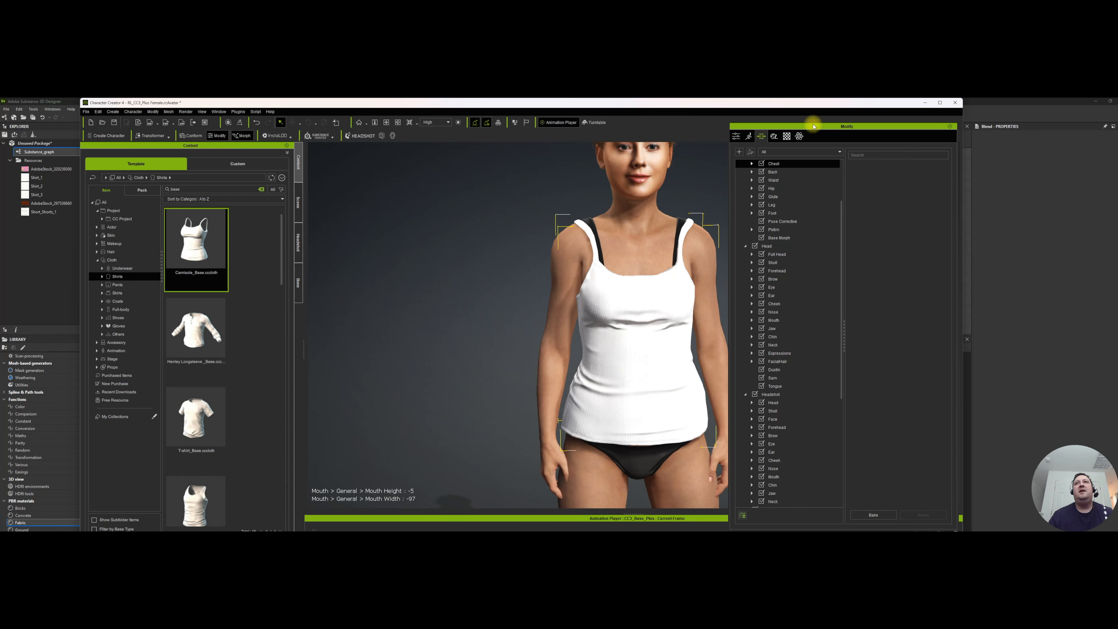
{"action": "left_click", "coordinate": [786, 136]}
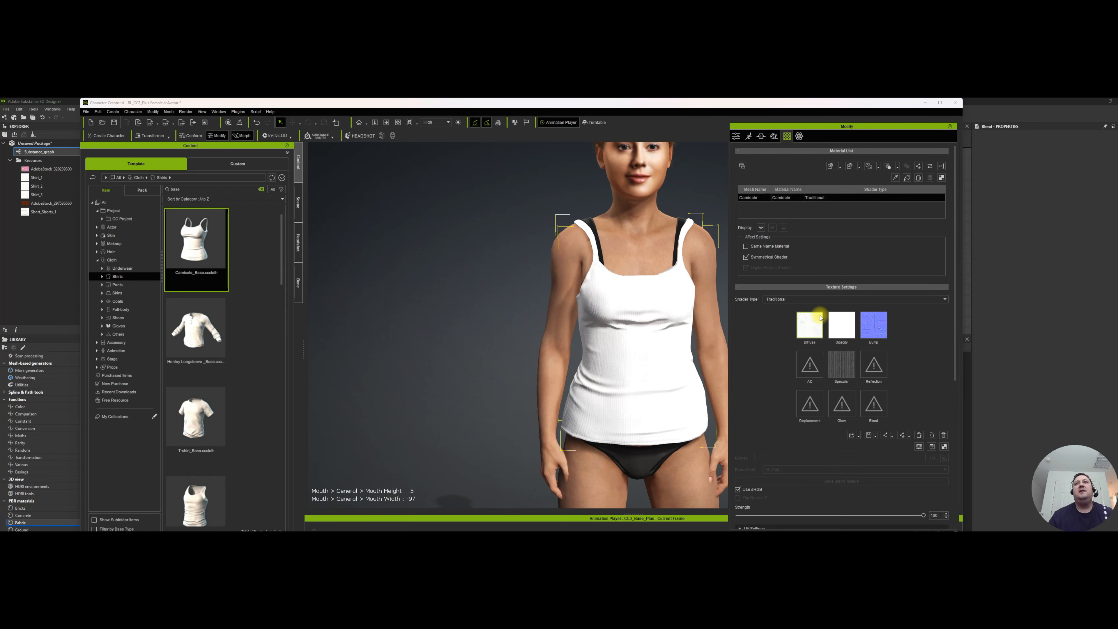
{"action": "left_click", "coordinate": [783, 300]}
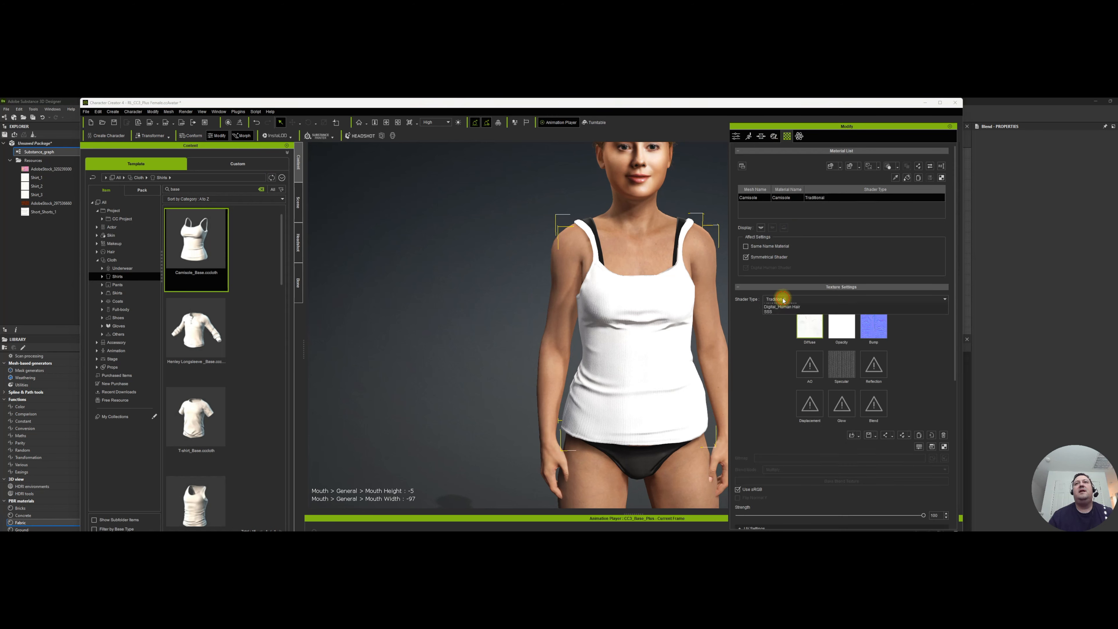
{"action": "left_click", "coordinate": [782, 307]}
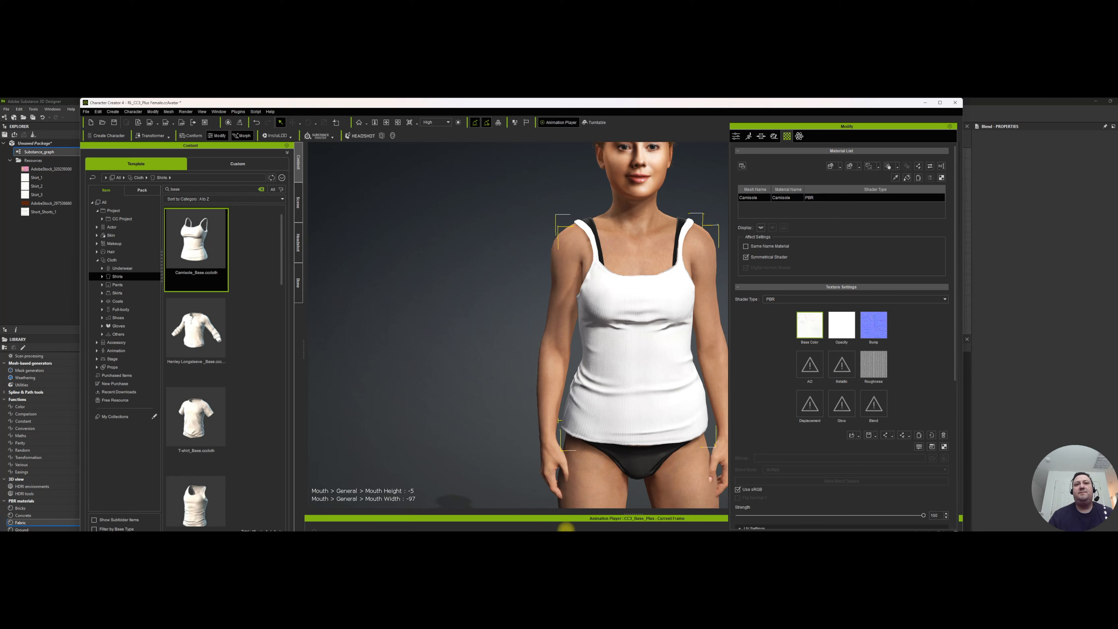
Apply the downloaded pink floral fabric image as the camisole's Base Color texture, inspect it on the character, and reselect the camisole
{"action": "left_click", "coordinate": [453, 530]}
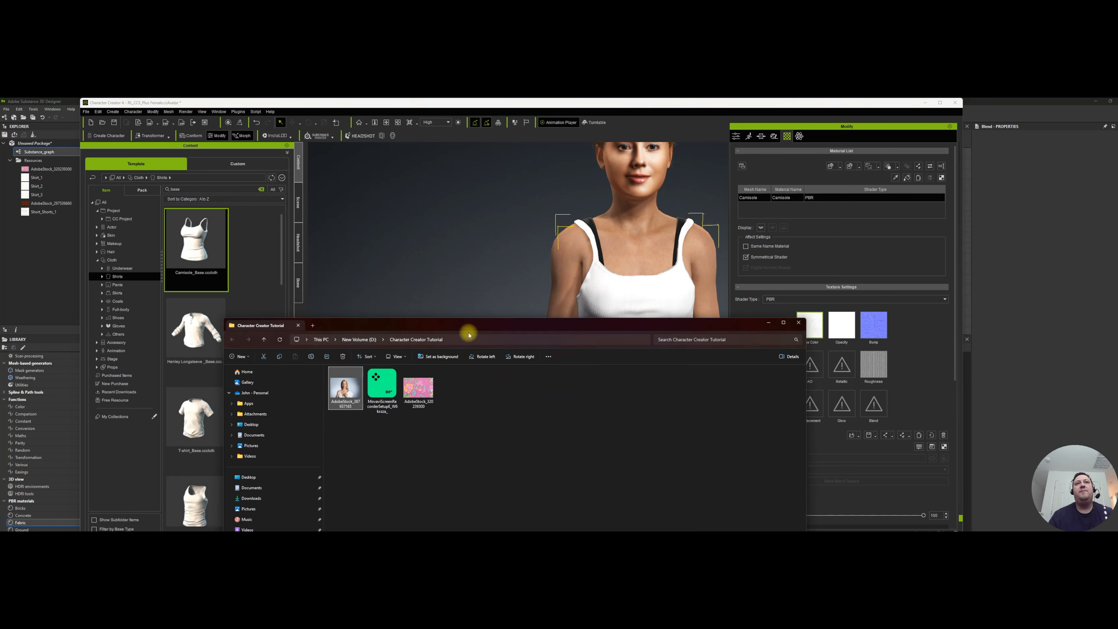
{"action": "left_click_drag", "start_coordinate": [468, 325], "coordinate": [448, 368]}
{"action": "left_click_drag", "start_coordinate": [399, 424], "coordinate": [802, 321]}
{"action": "left_click", "coordinate": [506, 295]}
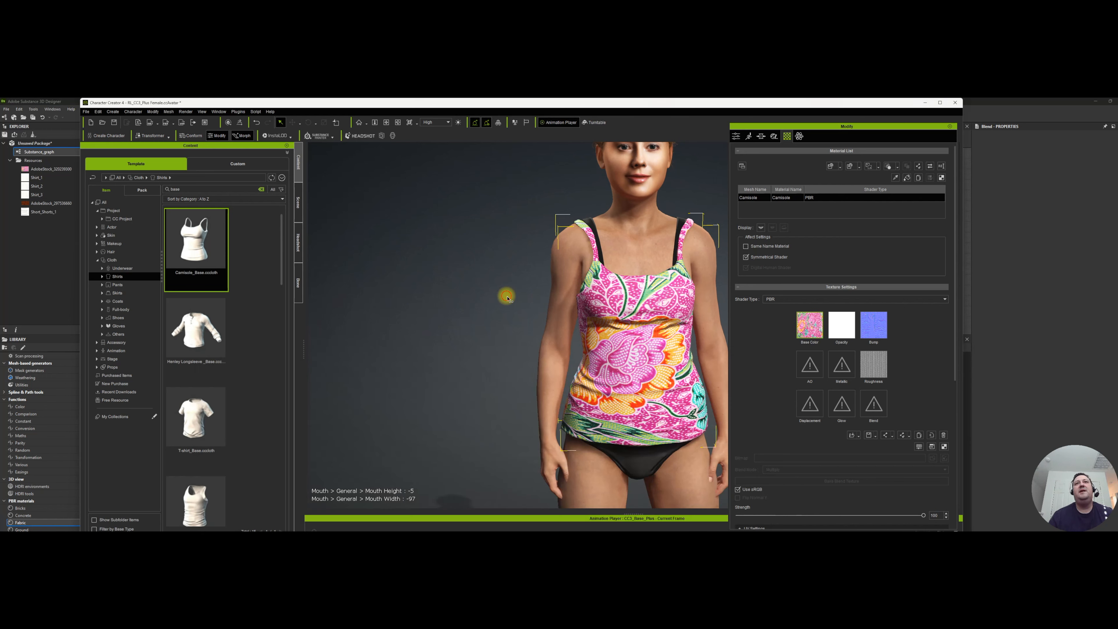
{"action": "left_click", "coordinate": [386, 122]}
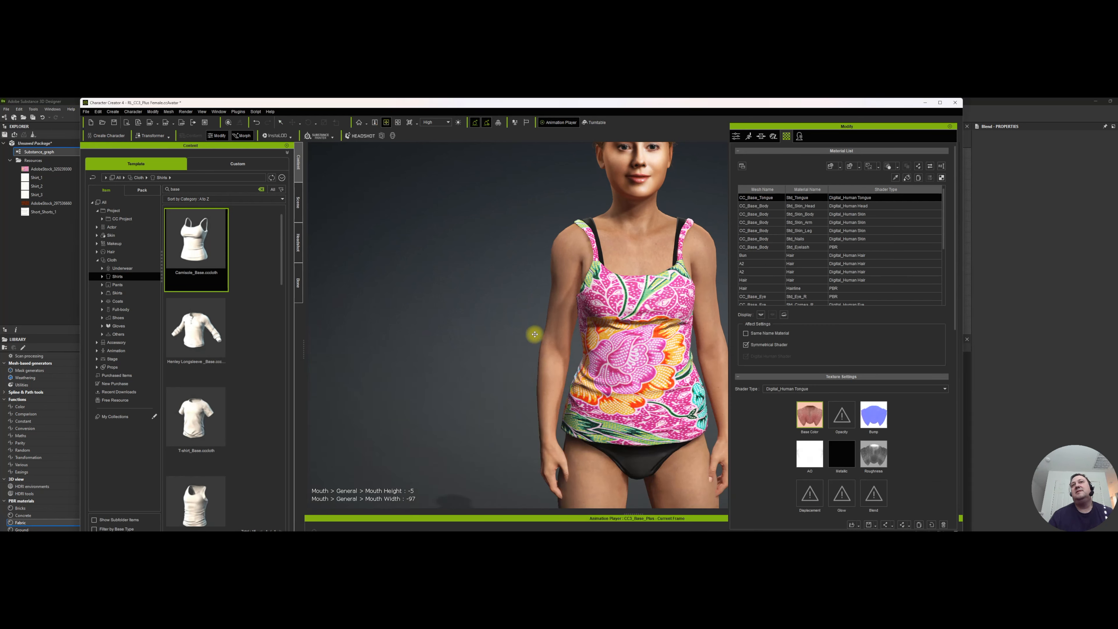
{"action": "left_click_drag", "start_coordinate": [433, 310], "coordinate": [401, 333]}
{"action": "scroll", "coordinate": [400, 333], "scroll_direction": "down", "scroll_amount": 4}
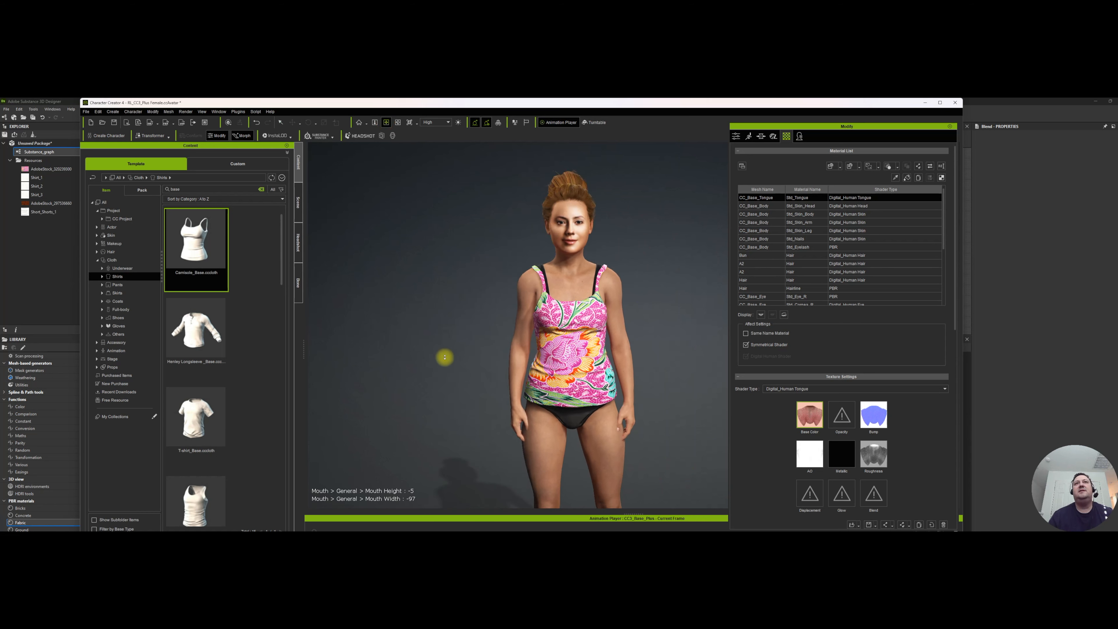
{"action": "scroll", "coordinate": [444, 357], "scroll_direction": "up", "scroll_amount": 2}
{"action": "scroll", "coordinate": [448, 354], "scroll_direction": "up", "scroll_amount": 1}
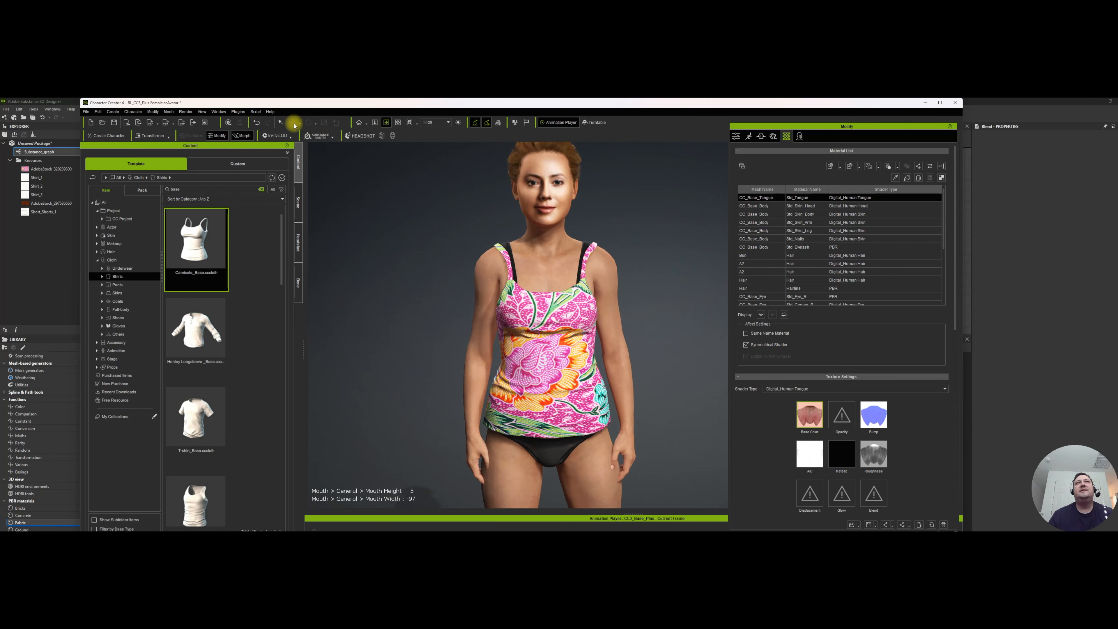
{"action": "left_click", "coordinate": [282, 123]}
{"action": "left_click", "coordinate": [546, 360]}
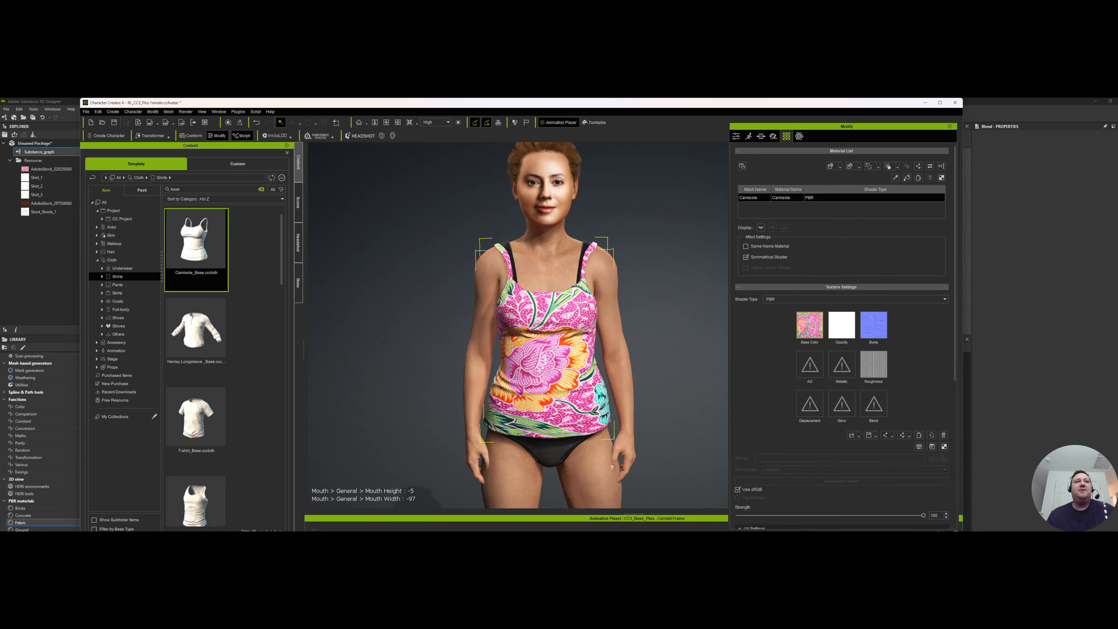
Switch to Substance 3D Designer and add the pink floral image from the Character Creator Tutorial folder to the graph as a bitmap node
{"action": "key", "text": "super"}
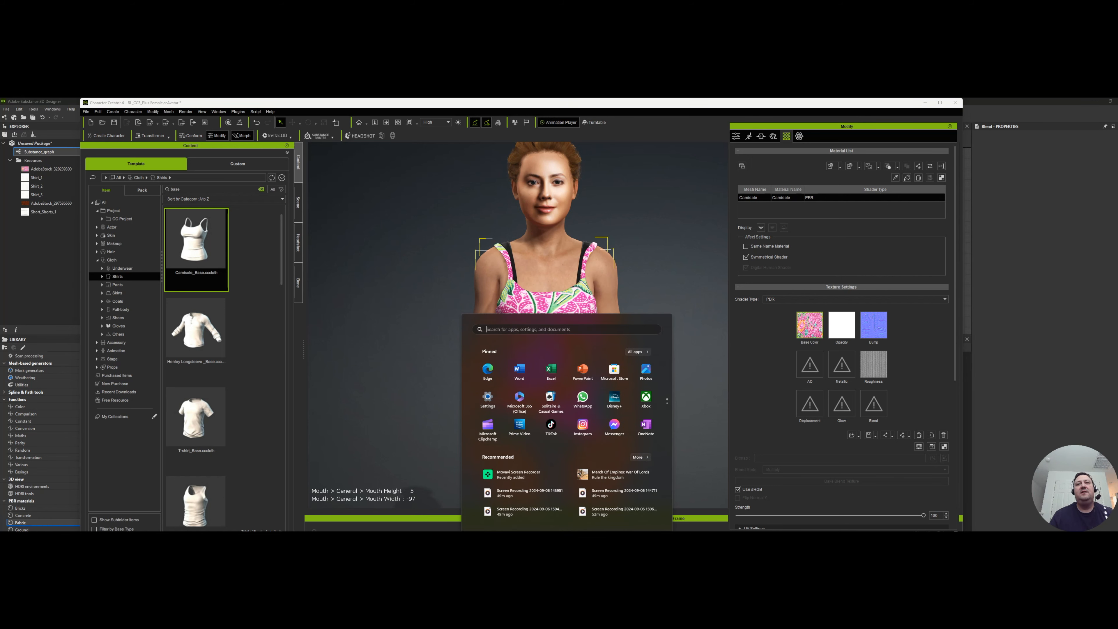
{"action": "key", "text": "alt+Tab"}
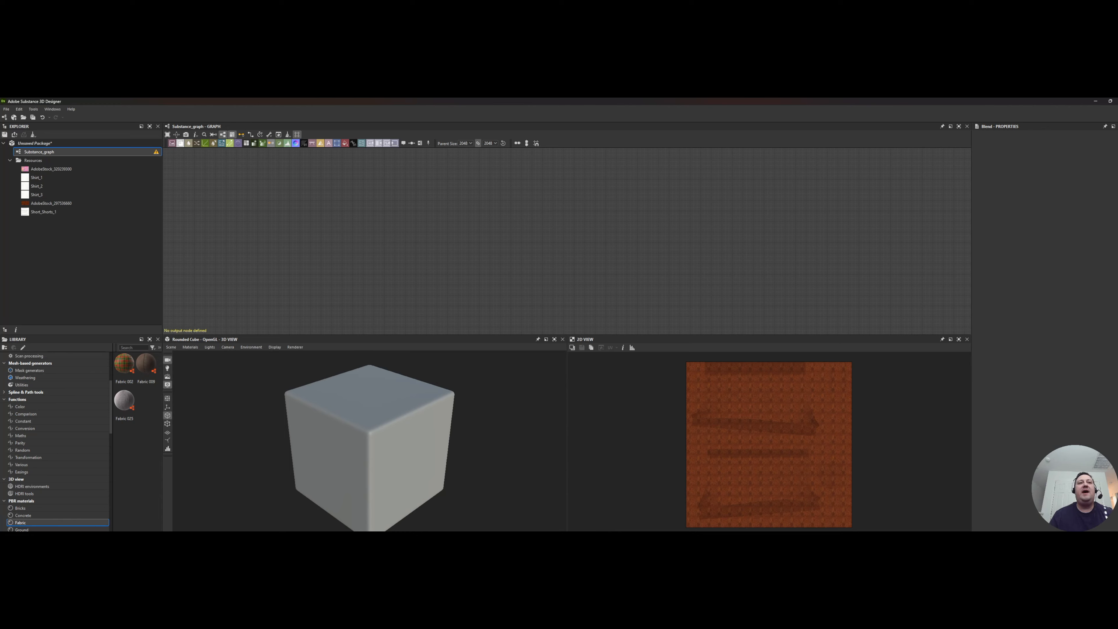
{"action": "key", "text": "super"}
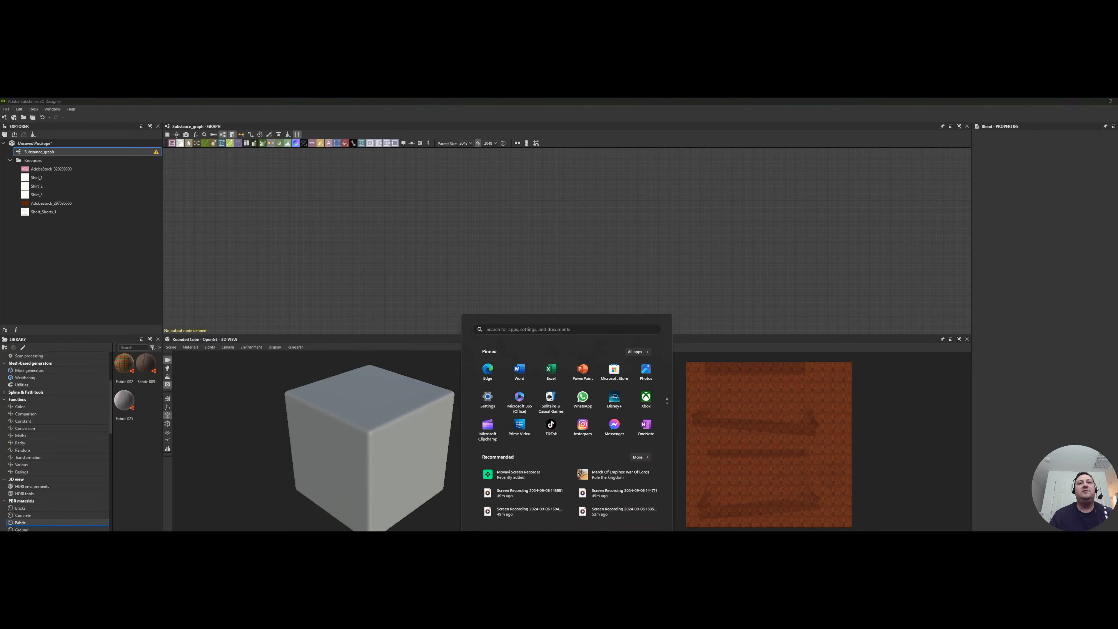
{"action": "key", "text": "alt+Tab"}
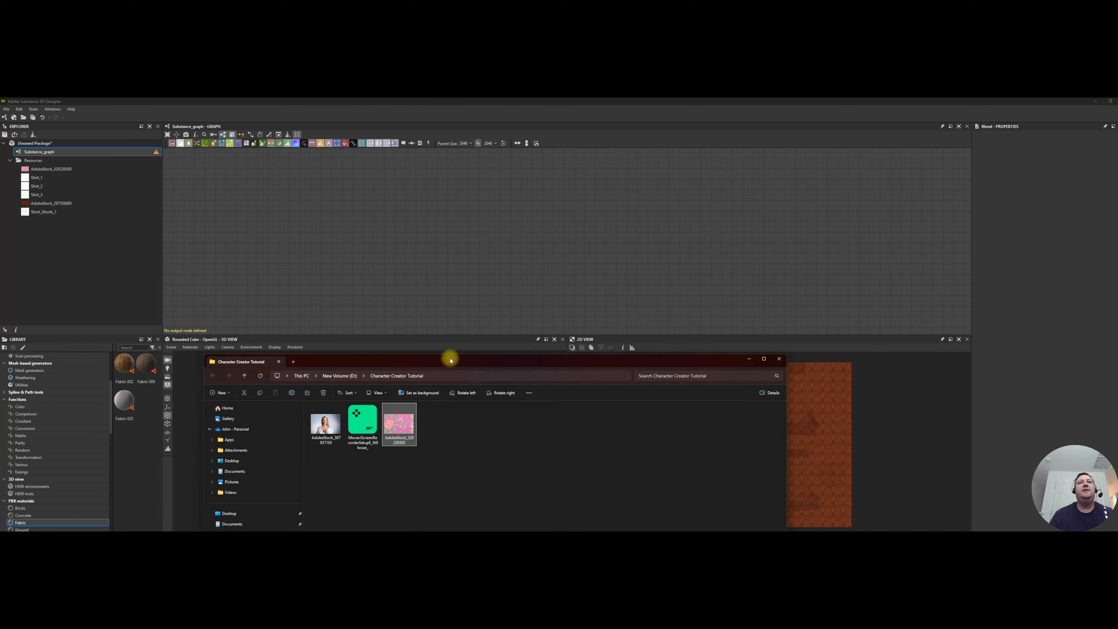
{"action": "left_click_drag", "start_coordinate": [400, 425], "coordinate": [277, 215]}
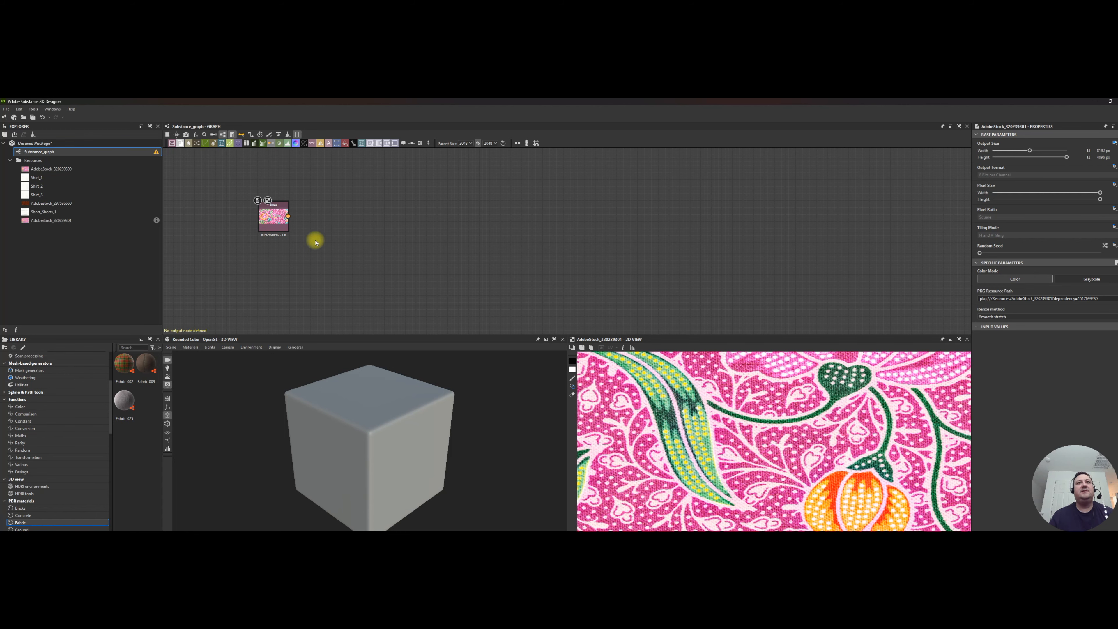
{"action": "scroll", "coordinate": [738, 413], "scroll_direction": "down", "scroll_amount": 10}
{"action": "scroll", "coordinate": [752, 433], "scroll_direction": "up", "scroll_amount": 2}
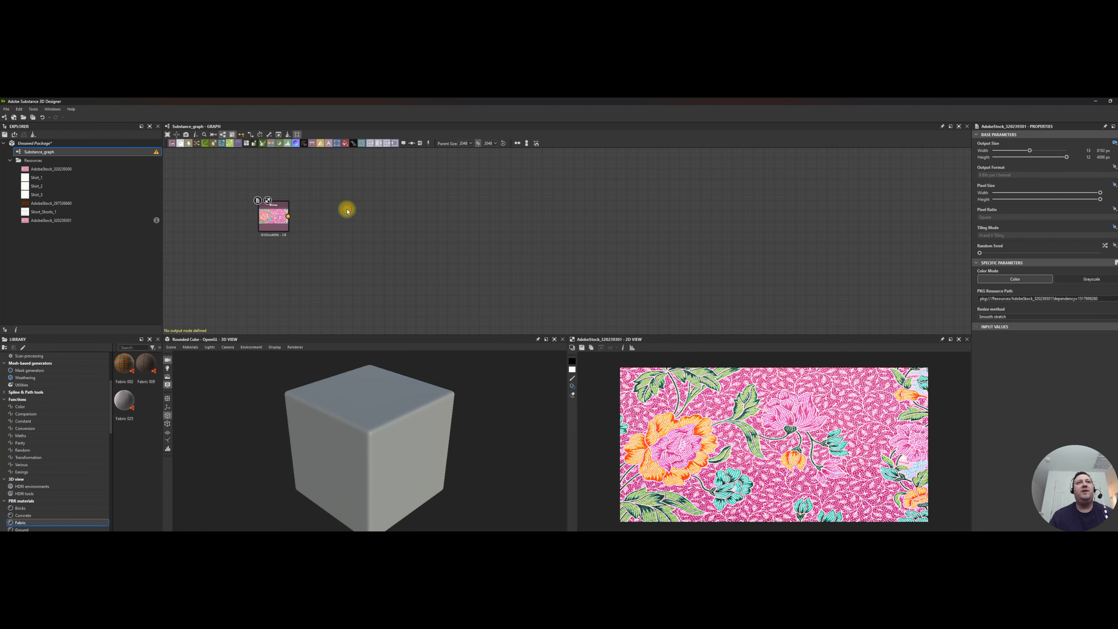
{"action": "key", "text": "space"}
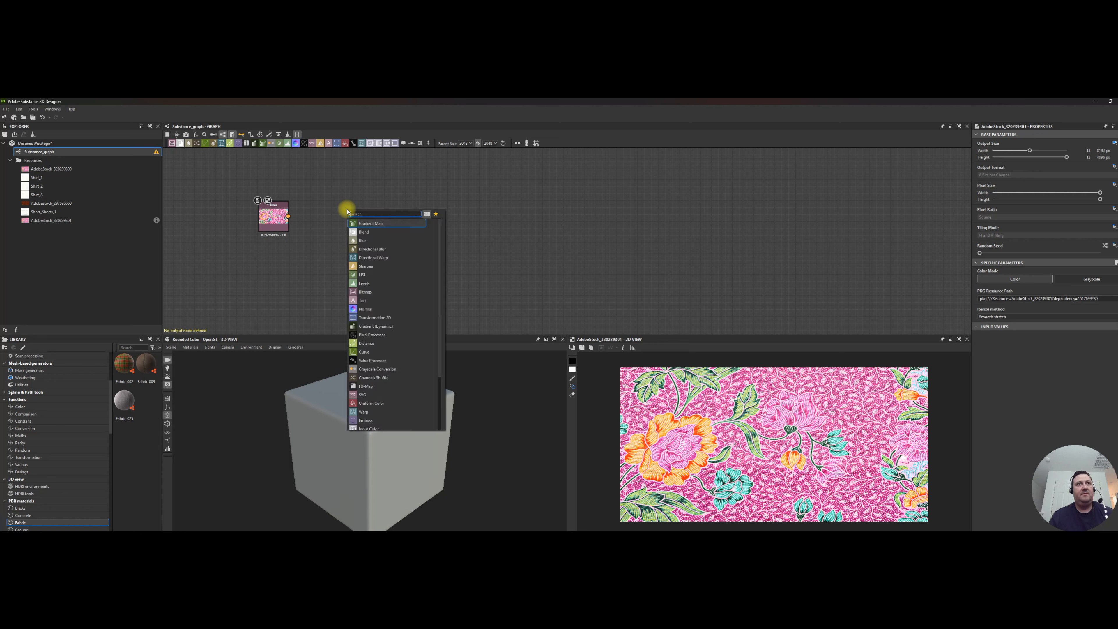
{"action": "left_click", "coordinate": [343, 186]}
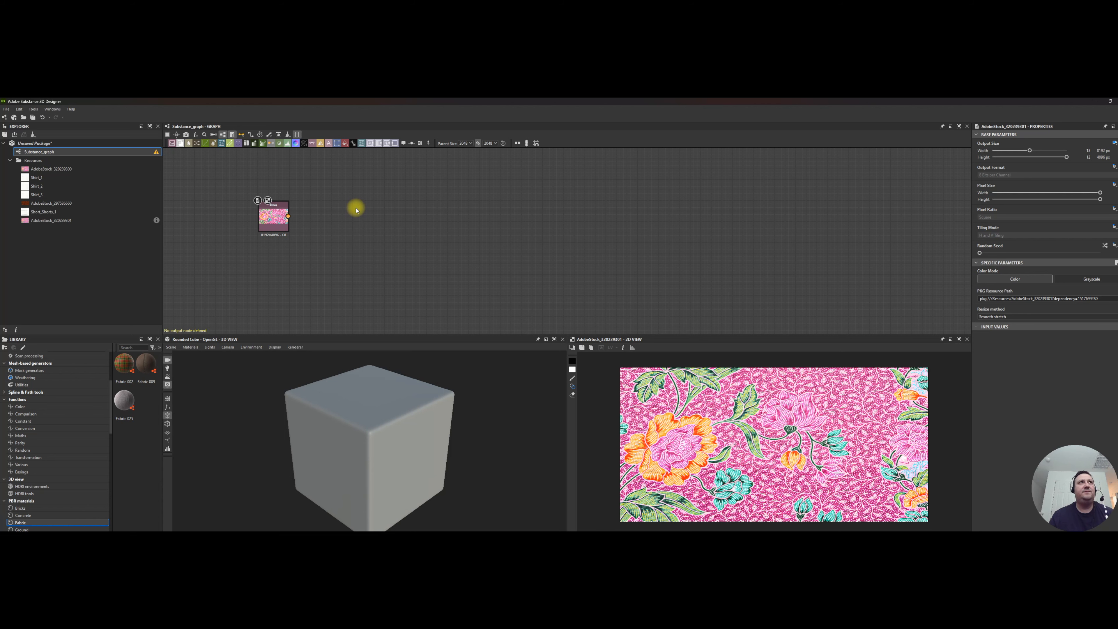
{"action": "key", "text": "space"}
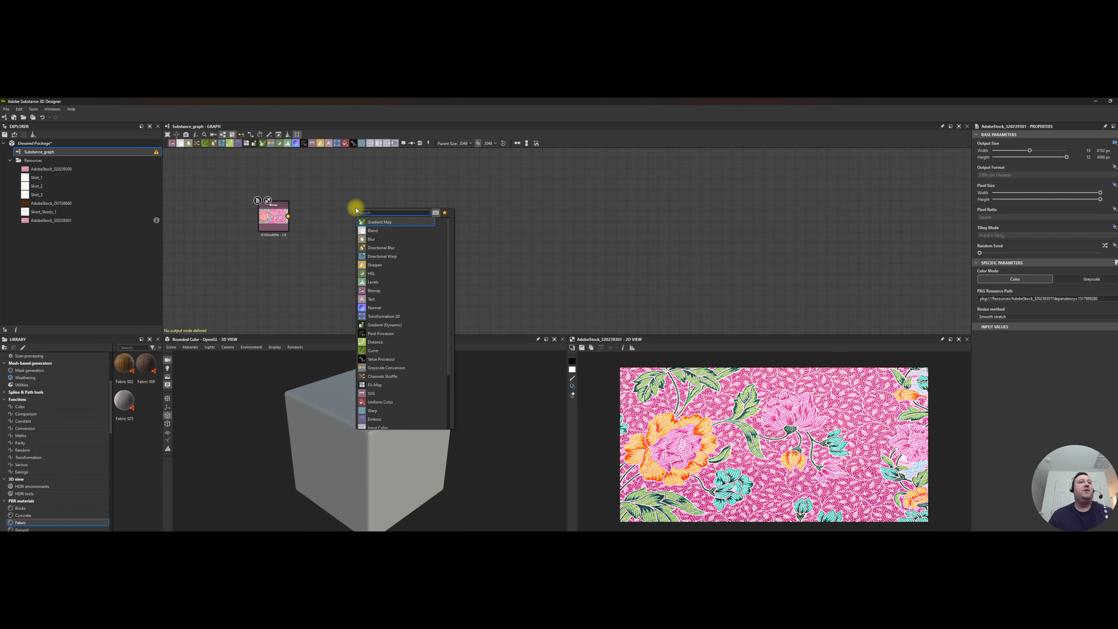
{"action": "left_click", "coordinate": [342, 223]}
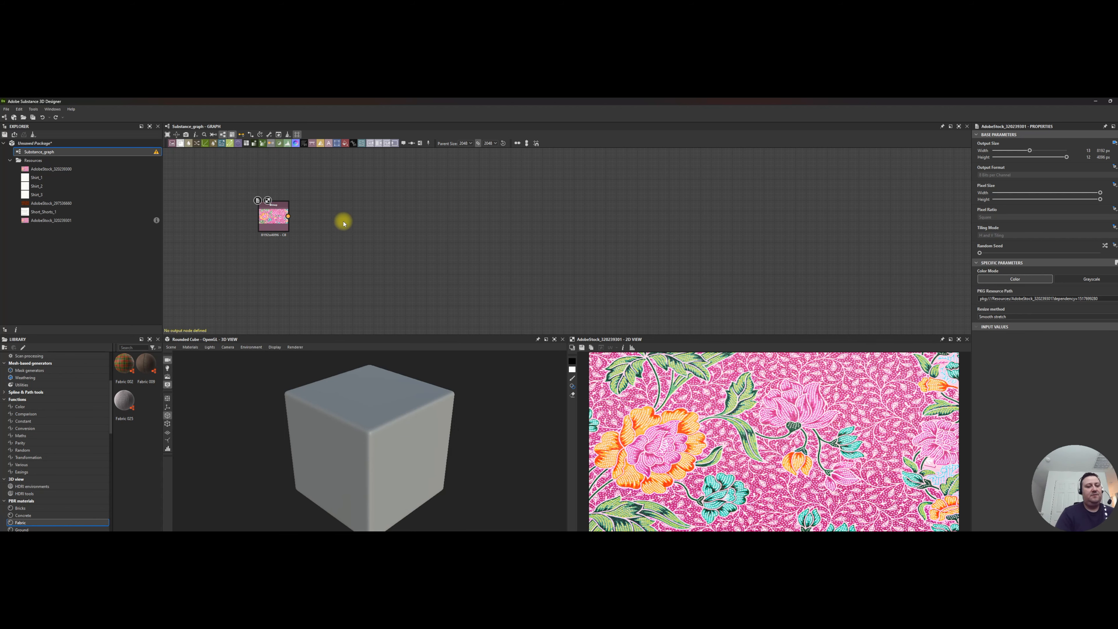
Add a Make It Tile Patch Color node and connect the floral bitmap's output to its input
{"action": "key", "text": "space"}
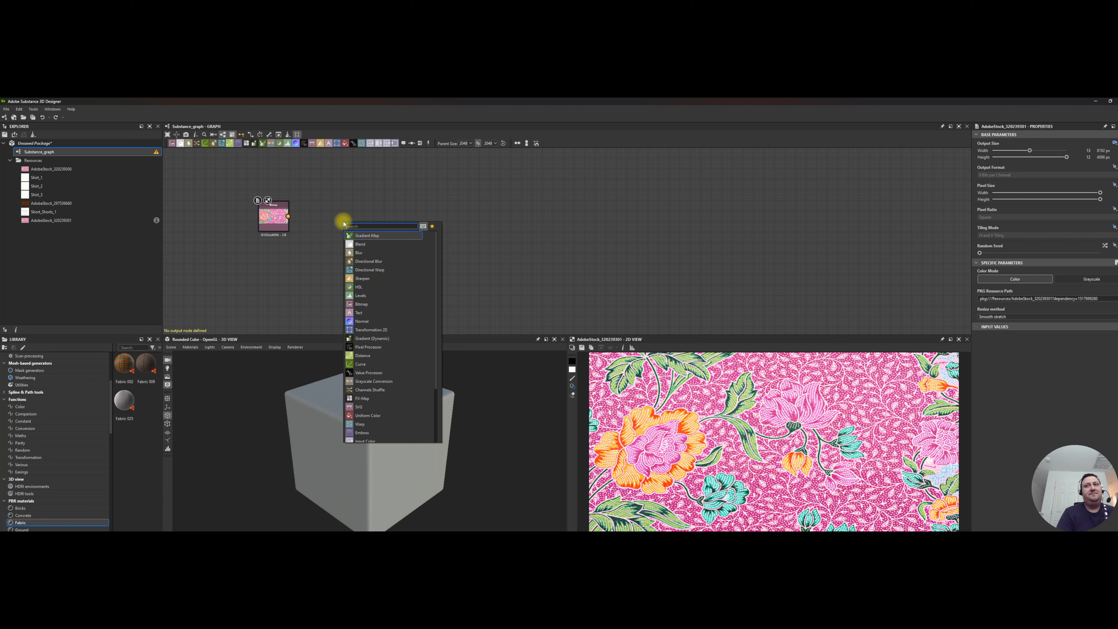
{"action": "type", "text": "tile"}
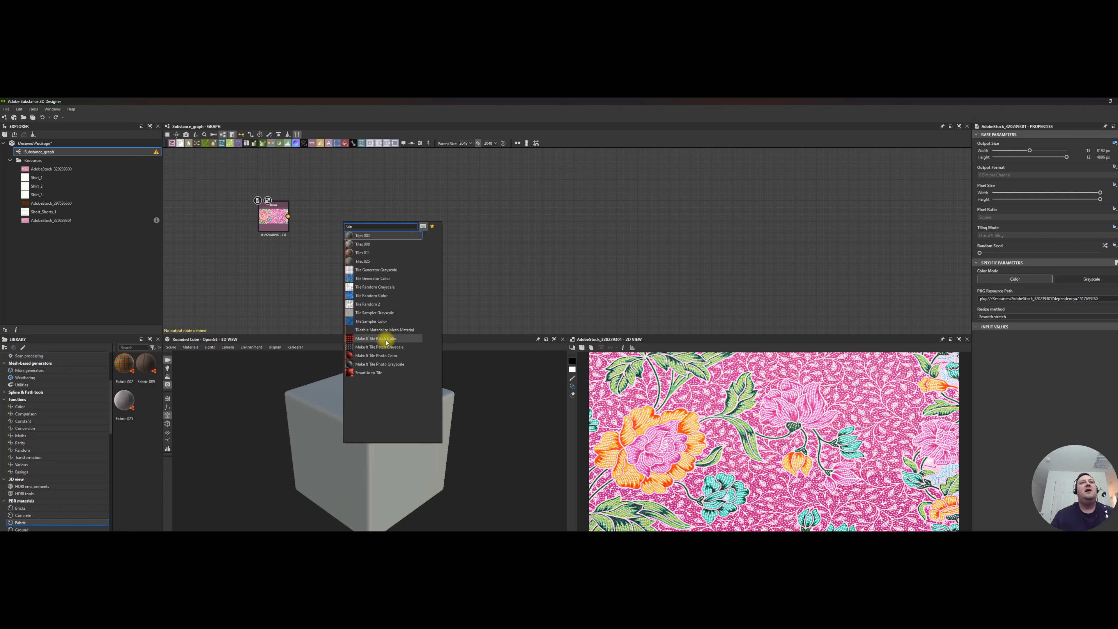
{"action": "left_click", "coordinate": [386, 340]}
{"action": "left_click_drag", "start_coordinate": [348, 223], "coordinate": [364, 223]}
{"action": "left_click_drag", "start_coordinate": [288, 216], "coordinate": [349, 215]}
{"action": "scroll", "coordinate": [1007, 484], "scroll_direction": "down", "scroll_amount": 5}
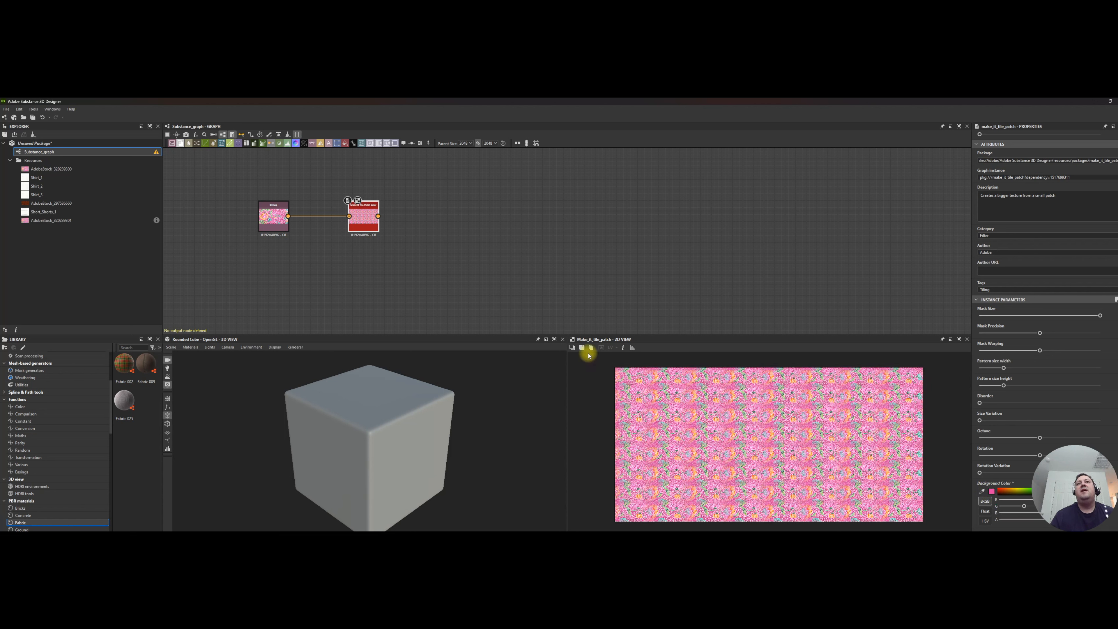
Save the tiled pattern image as a JPEG named "Pink Pattern 1" in the Character Creator Tutorial folder
{"action": "left_click", "coordinate": [581, 347]}
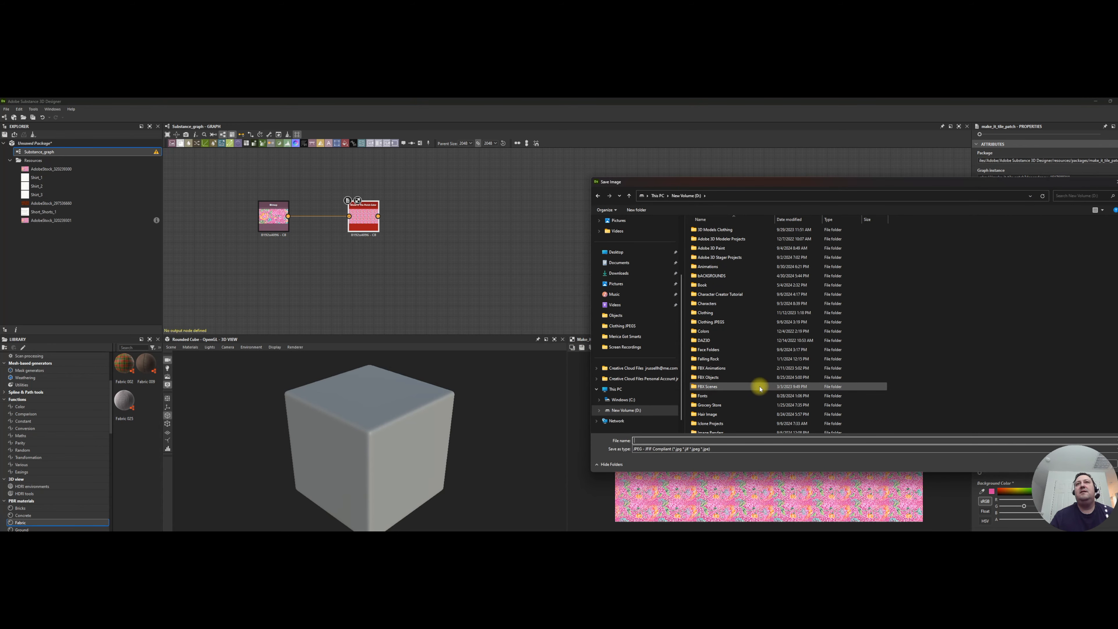
{"action": "scroll", "coordinate": [756, 388], "scroll_direction": "down", "scroll_amount": 2}
{"action": "double_click", "coordinate": [738, 243]}
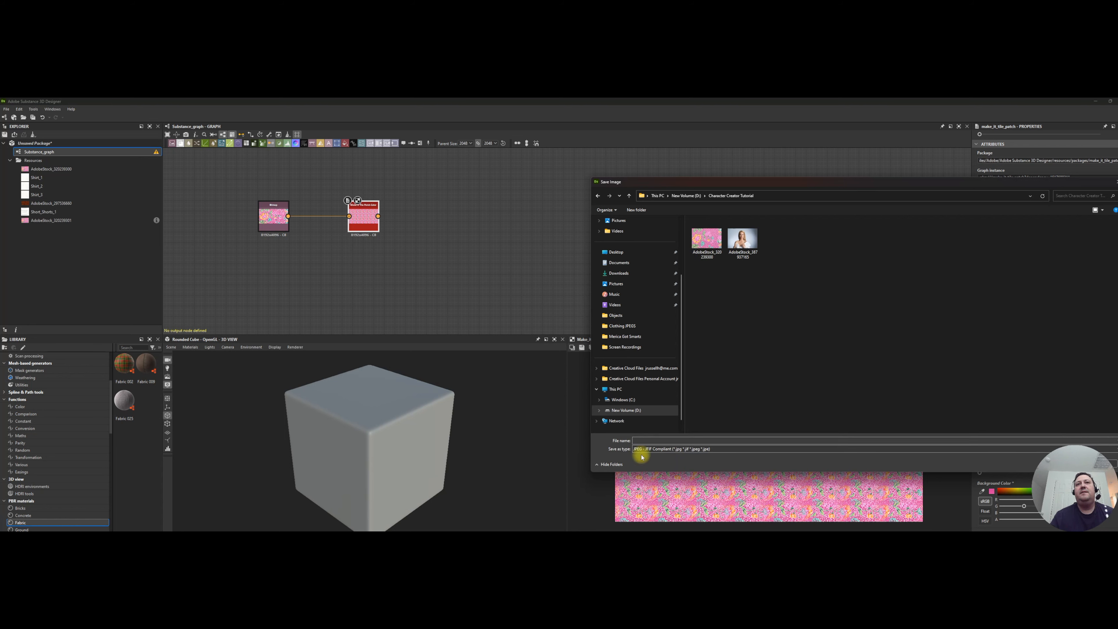
{"action": "left_click", "coordinate": [637, 440]}
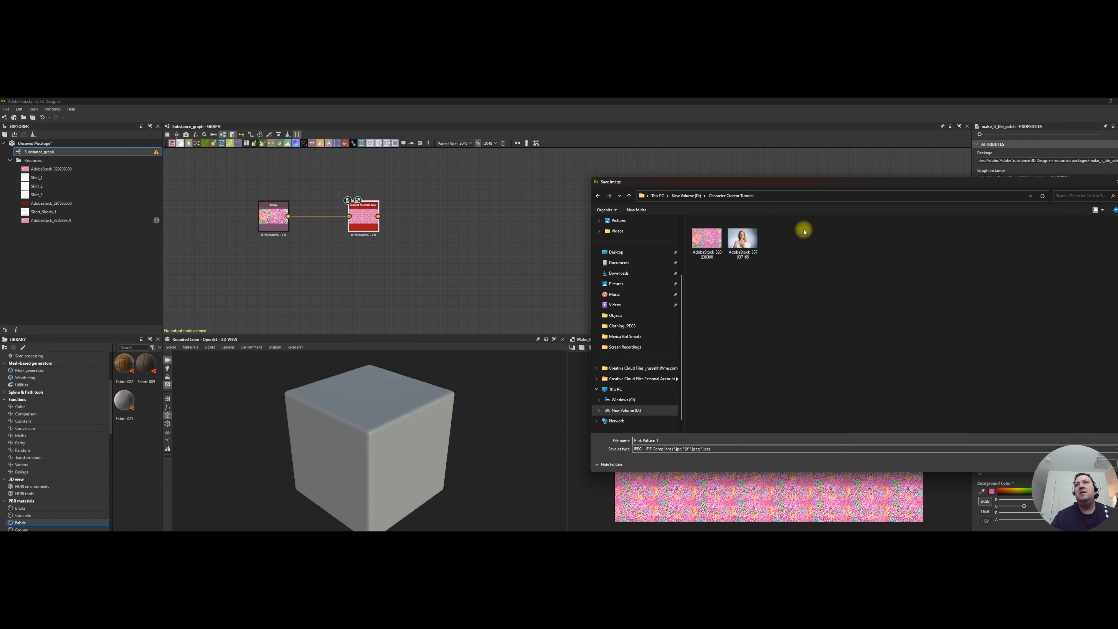
{"action": "left_click_drag", "start_coordinate": [946, 184], "coordinate": [848, 175]}
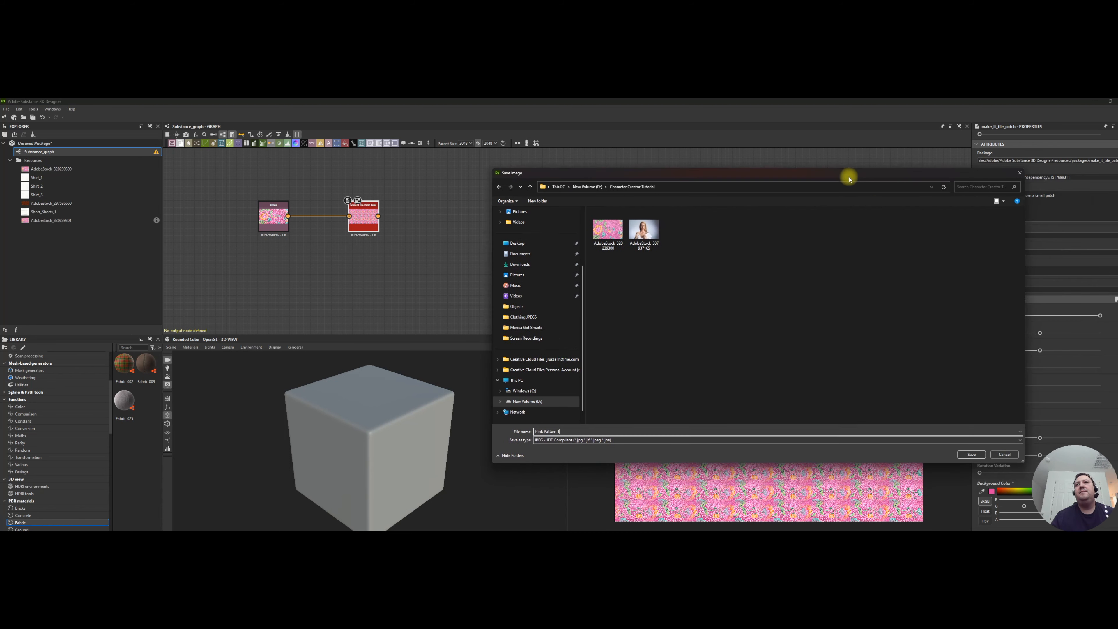
{"action": "left_click", "coordinate": [971, 456]}
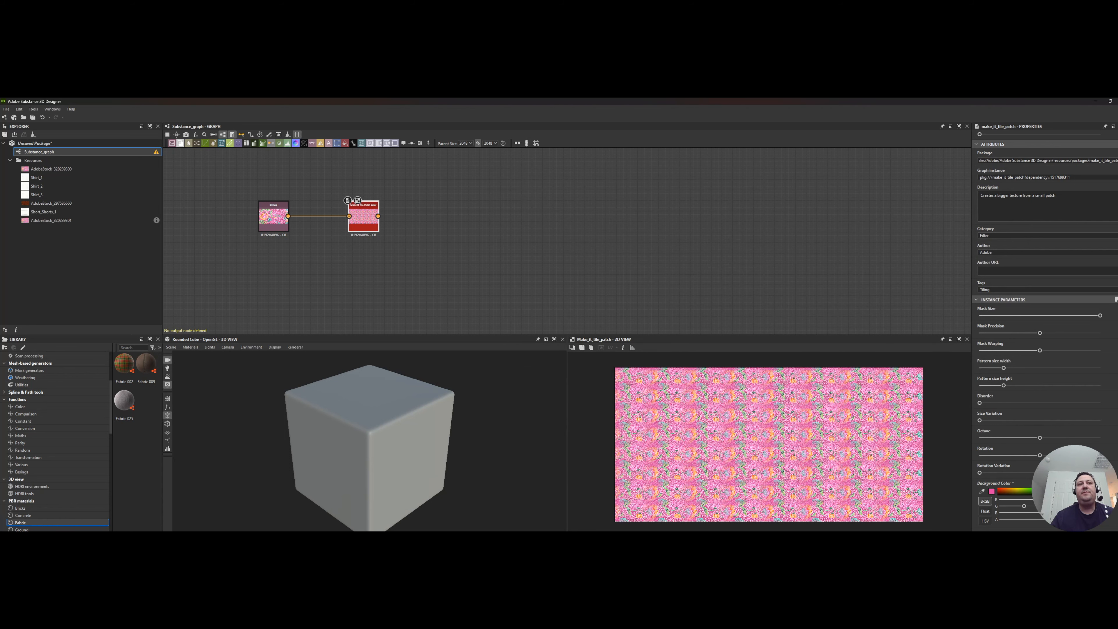
Switch to Character Creator, apply the Pink Pattern 1 image as the camisole's Base Color texture, inspect the fabric, and reselect the camisole
{"action": "key", "text": "super"}
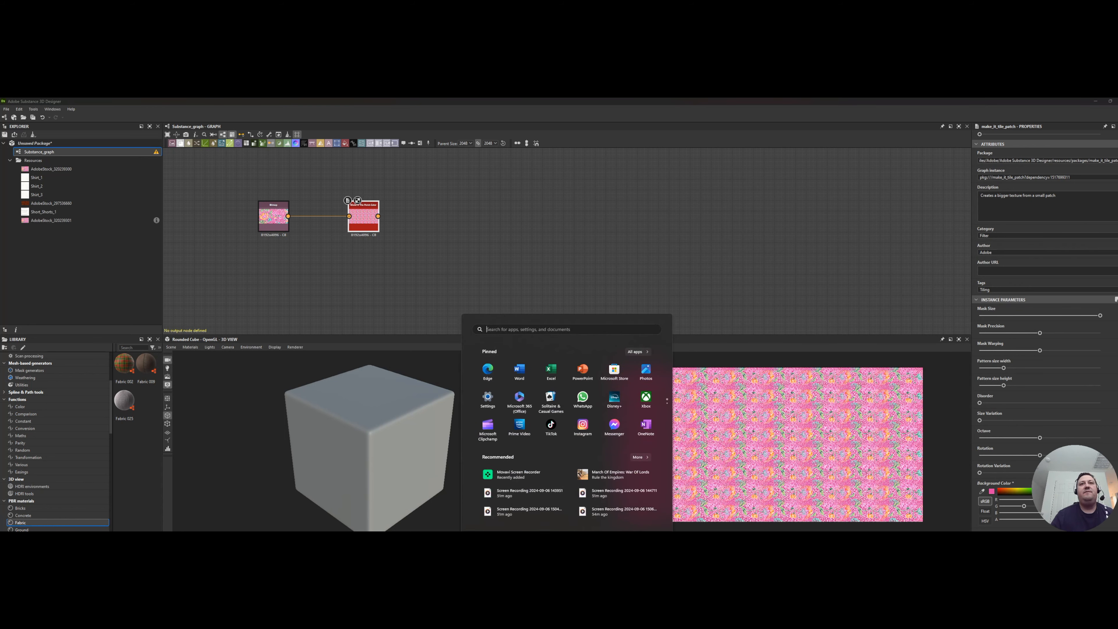
{"action": "key", "text": "alt+Tab"}
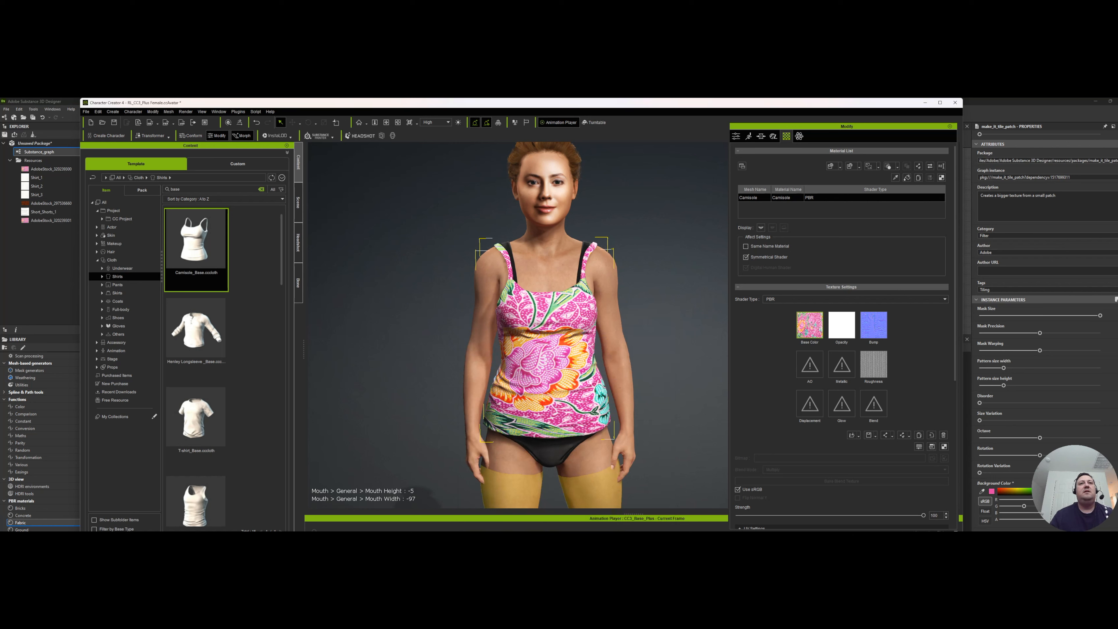
{"action": "key", "text": "super"}
{"action": "left_click", "coordinate": [507, 434]}
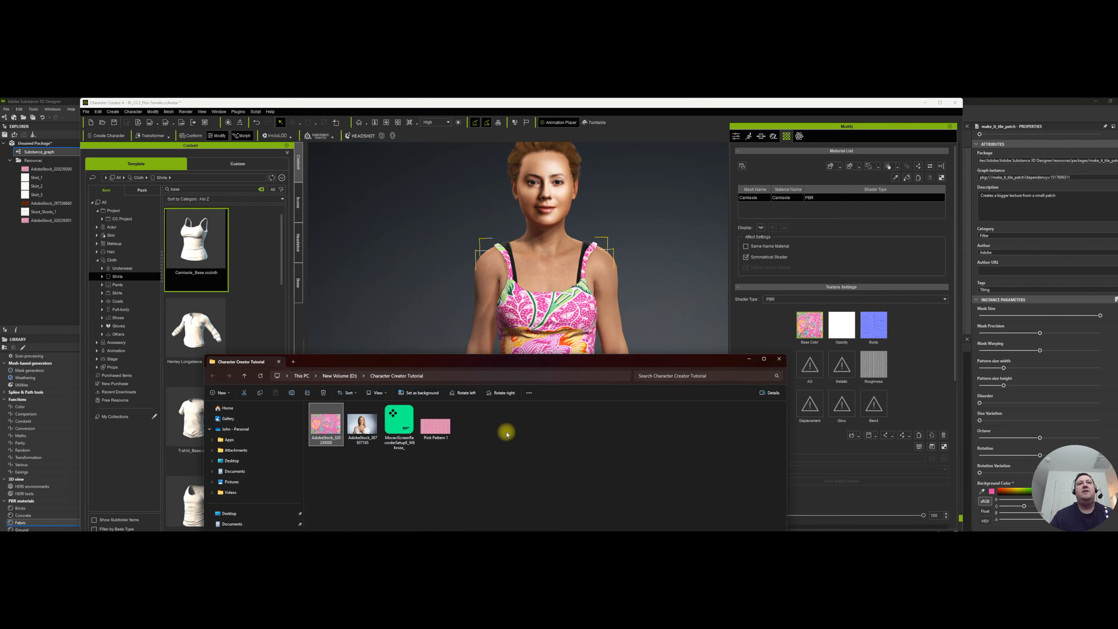
{"action": "left_click_drag", "start_coordinate": [435, 425], "coordinate": [810, 330]}
{"action": "left_click", "coordinate": [700, 326]}
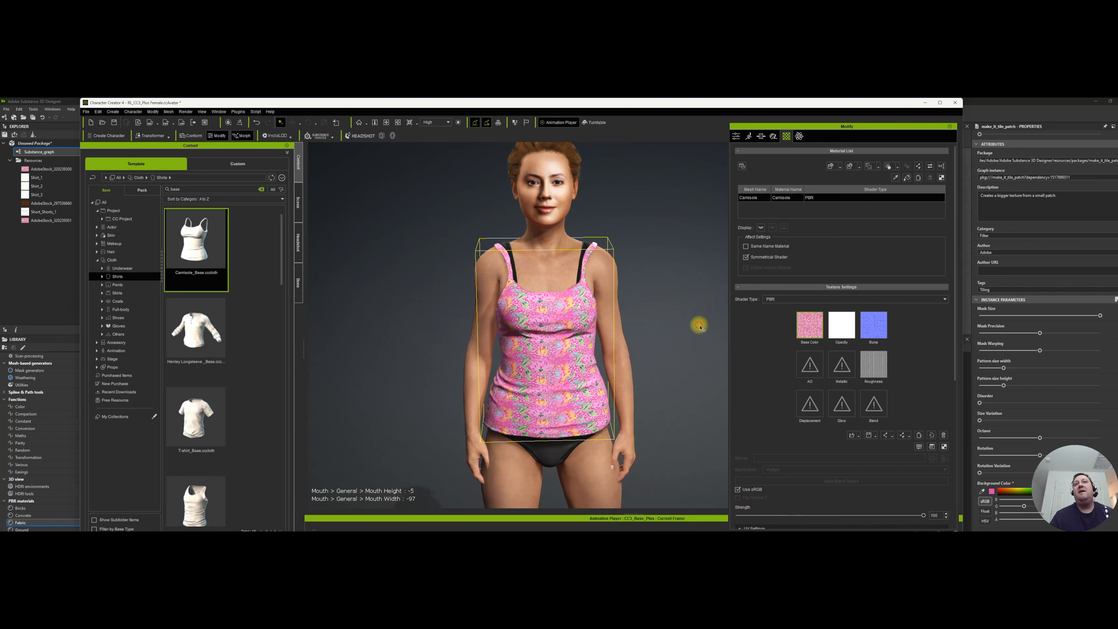
{"action": "scroll", "coordinate": [572, 440], "scroll_direction": "up", "scroll_amount": 5}
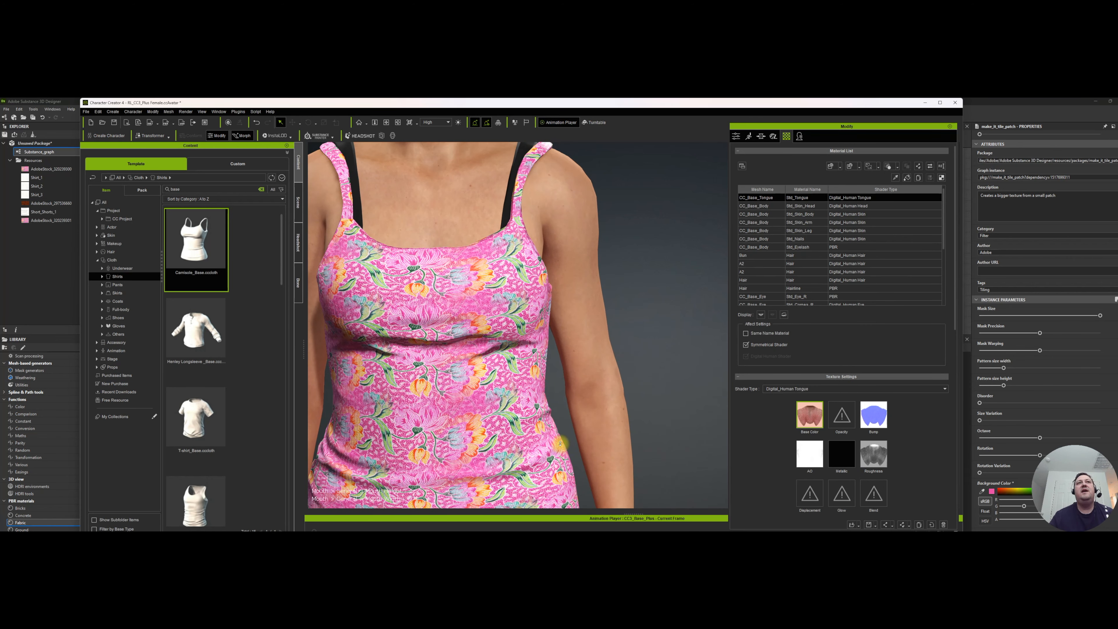
{"action": "scroll", "coordinate": [559, 442], "scroll_direction": "down", "scroll_amount": 5}
{"action": "left_click", "coordinate": [576, 309]}
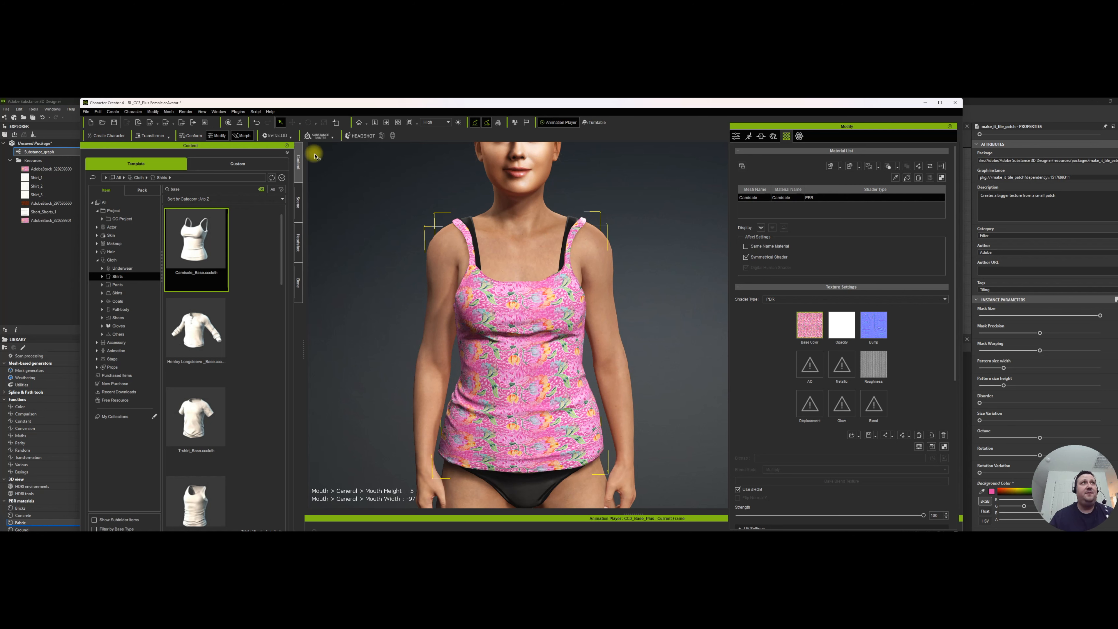
Undo the camisole's texture changes back to its original white Base Color
{"action": "left_click", "coordinate": [98, 112]}
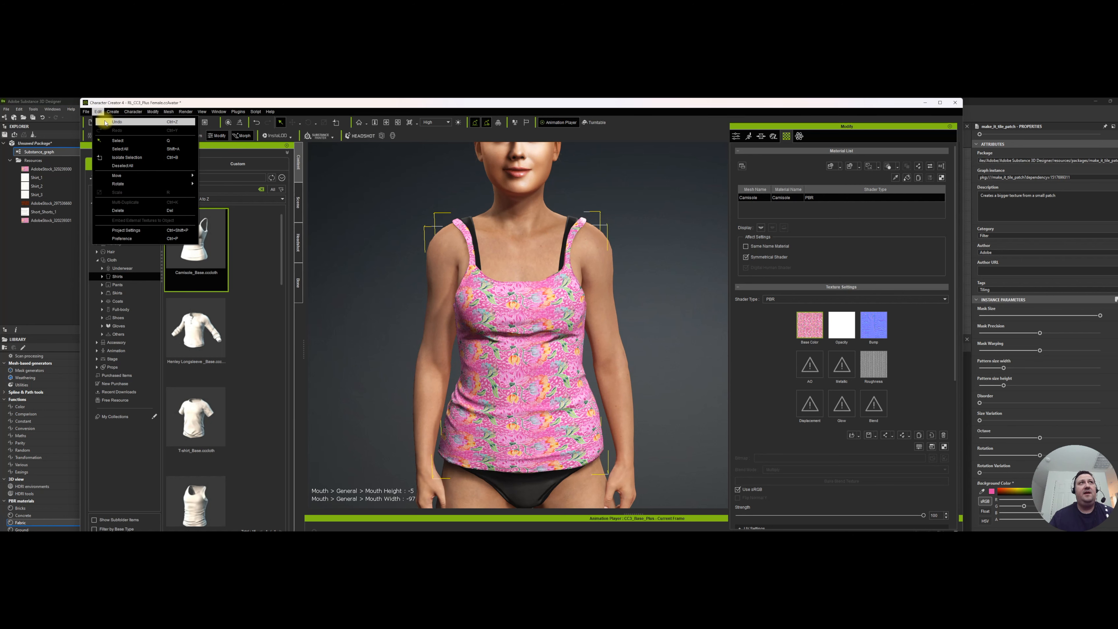
{"action": "left_click", "coordinate": [106, 123]}
{"action": "left_click", "coordinate": [98, 111]}
{"action": "left_click", "coordinate": [109, 122]}
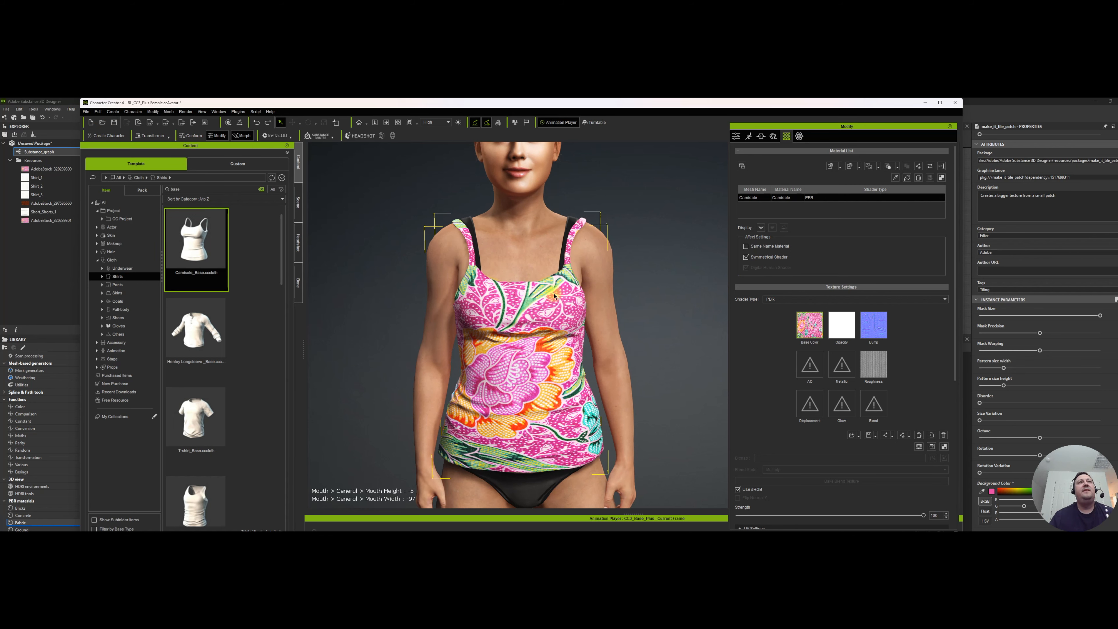
{"action": "left_click", "coordinate": [97, 112]}
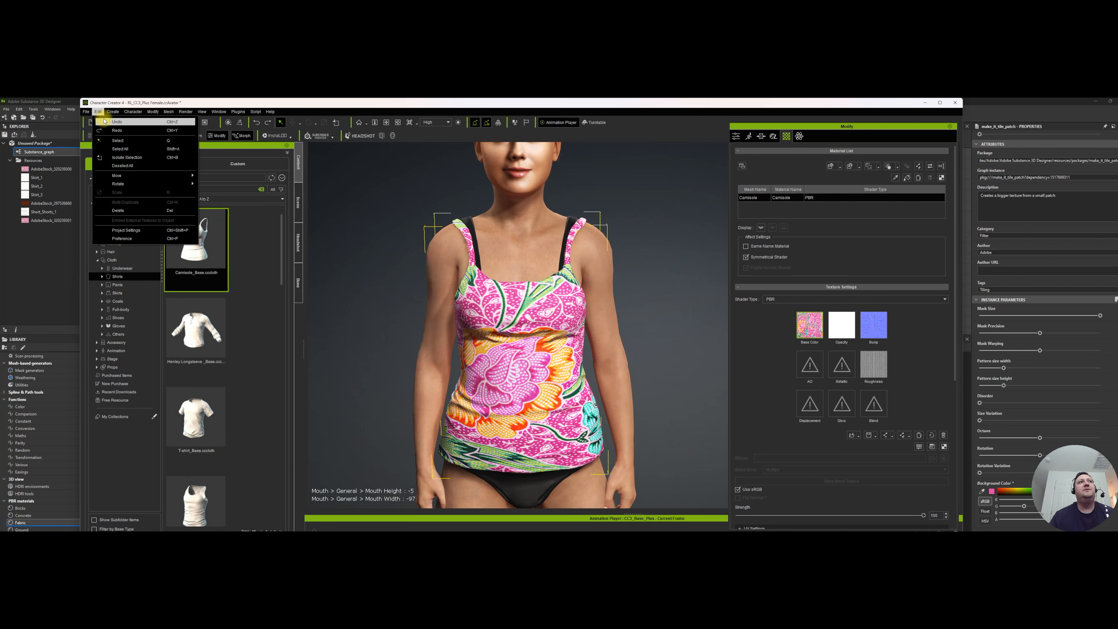
{"action": "left_click", "coordinate": [107, 122]}
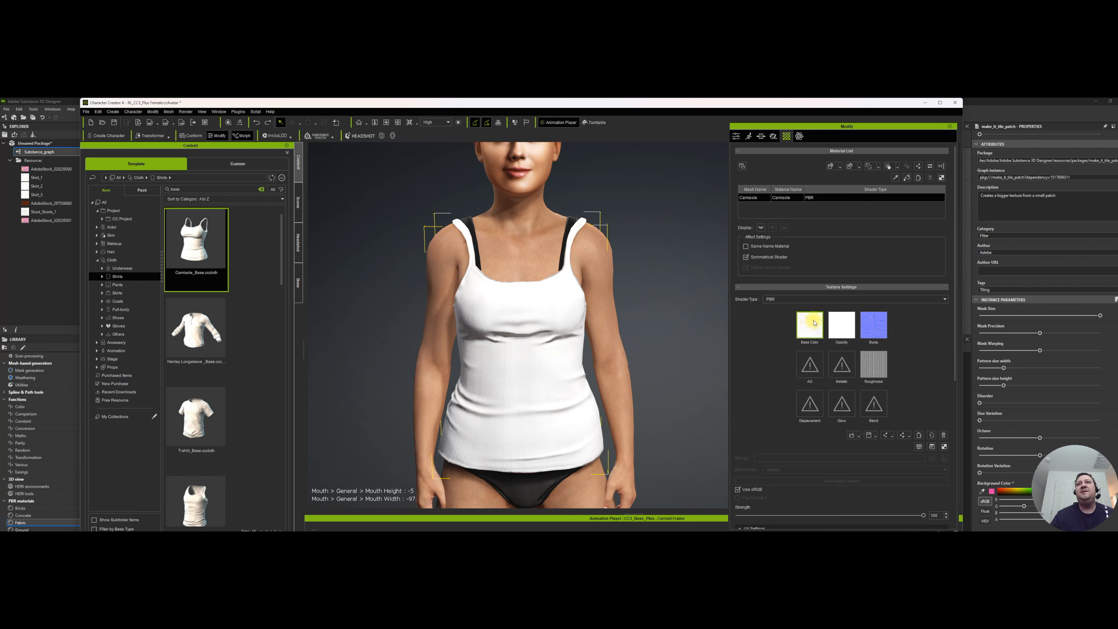
Save the camisole's Base Color texture as a PNG named "Shirt 1" in the Character Creator Tutorial folder
{"action": "right_click", "coordinate": [813, 324]}
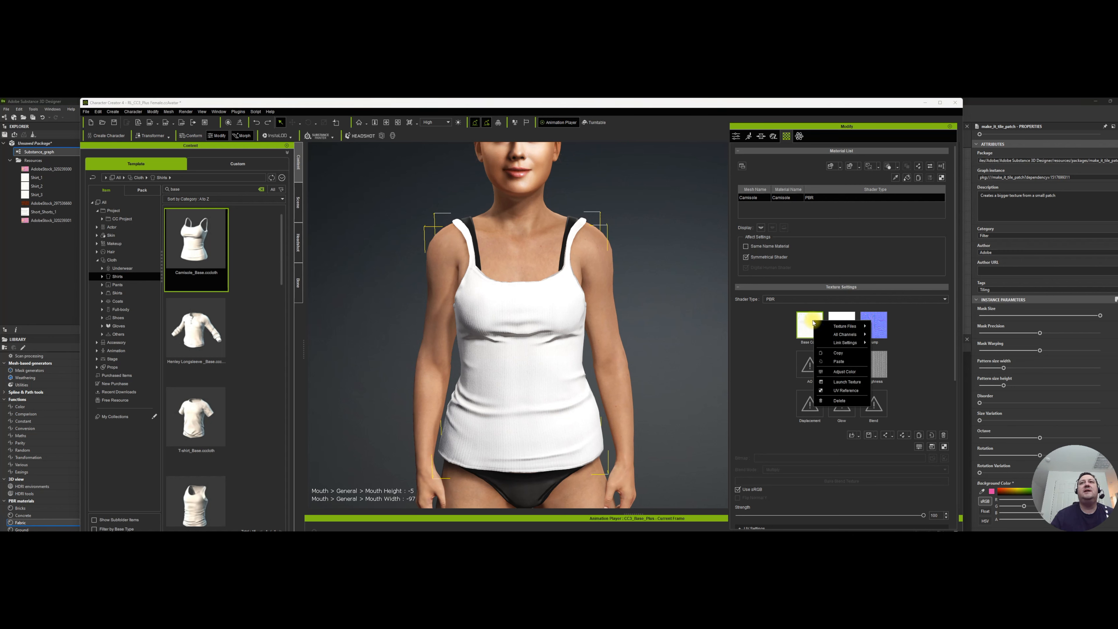
{"action": "mouse_move", "coordinate": [844, 326]}
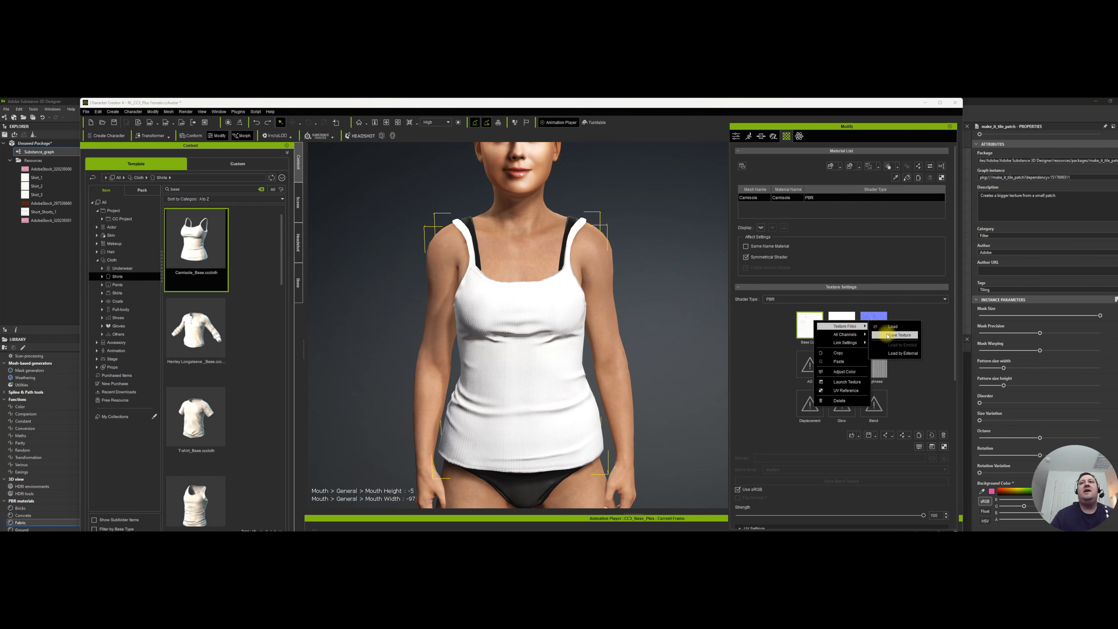
{"action": "left_click", "coordinate": [893, 335]}
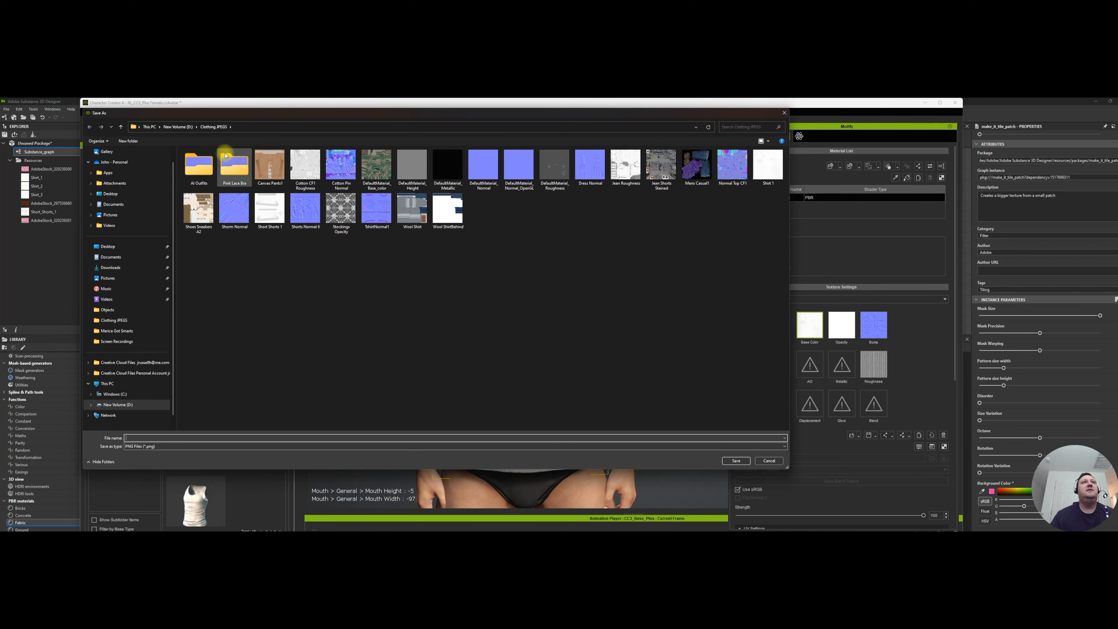
{"action": "left_click", "coordinate": [184, 128]}
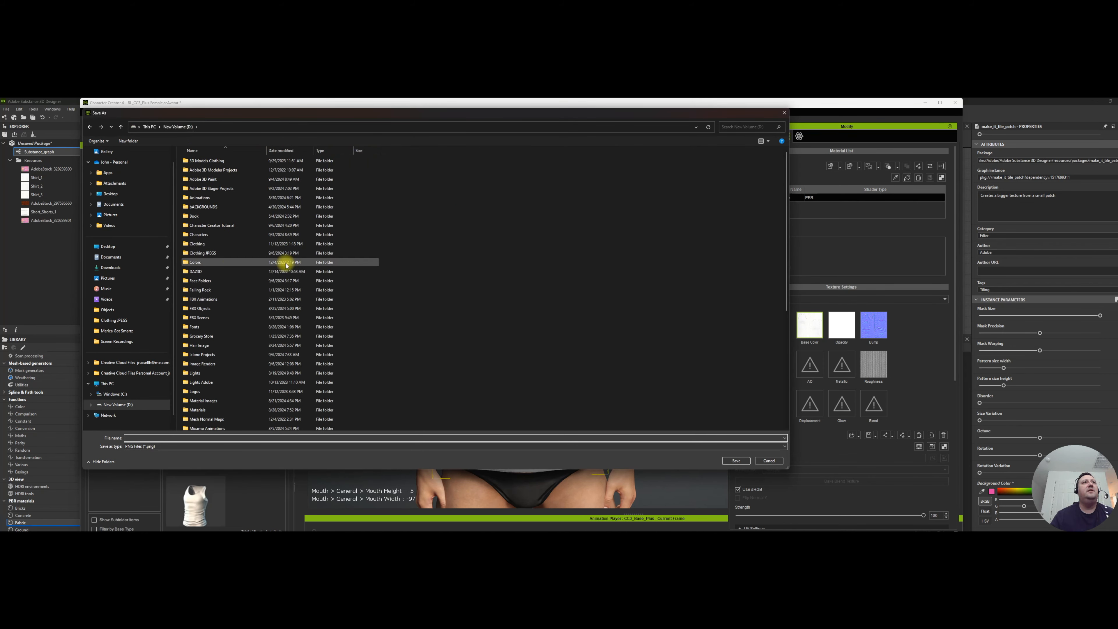
{"action": "double_click", "coordinate": [220, 224]}
{"action": "left_click", "coordinate": [199, 438]}
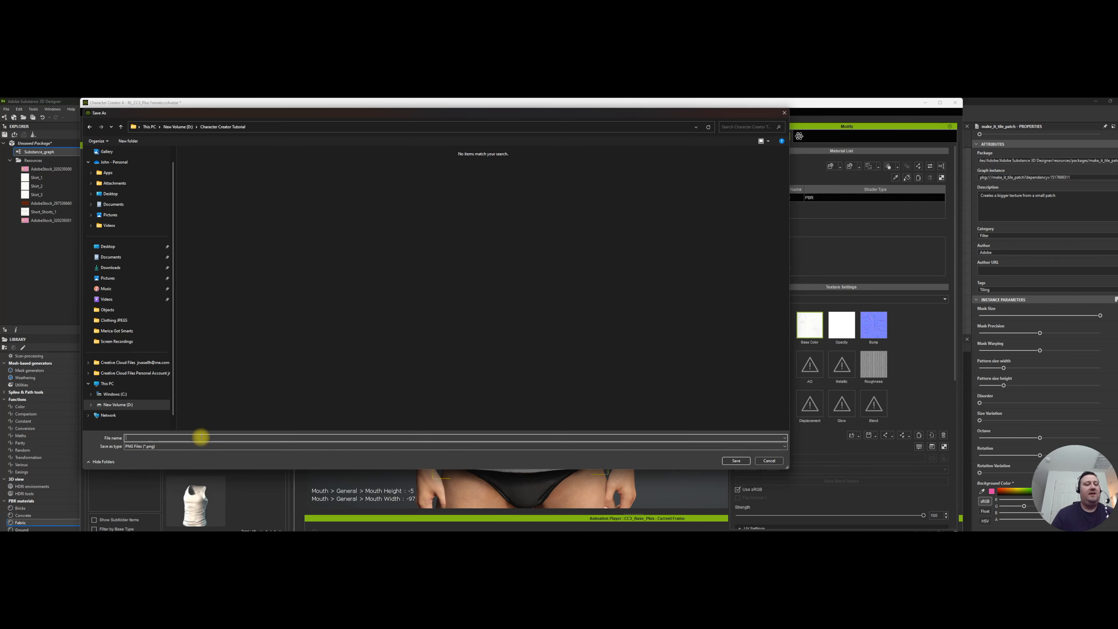
{"action": "type", "text": "Shirt 1"}
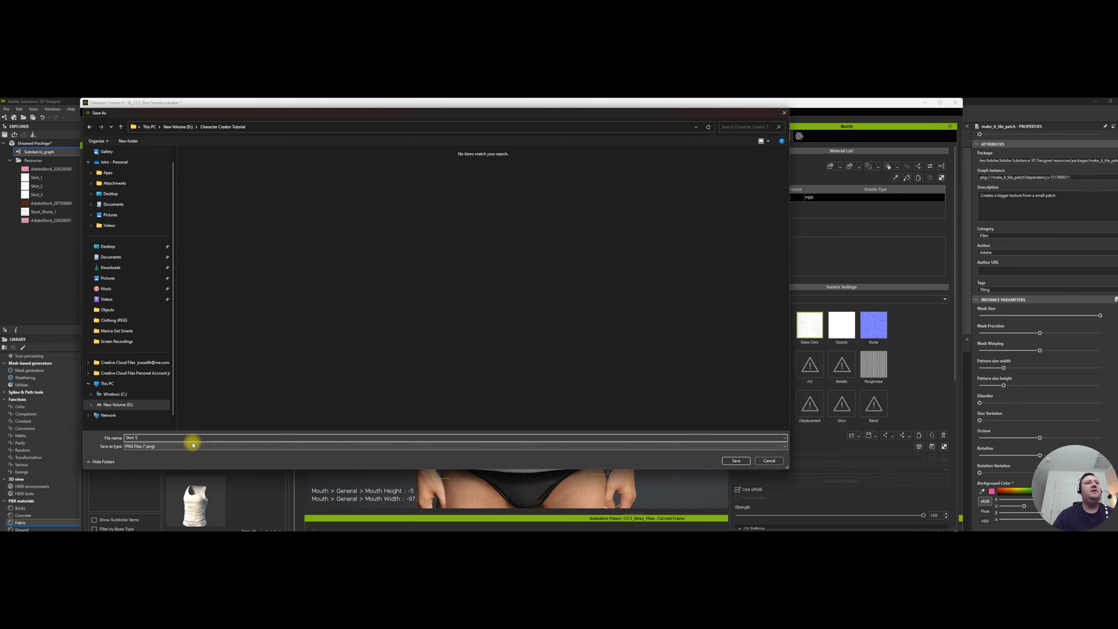
{"action": "left_click", "coordinate": [735, 461]}
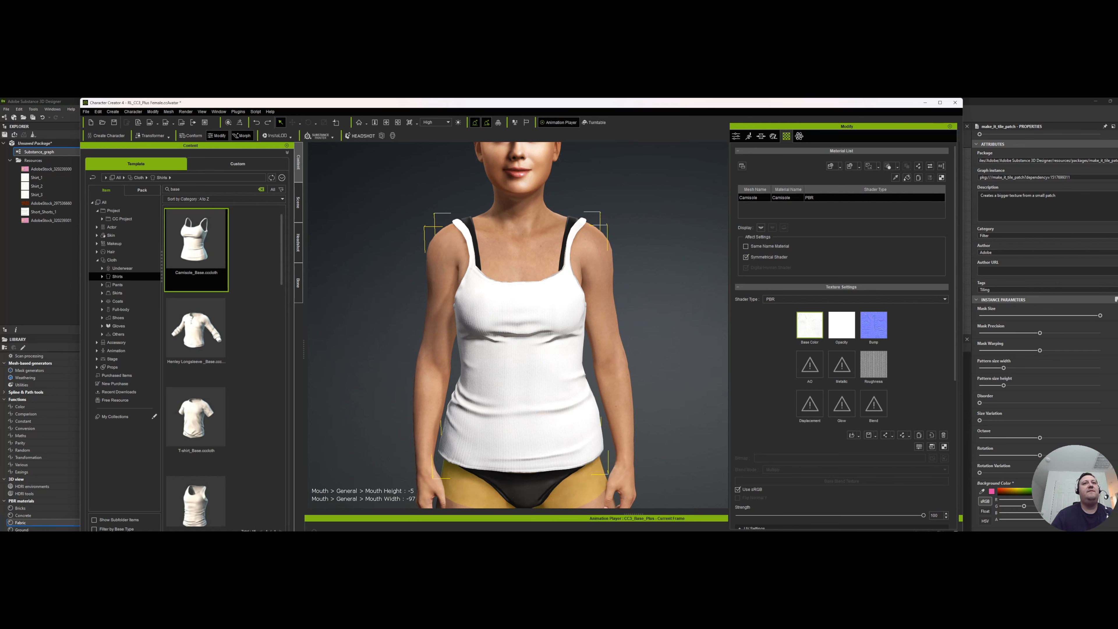
Switch to Substance 3D Designer, add the Shirt 1 image to the graph as a bitmap node, and place it below the tile patch node
{"action": "key", "text": "super"}
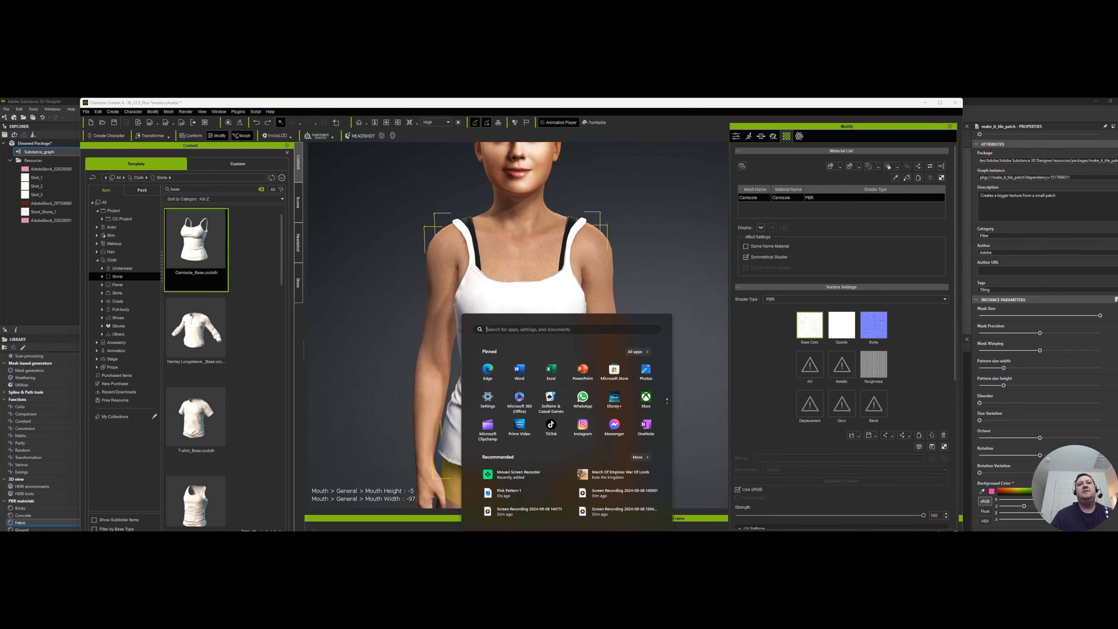
{"action": "left_click", "coordinate": [669, 530]}
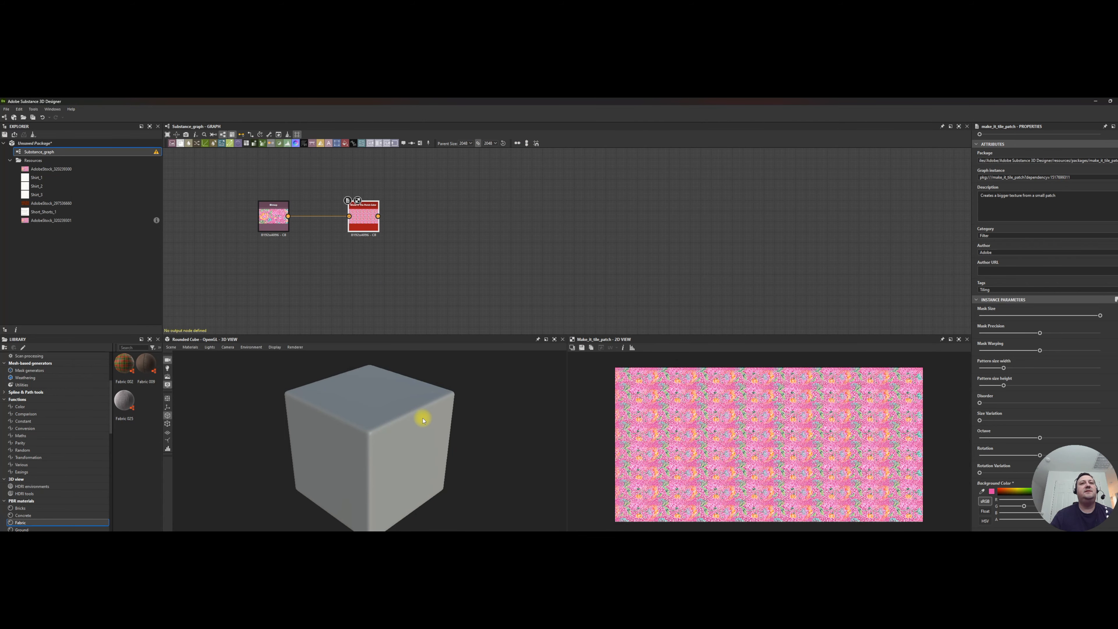
{"action": "key", "text": "super"}
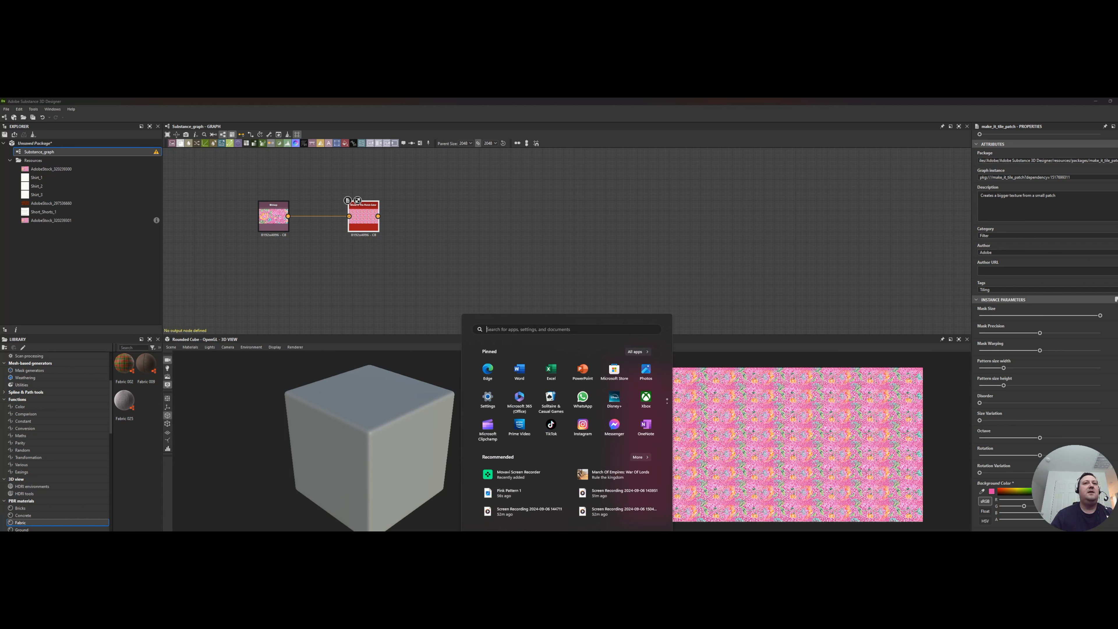
{"action": "left_click", "coordinate": [484, 530]}
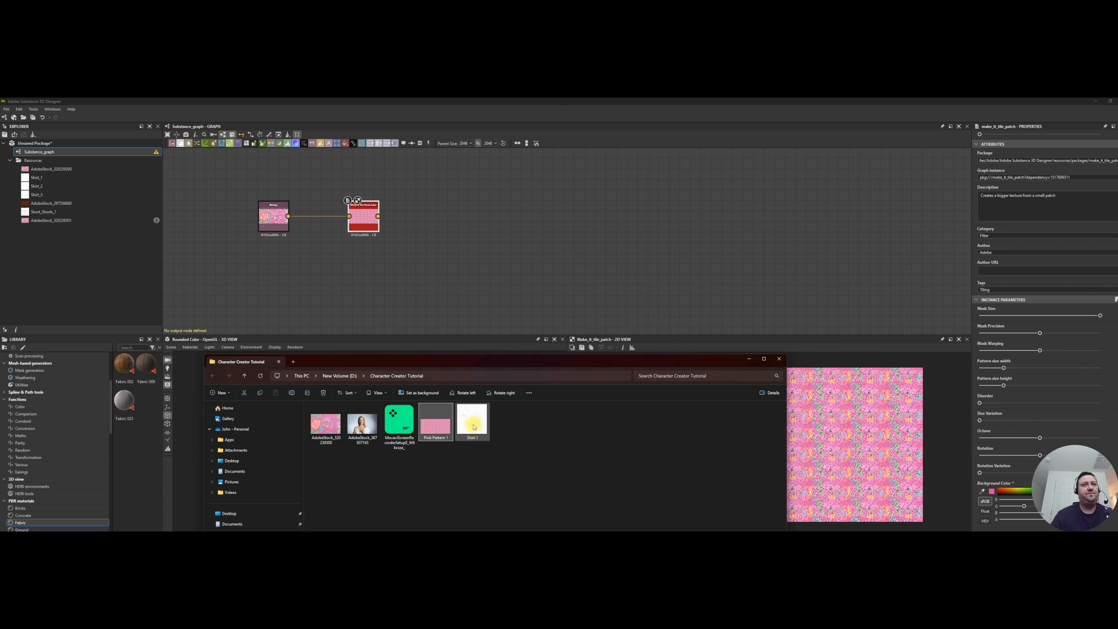
{"action": "left_click_drag", "start_coordinate": [471, 422], "coordinate": [279, 303]}
{"action": "left_click", "coordinate": [299, 314]}
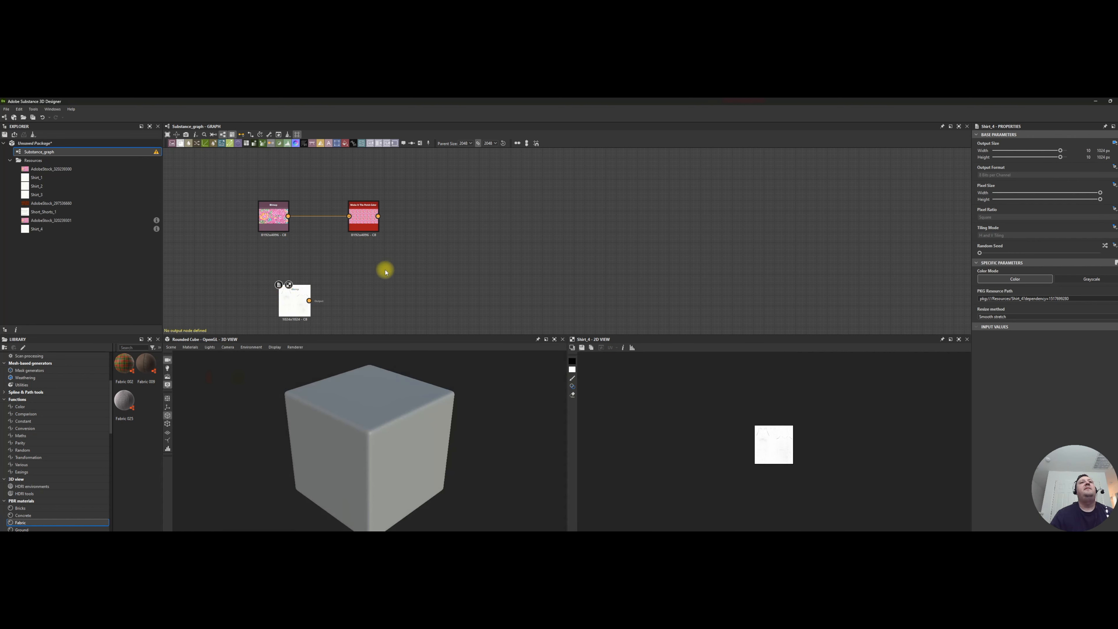
{"action": "left_click_drag", "start_coordinate": [287, 299], "coordinate": [368, 285]}
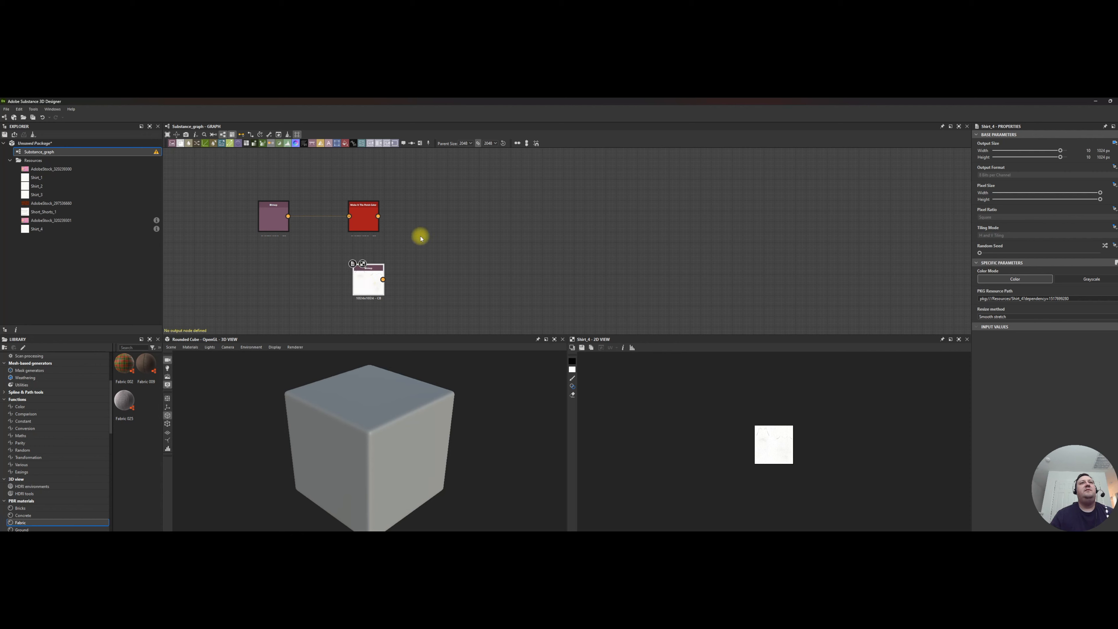
Add a Blend node and connect the shirt bitmap to its background and the tile patch output to its foreground
{"action": "left_click", "coordinate": [435, 233]}
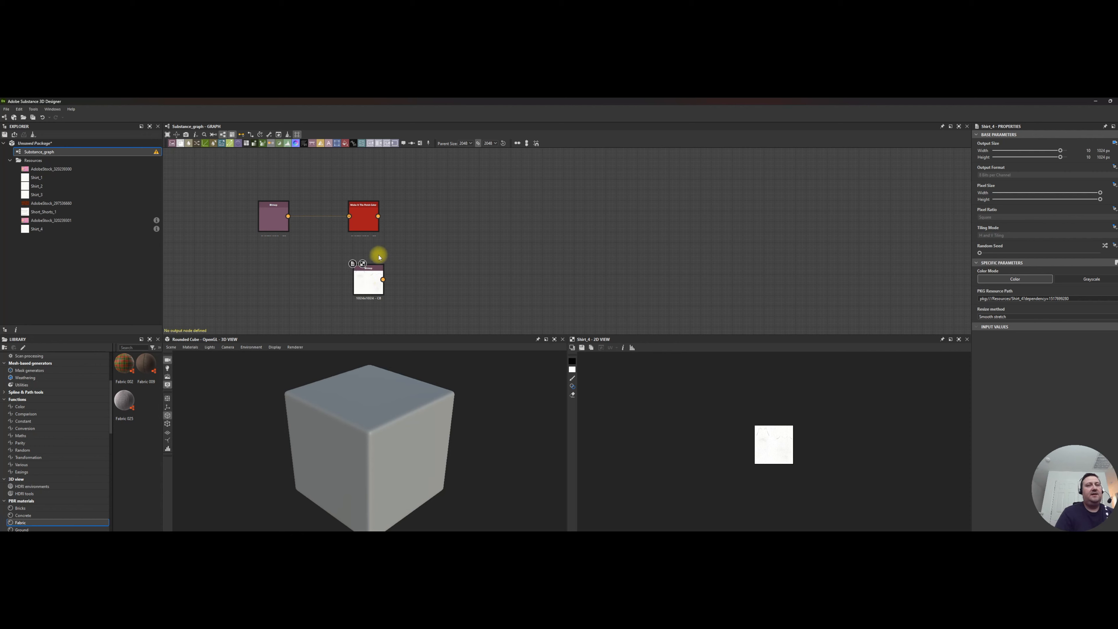
{"action": "key", "text": "space"}
{"action": "type", "text": "blend"}
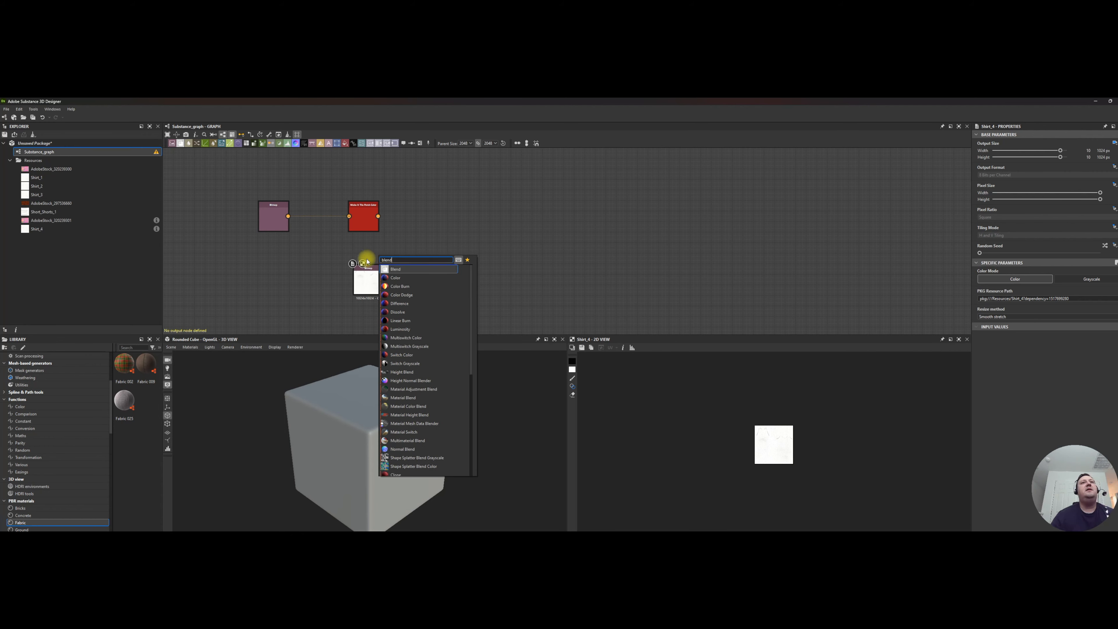
{"action": "left_click", "coordinate": [405, 268]}
{"action": "left_click_drag", "start_coordinate": [381, 259], "coordinate": [483, 249]}
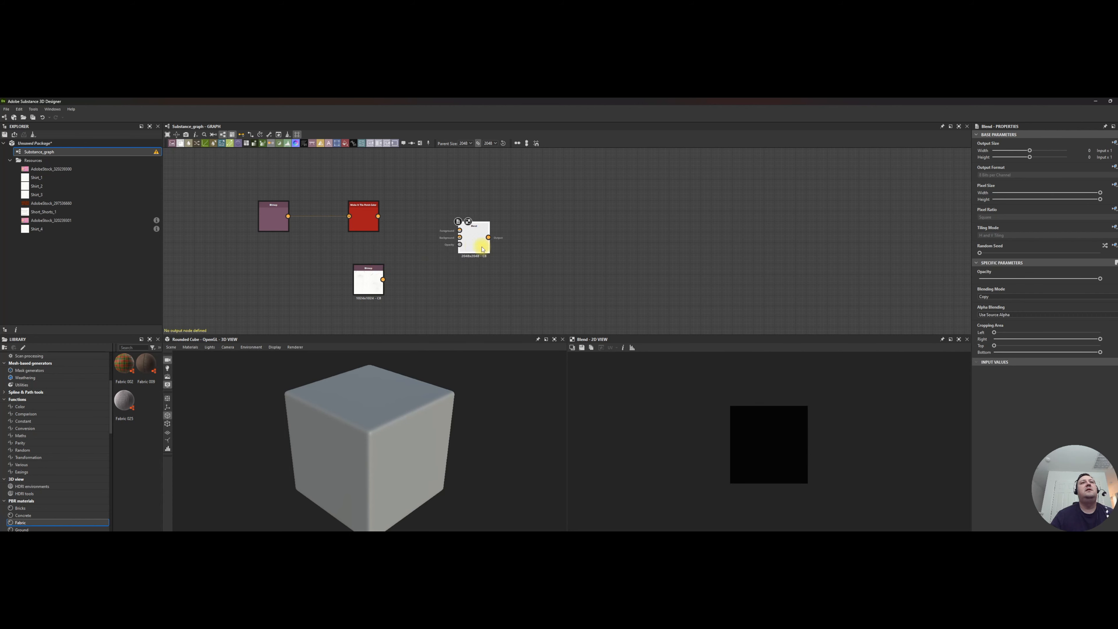
{"action": "left_click_drag", "start_coordinate": [383, 279], "coordinate": [436, 240]}
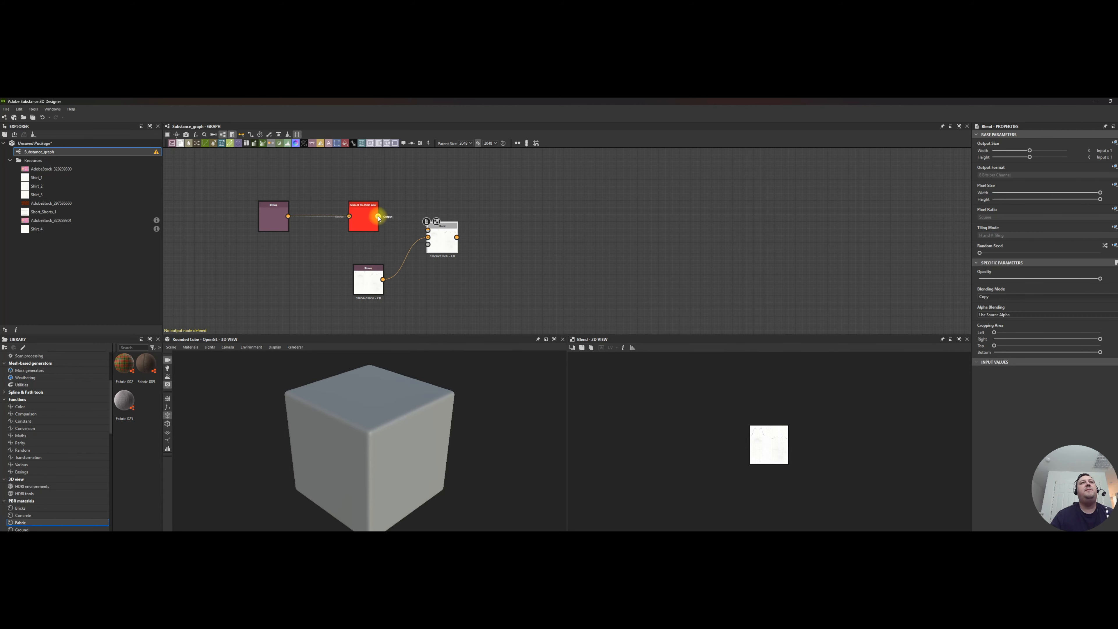
{"action": "left_click_drag", "start_coordinate": [378, 217], "coordinate": [426, 236]}
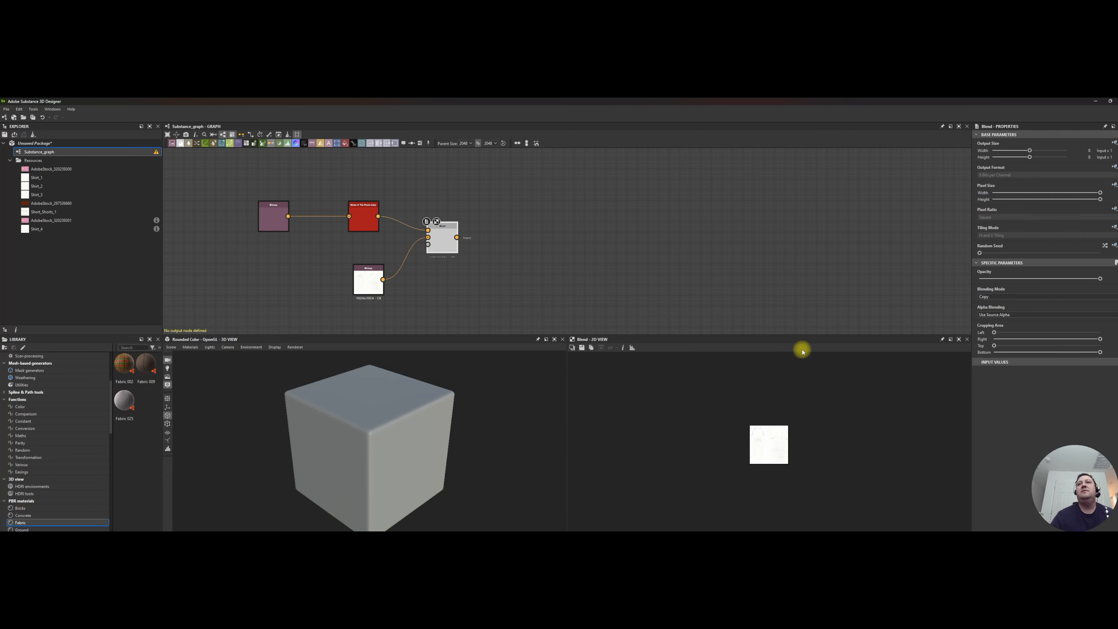
Set the Blend node's blending mode to Multiply, reduce its opacity slightly, and inspect the blended pattern
{"action": "scroll", "coordinate": [788, 502], "scroll_direction": "up", "scroll_amount": 4}
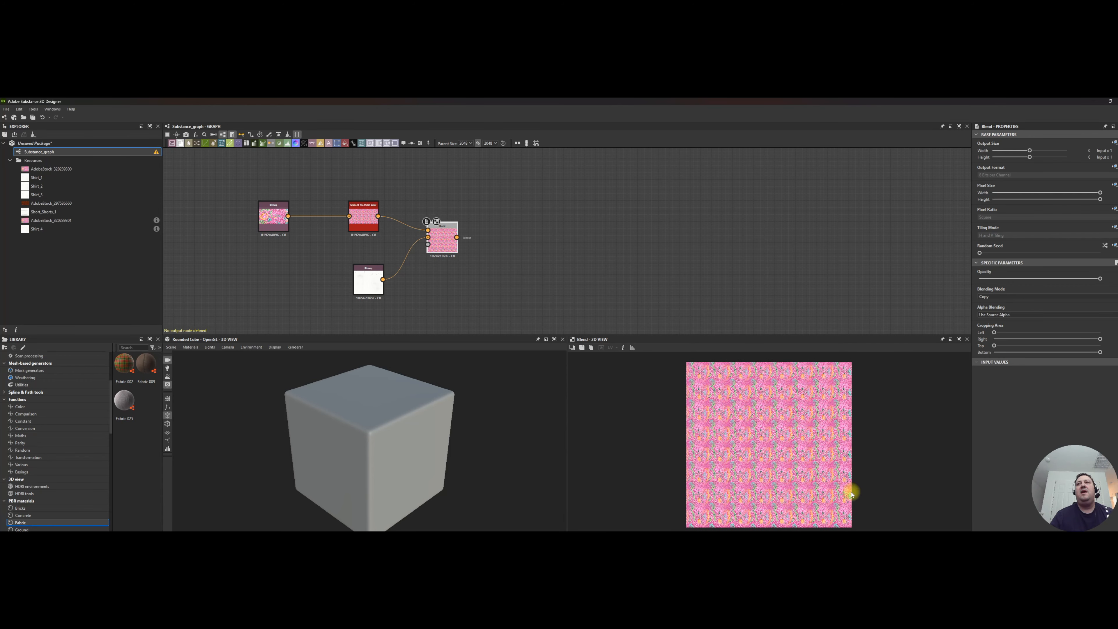
{"action": "left_click", "coordinate": [1015, 296]}
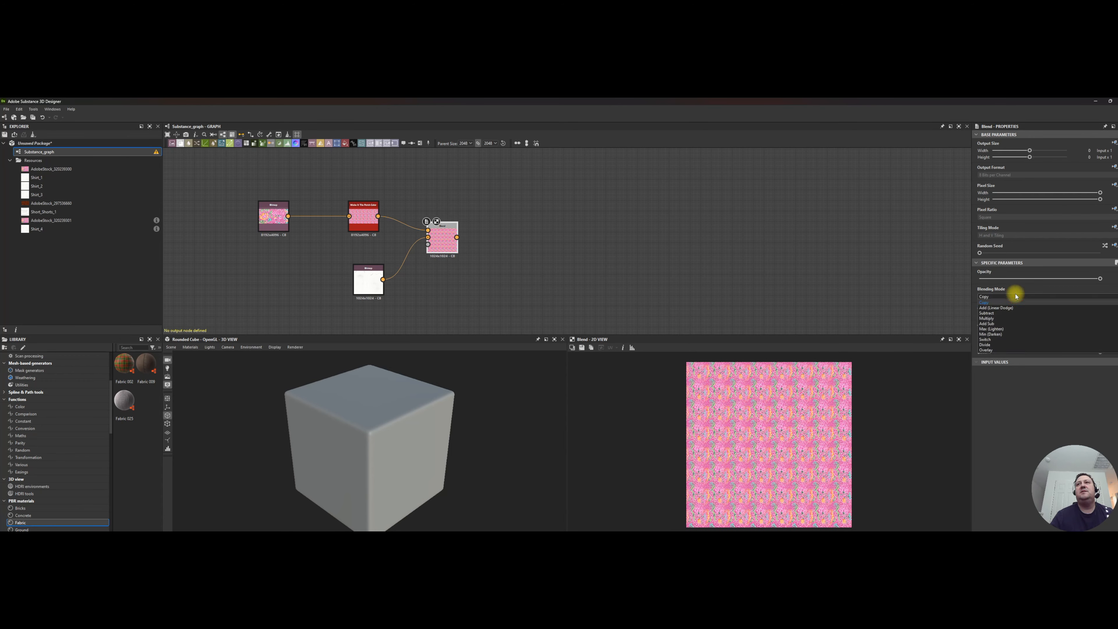
{"action": "left_click", "coordinate": [996, 318]}
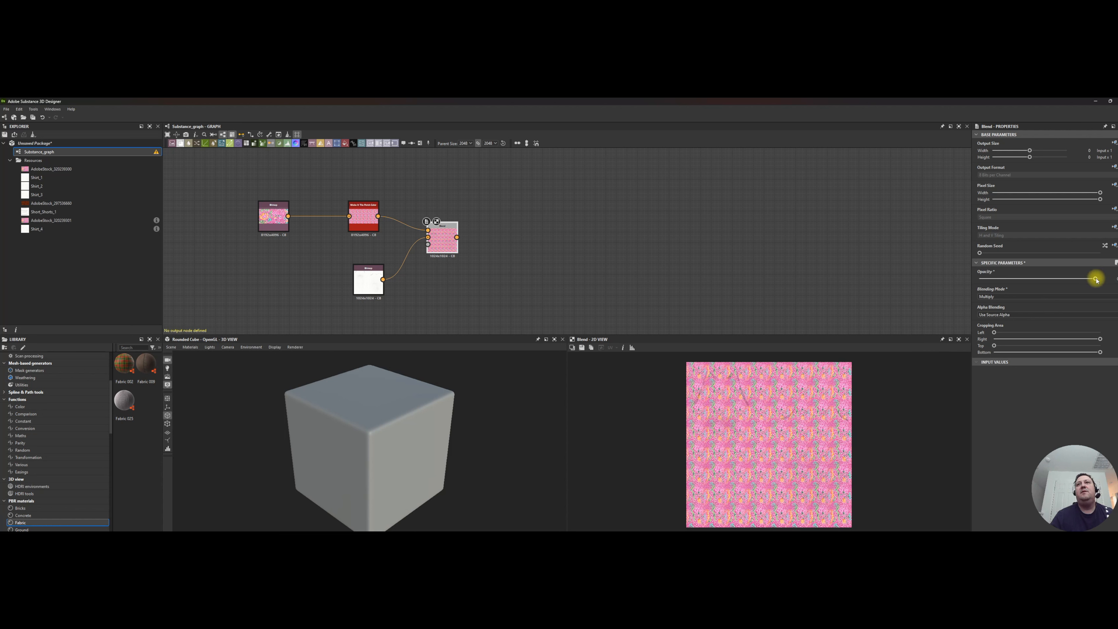
{"action": "scroll", "coordinate": [797, 468], "scroll_direction": "up", "scroll_amount": 2}
{"action": "scroll", "coordinate": [797, 468], "scroll_direction": "down", "scroll_amount": 1}
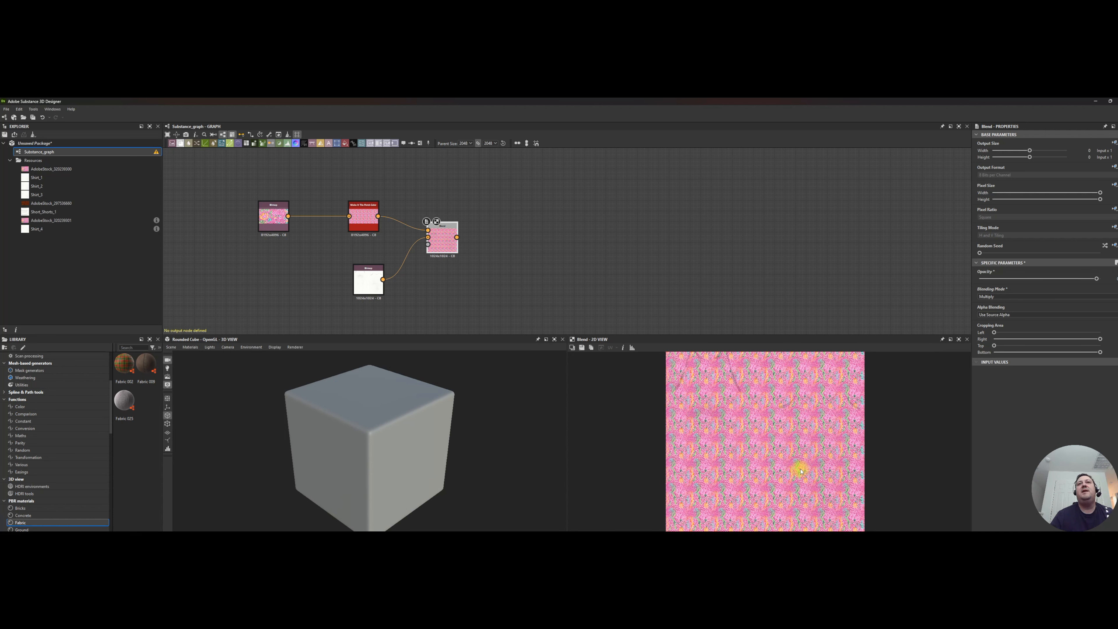
{"action": "scroll", "coordinate": [705, 411], "scroll_direction": "down", "scroll_amount": 1}
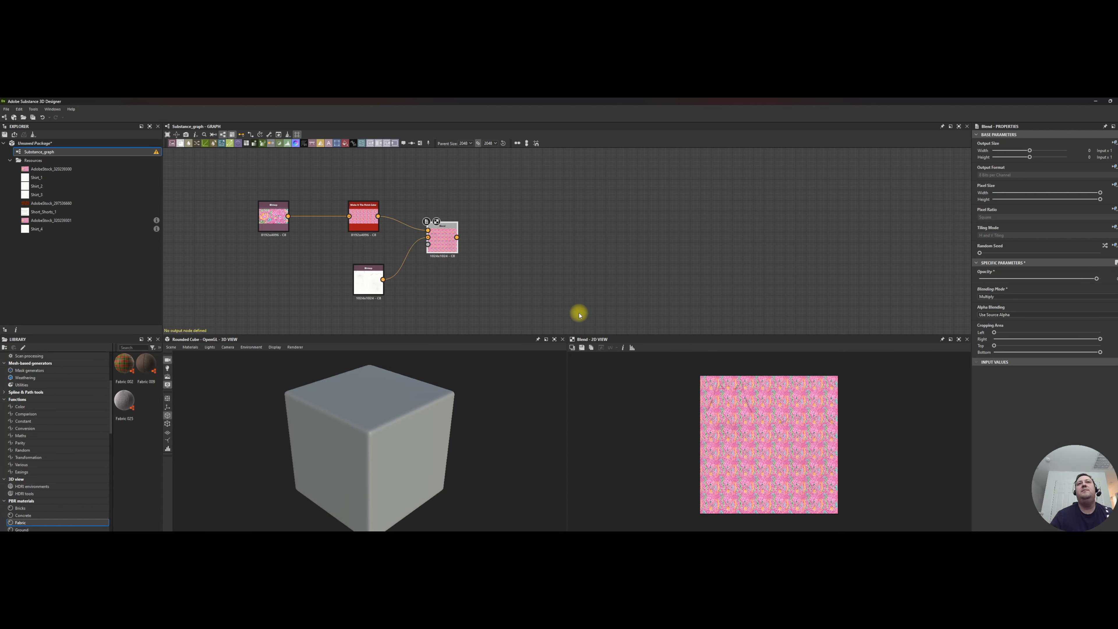
Save the blended pattern as a JPEG named "Pink Pattern 1 Shirt" in the Character Creator Tutorial folder
{"action": "left_click", "coordinate": [582, 347]}
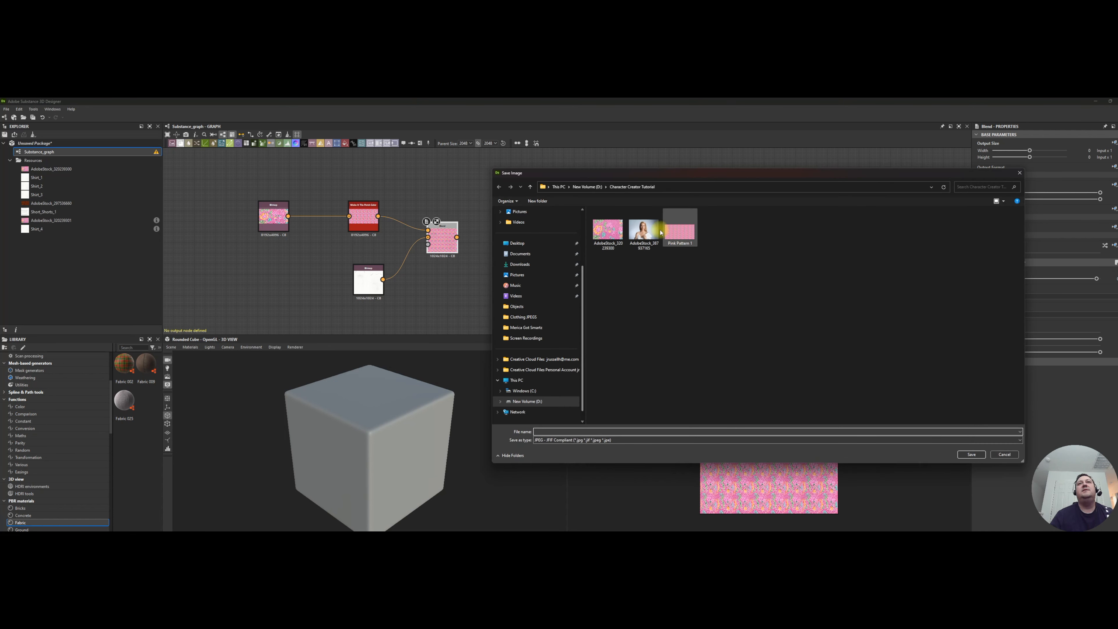
{"action": "left_click", "coordinate": [679, 232]}
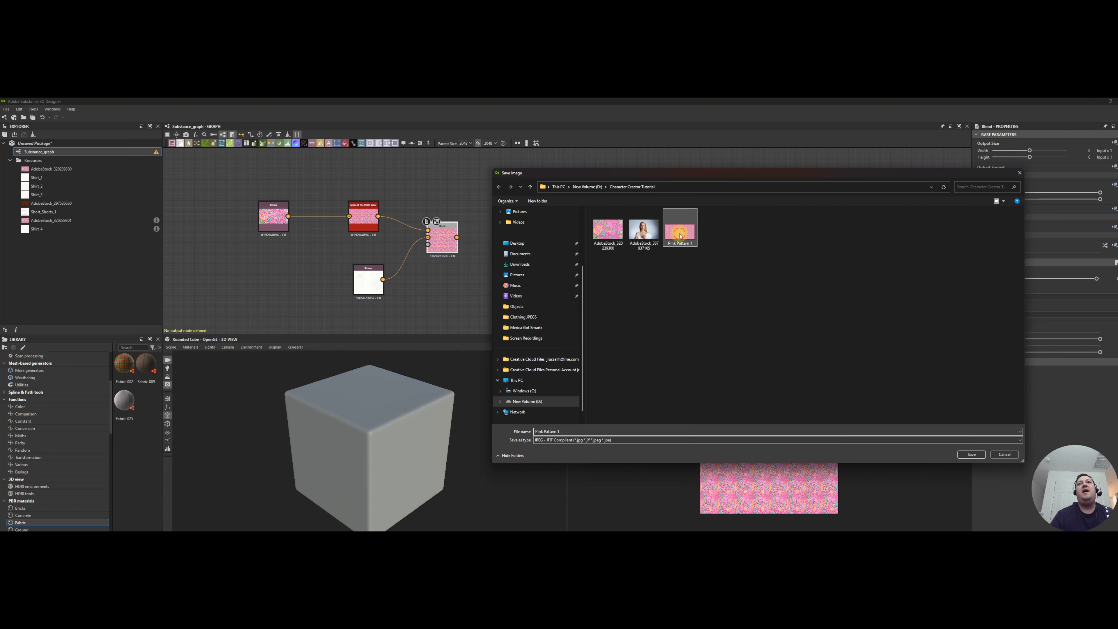
{"action": "triple_click", "coordinate": [581, 431]}
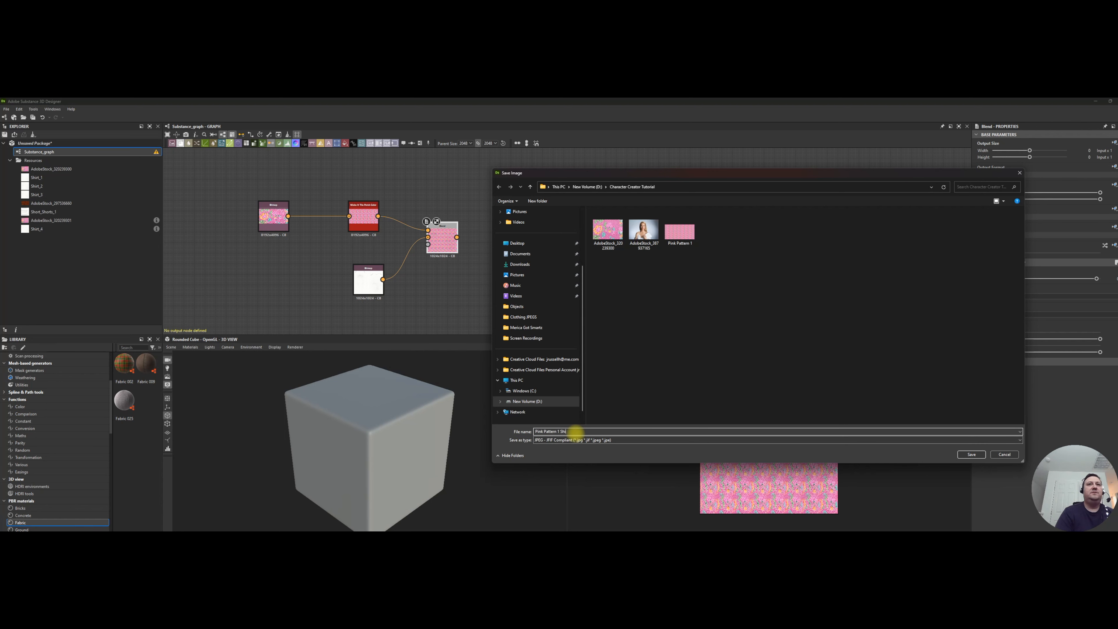
{"action": "left_click", "coordinate": [968, 454]}
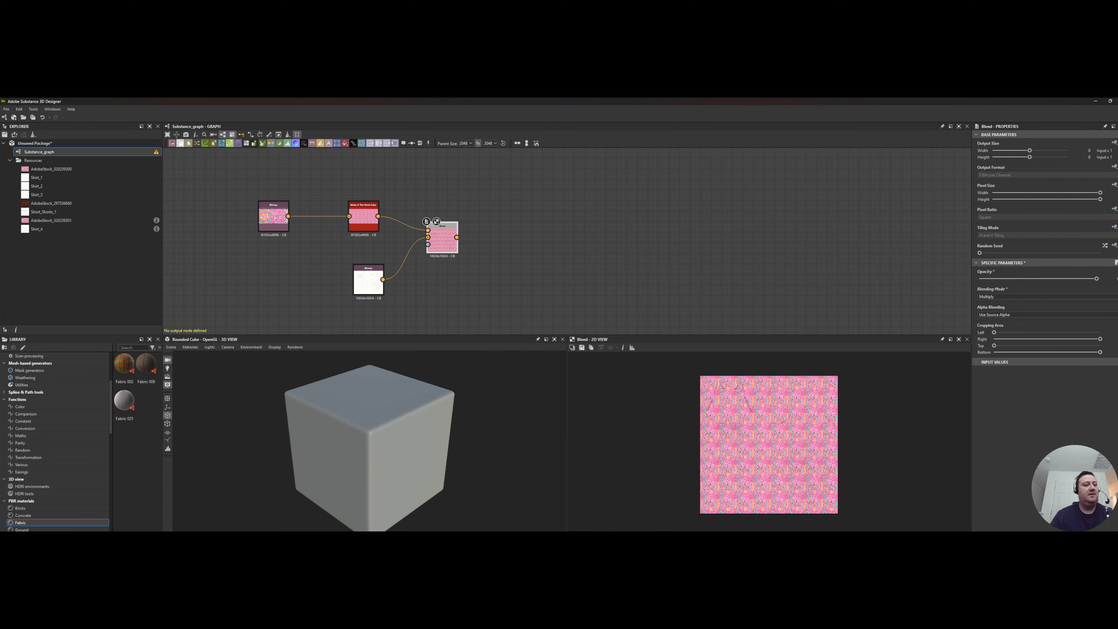
Switch to Character Creator and apply the Pink Pattern 1 image from the Character Creator Tutorial folder to the camisole's Base Color
{"action": "key", "text": "super"}
{"action": "mouse_move", "coordinate": [683, 531]}
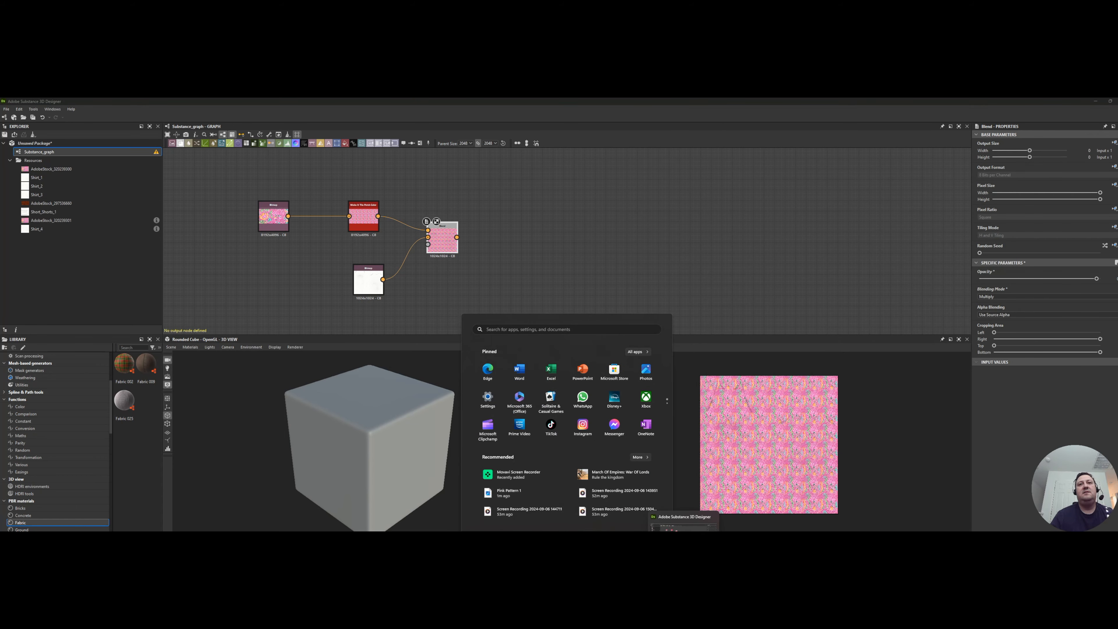
{"action": "key", "text": "alt+Tab"}
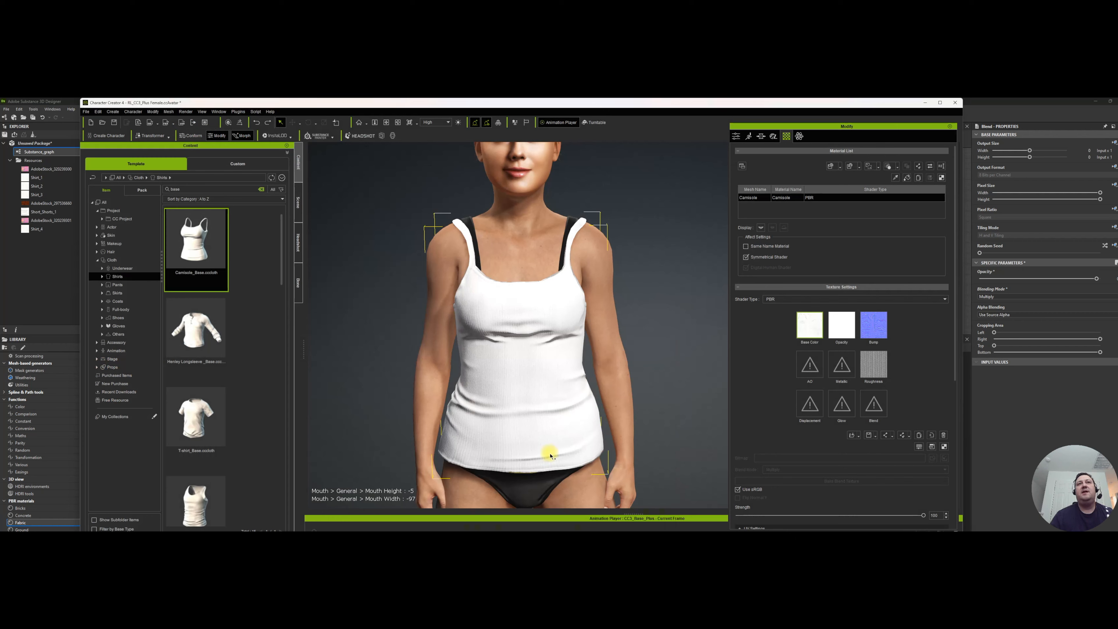
{"action": "key", "text": "super"}
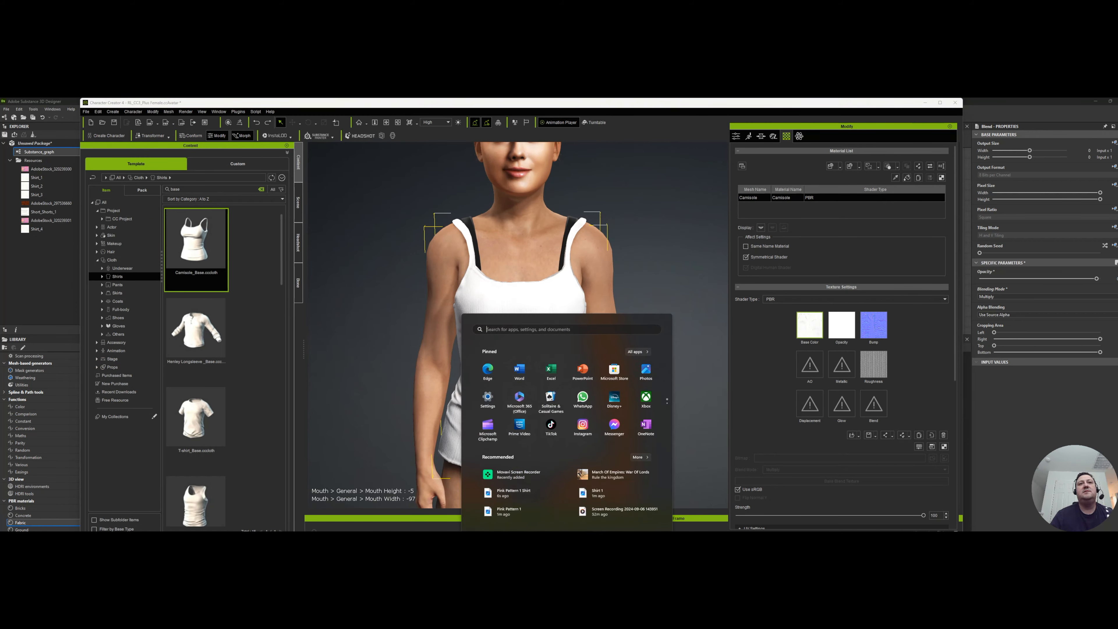
{"action": "left_click", "coordinate": [519, 530]}
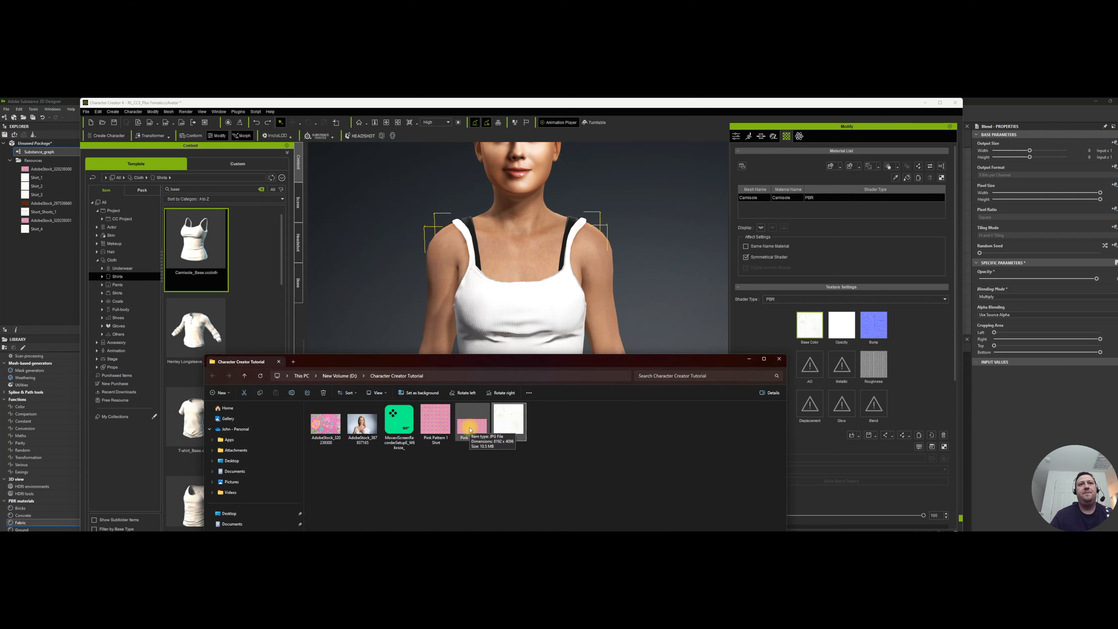
{"action": "left_click_drag", "start_coordinate": [470, 430], "coordinate": [803, 323]}
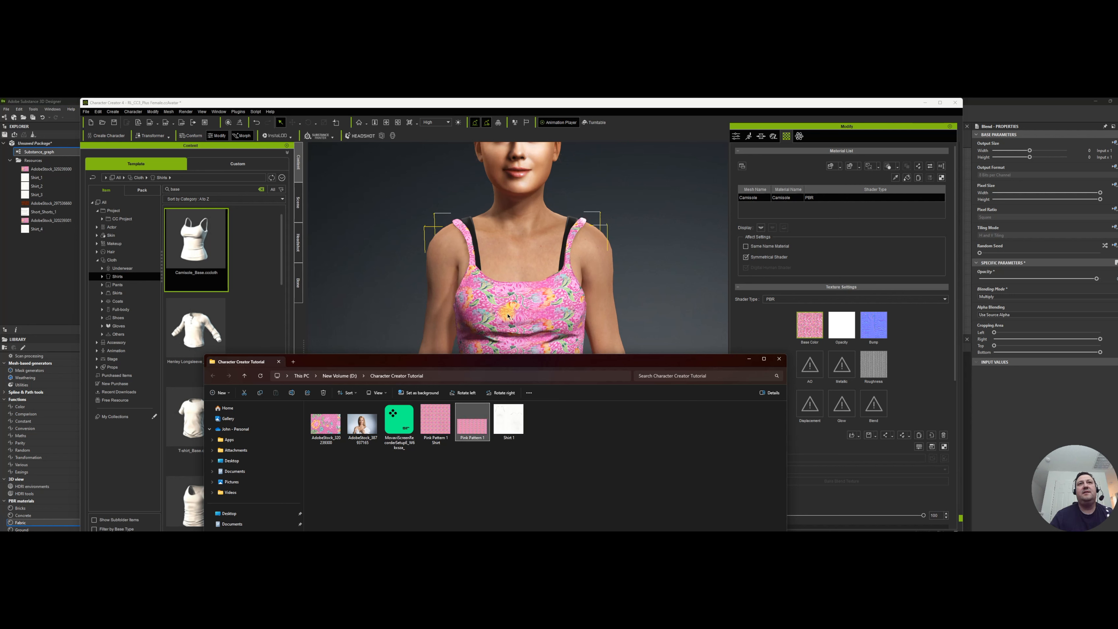
{"action": "scroll", "coordinate": [507, 316], "scroll_direction": "up", "scroll_amount": 2}
Replace the camisole's Base Color texture with the Pink Pattern 1 Shirt image and inspect the fabric on the character
{"action": "left_click_drag", "start_coordinate": [440, 426], "coordinate": [808, 327]}
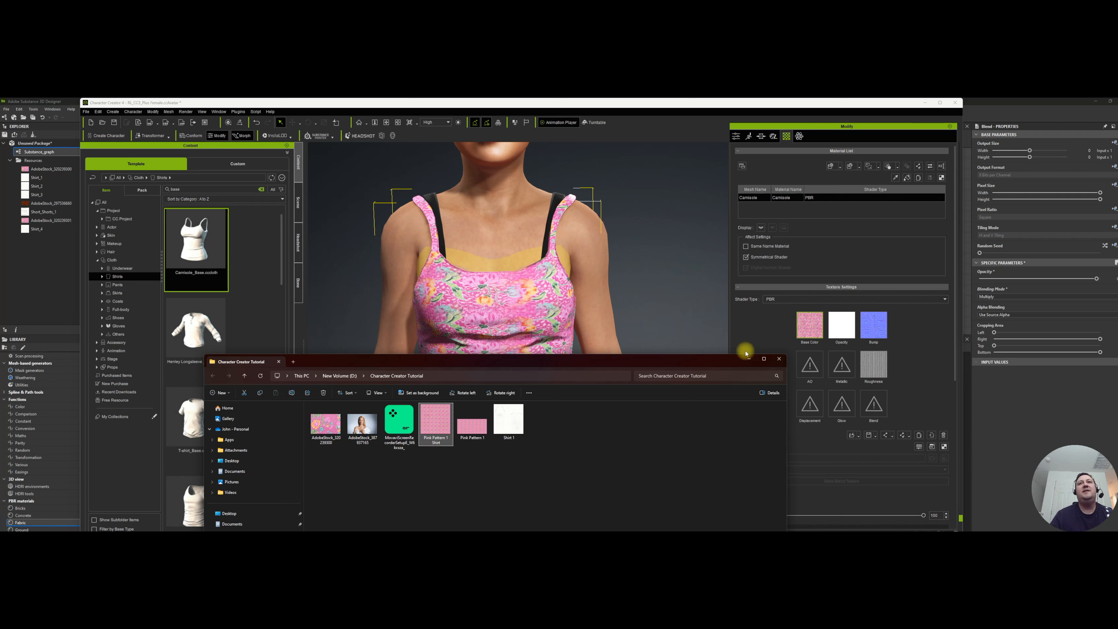
{"action": "left_click", "coordinate": [627, 351]}
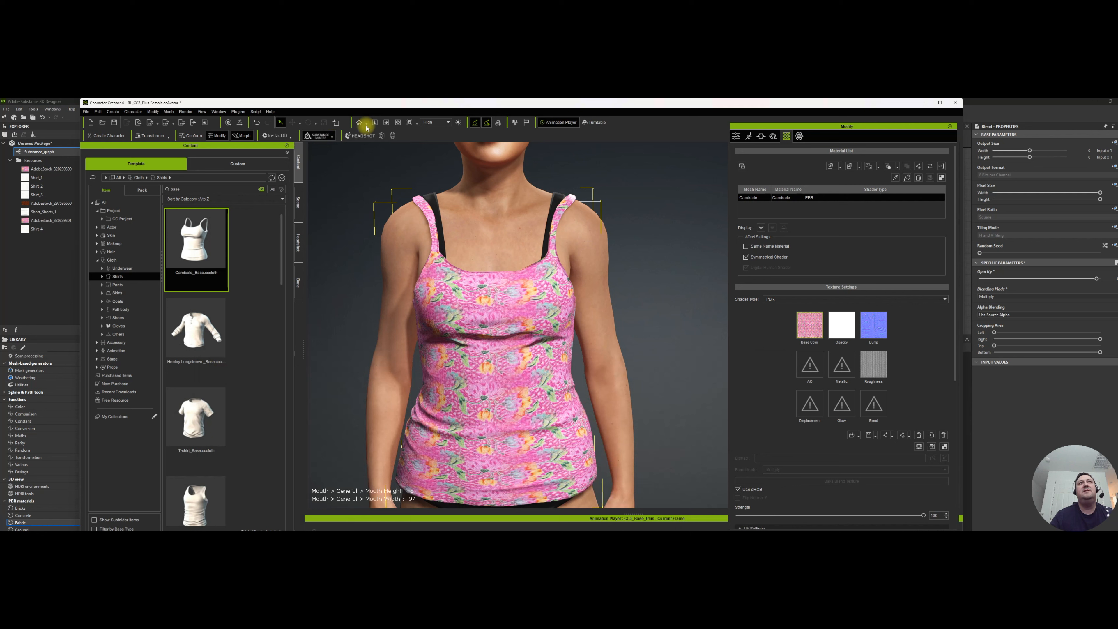
{"action": "left_click", "coordinate": [386, 121]}
{"action": "left_click_drag", "start_coordinate": [449, 318], "coordinate": [465, 364]}
{"action": "scroll", "coordinate": [465, 364], "scroll_direction": "up", "scroll_amount": 3}
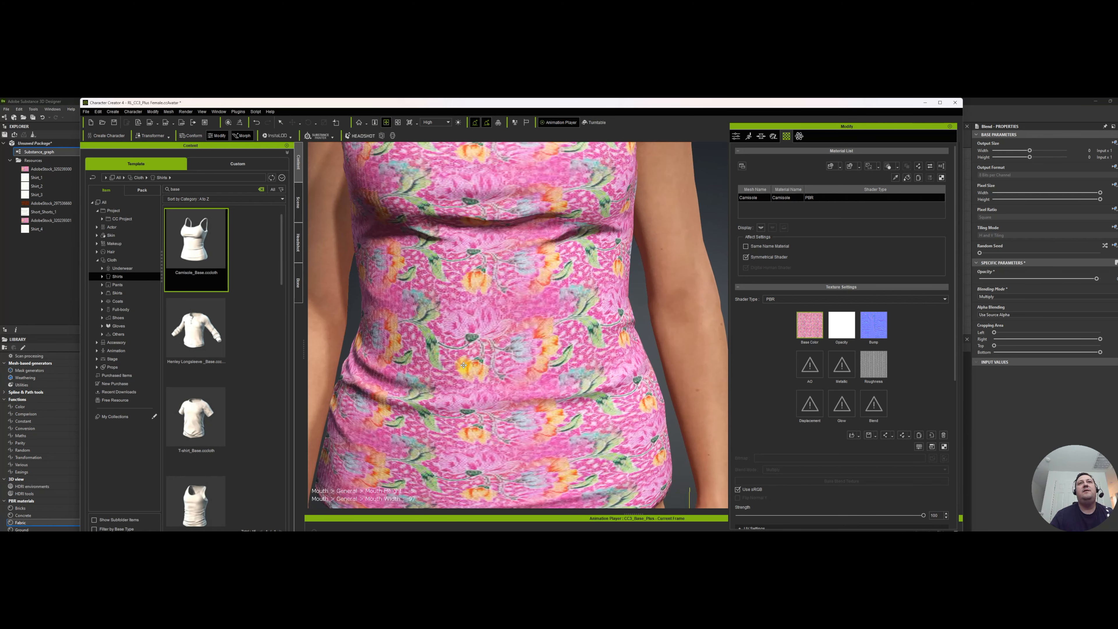
{"action": "scroll", "coordinate": [463, 364], "scroll_direction": "down", "scroll_amount": 5}
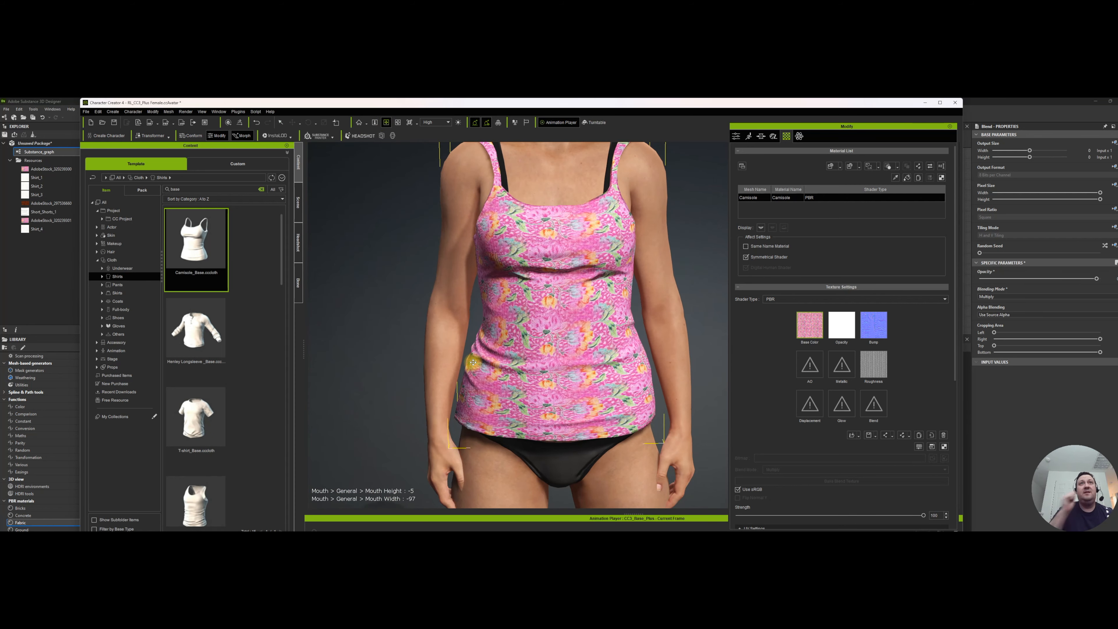
{"action": "left_click_drag", "start_coordinate": [473, 362], "coordinate": [474, 377]}
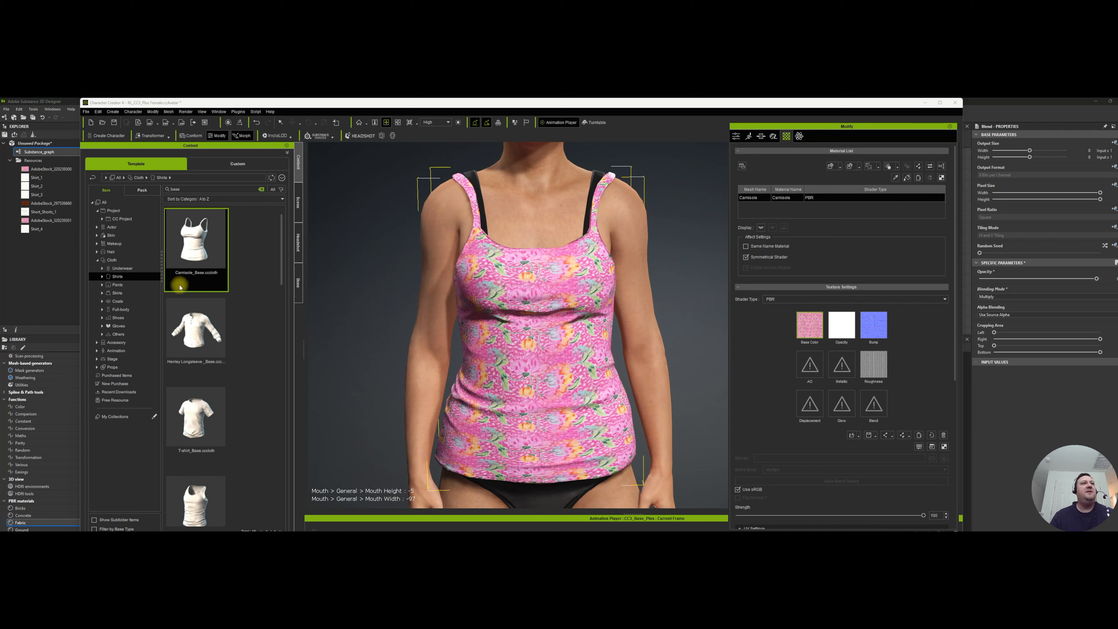
Add the Low-rise Shorts_Base garment from the Pants category to the character, using Fit Body Shape and accepting the skin weight transfer
{"action": "left_click", "coordinate": [127, 286]}
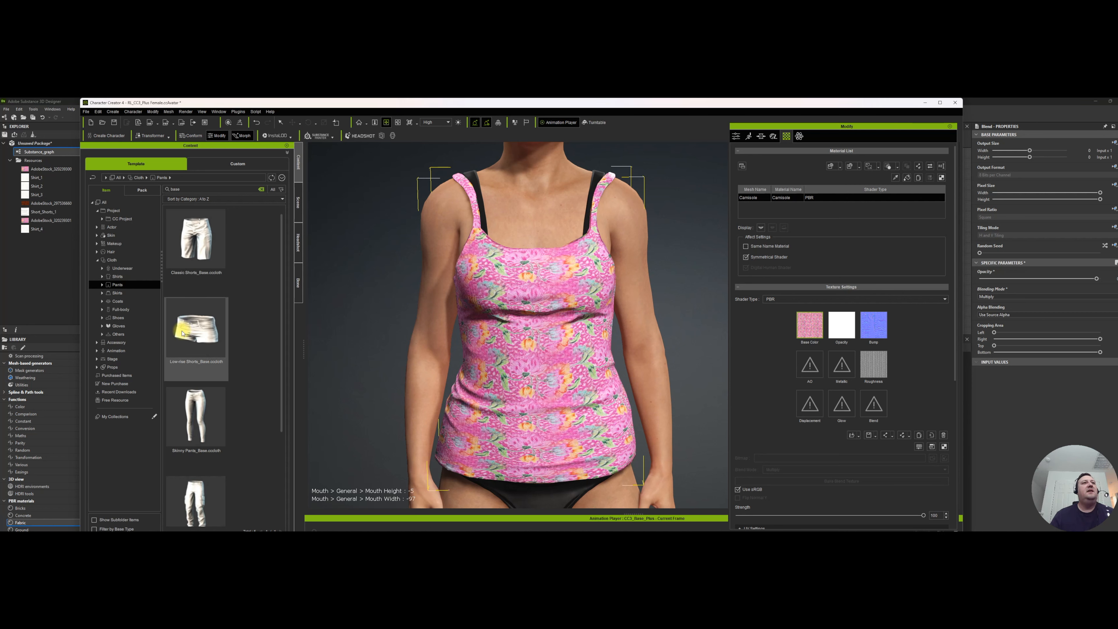
{"action": "scroll", "coordinate": [182, 333], "scroll_direction": "down", "scroll_amount": 1}
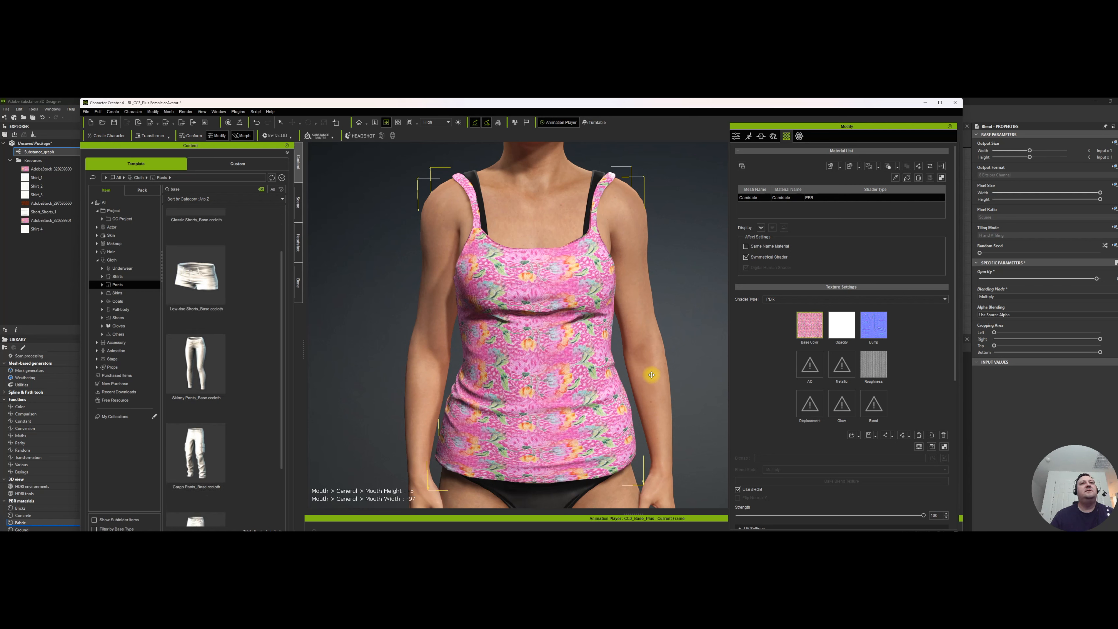
{"action": "scroll", "coordinate": [652, 375], "scroll_direction": "down", "scroll_amount": 4}
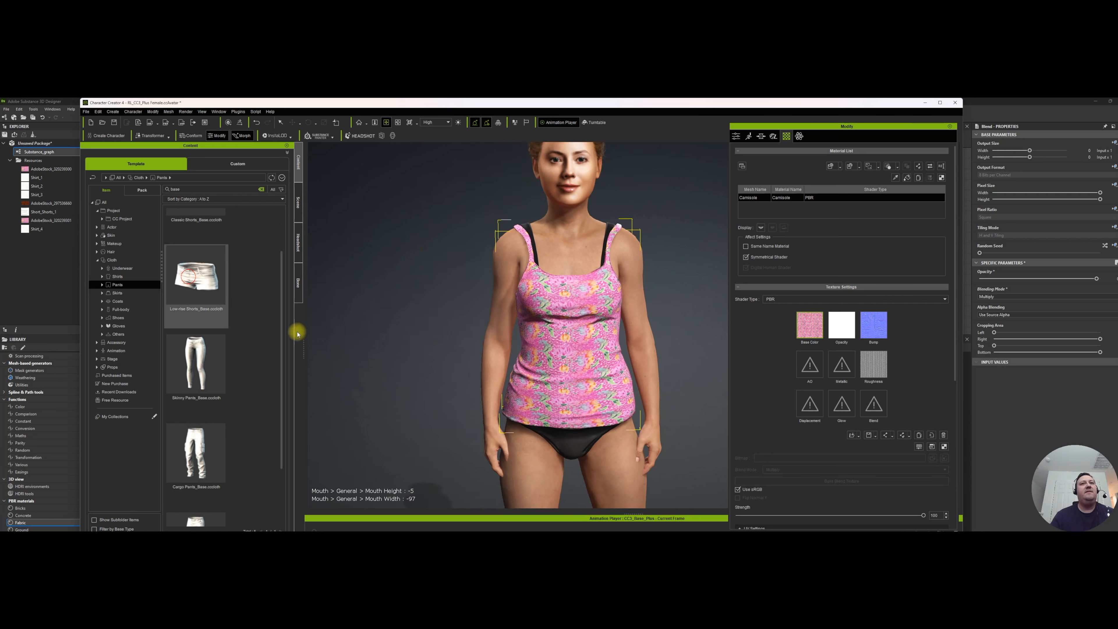
{"action": "left_click_drag", "start_coordinate": [296, 333], "coordinate": [531, 449]}
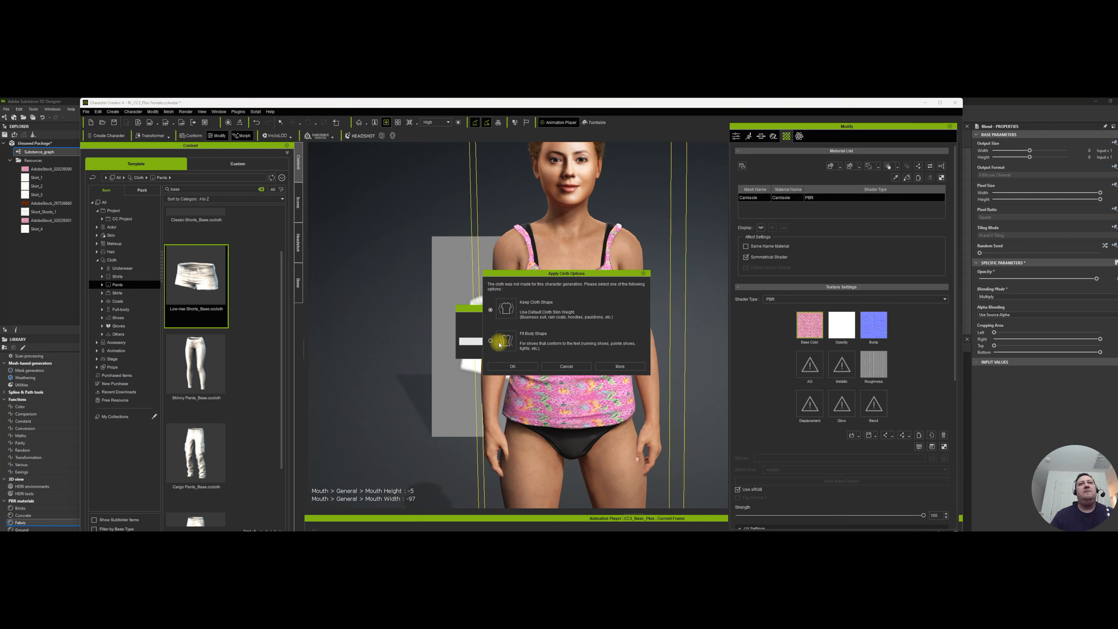
{"action": "left_click", "coordinate": [490, 341]}
{"action": "left_click", "coordinate": [510, 366]}
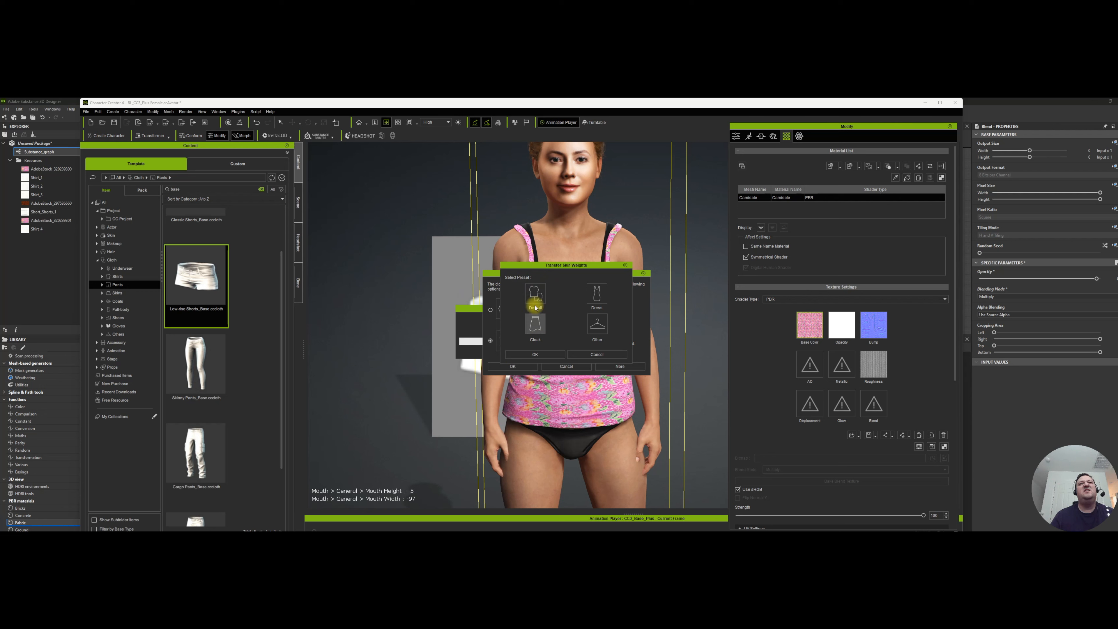
{"action": "left_click", "coordinate": [542, 356]}
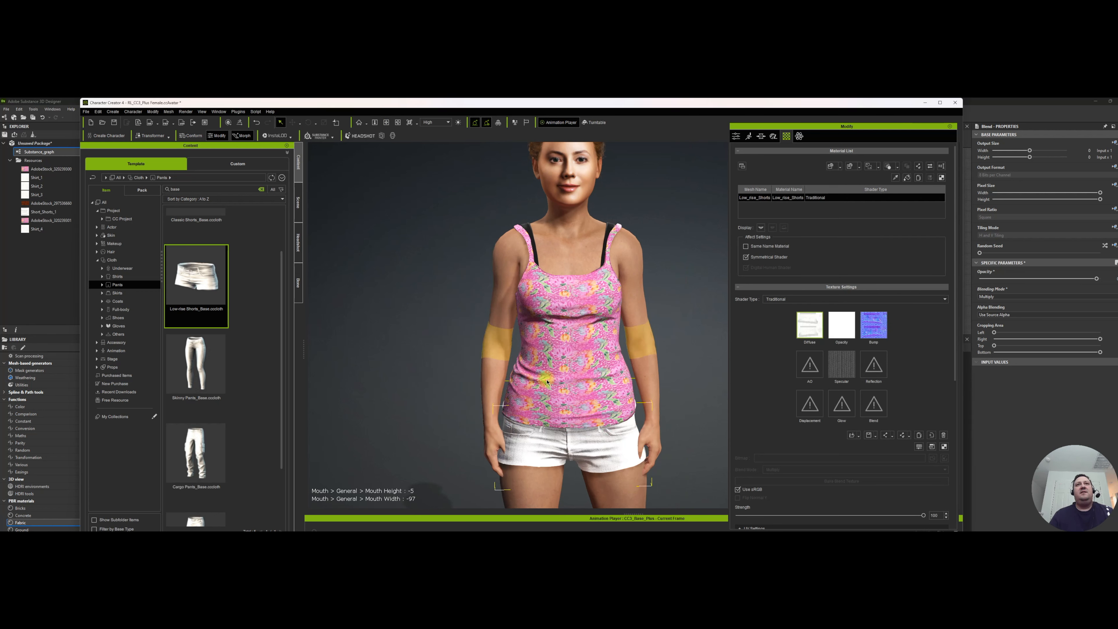
Set the low-rise shorts' shader type to PBR
{"action": "left_click", "coordinate": [387, 123]}
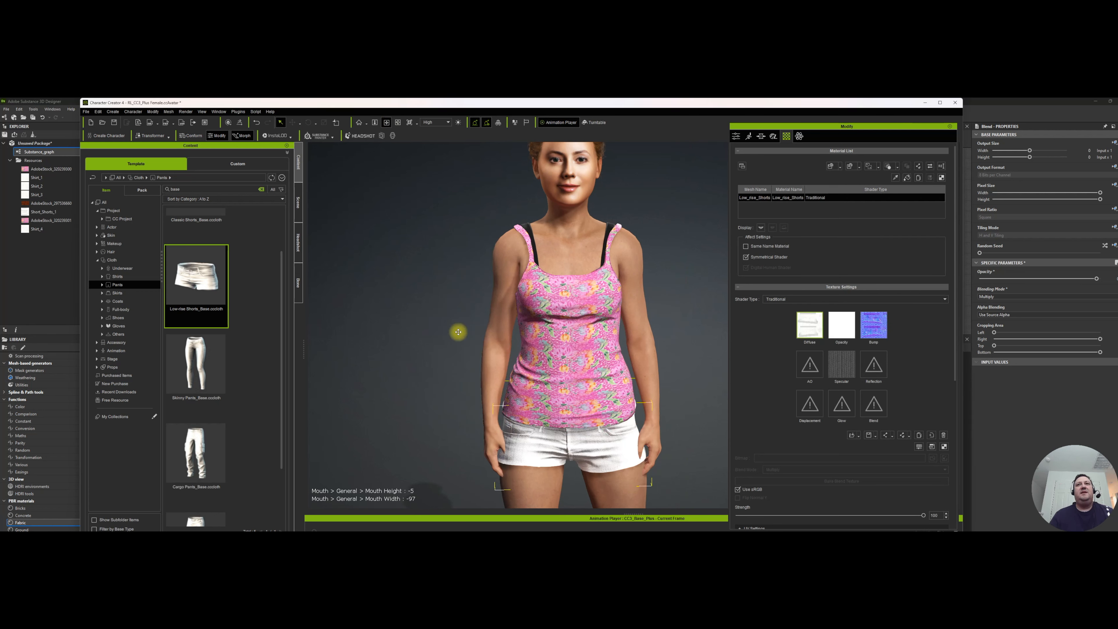
{"action": "left_click_drag", "start_coordinate": [448, 334], "coordinate": [427, 285]}
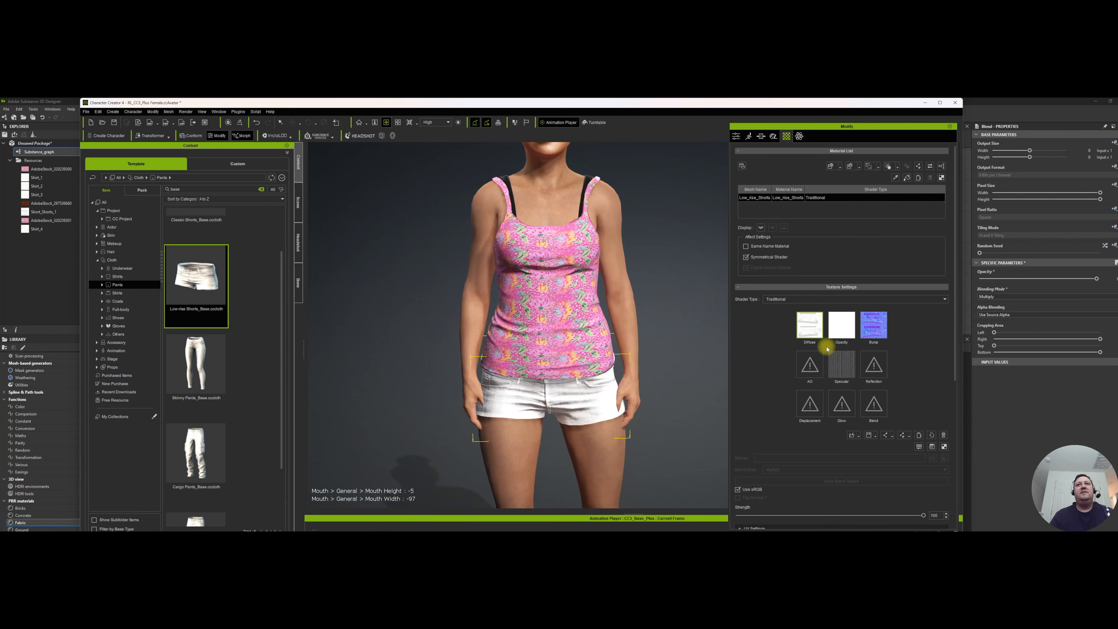
{"action": "left_click", "coordinate": [776, 299]}
{"action": "left_click", "coordinate": [777, 310]}
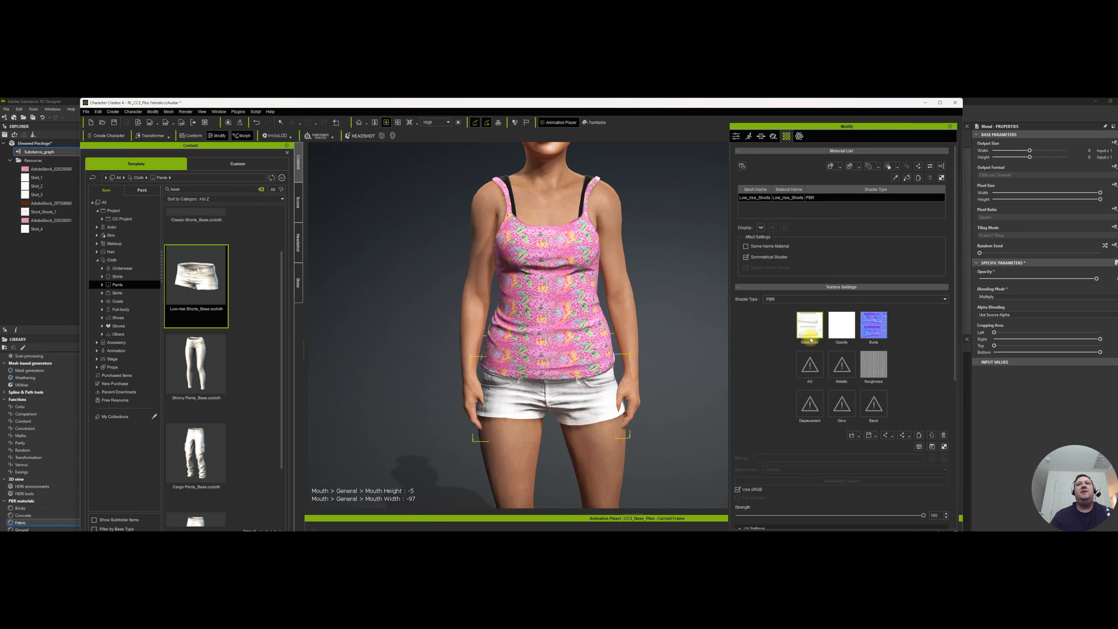
Save the shorts' Base Color texture as a PNG named "Short Shorts" in the Character Creator Tutorial folder
{"action": "right_click", "coordinate": [811, 323]}
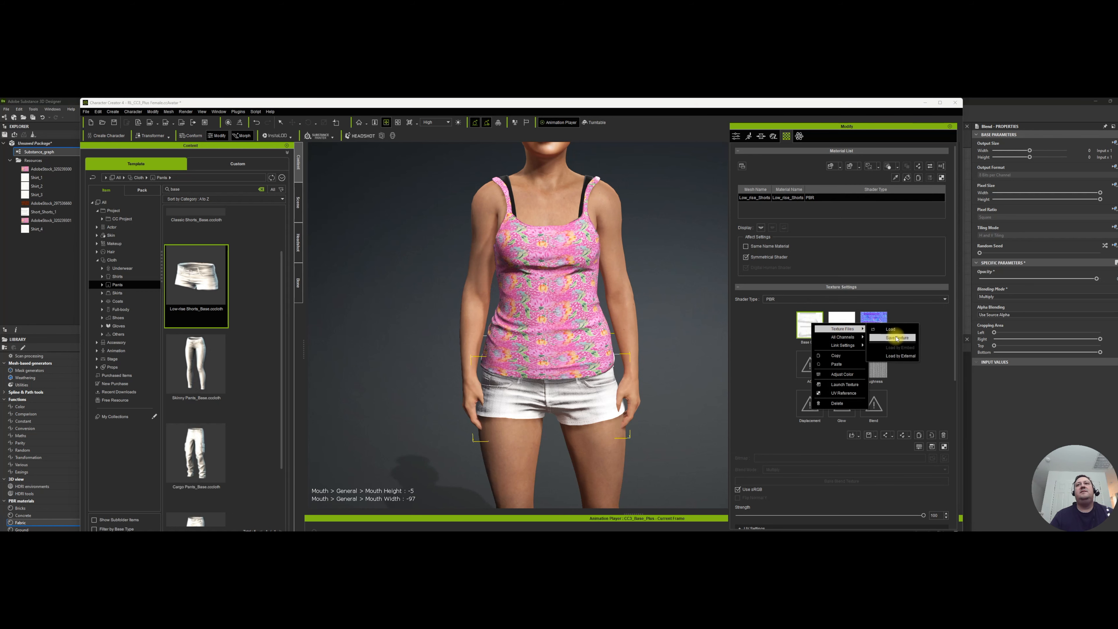
{"action": "left_click", "coordinate": [896, 338]}
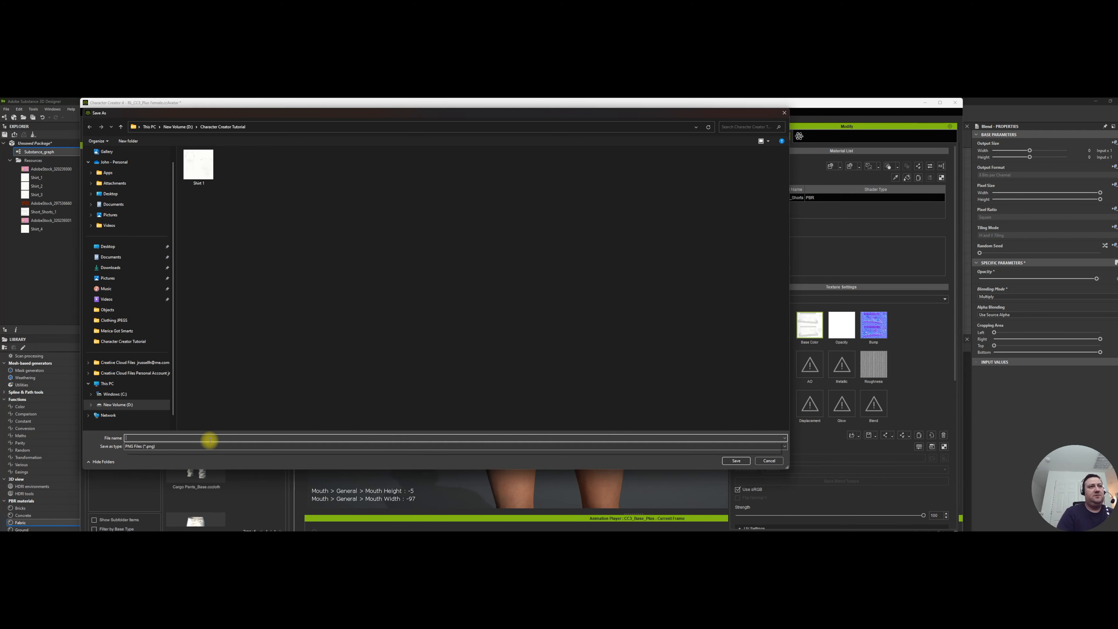
{"action": "type", "text": "Short Shorts"}
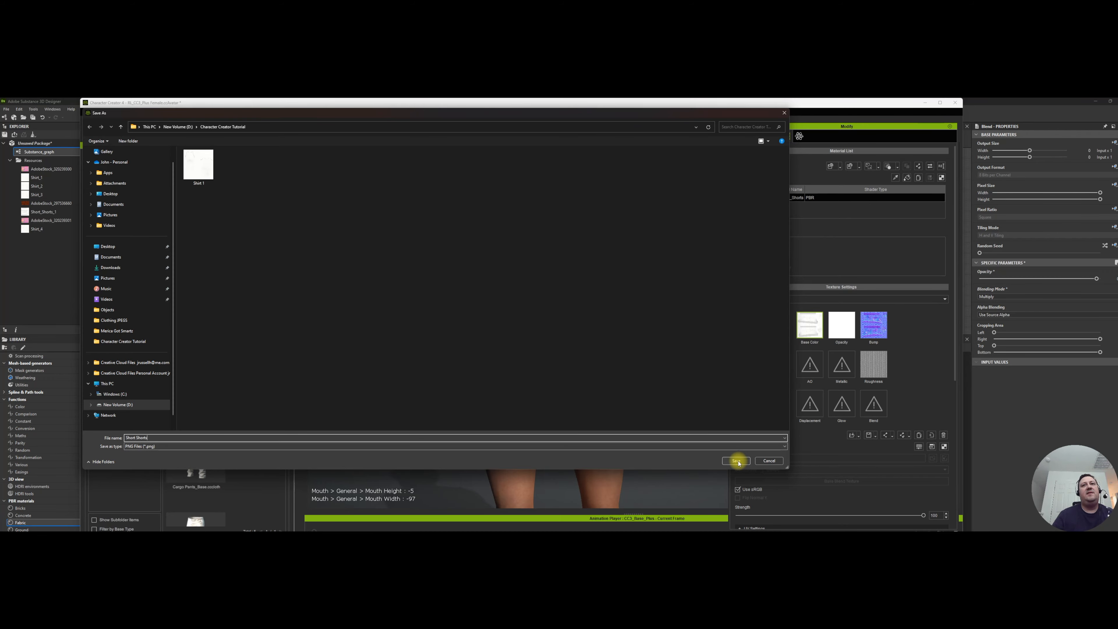
{"action": "left_click", "coordinate": [736, 461]}
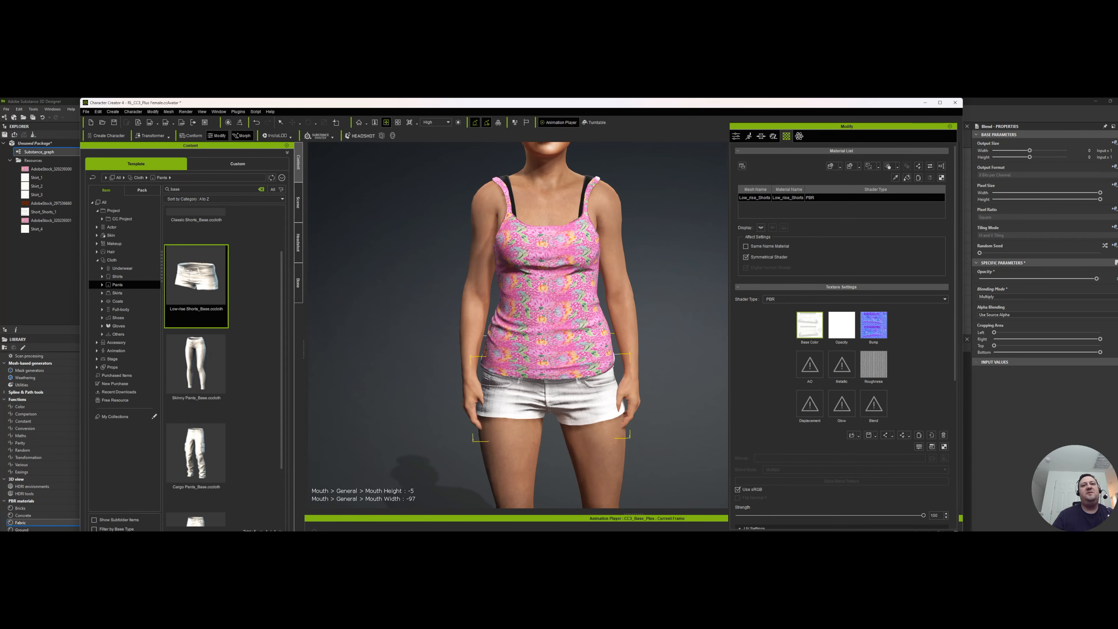
Switch to Substance 3D Designer and delete all nodes from the graph
{"action": "key", "text": "alt+Tab"}
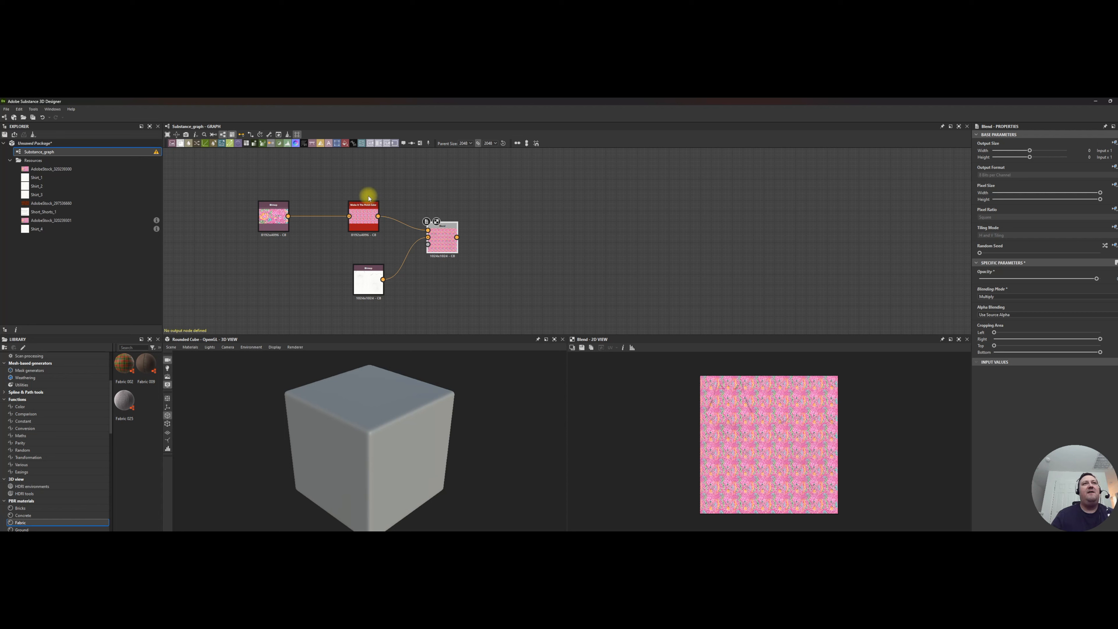
{"action": "left_click_drag", "start_coordinate": [543, 190], "coordinate": [286, 297]}
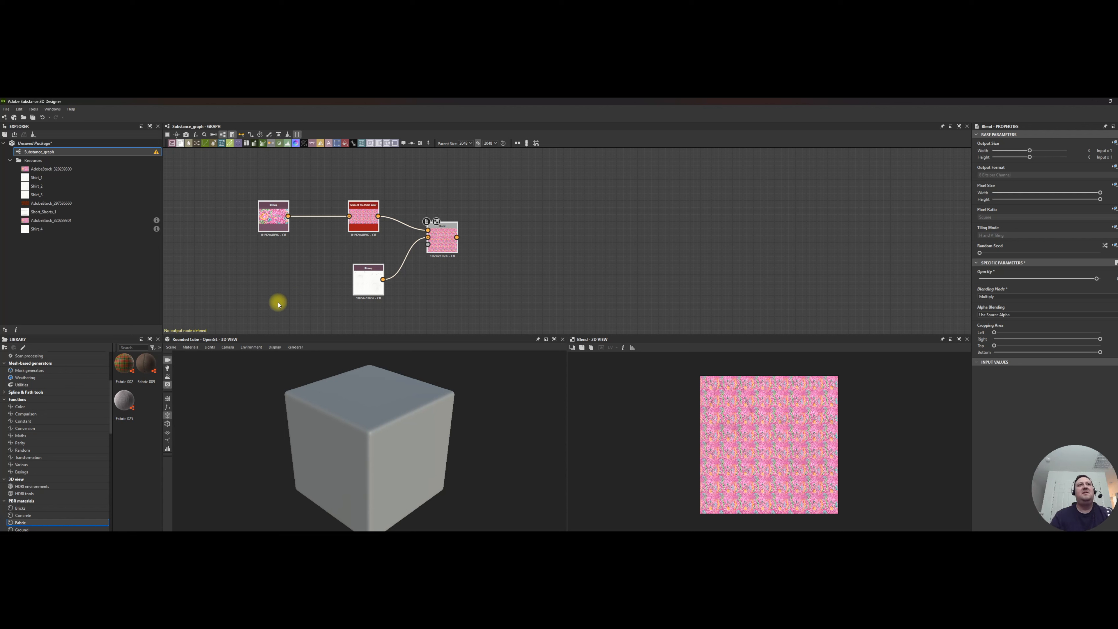
{"action": "key", "text": "Delete"}
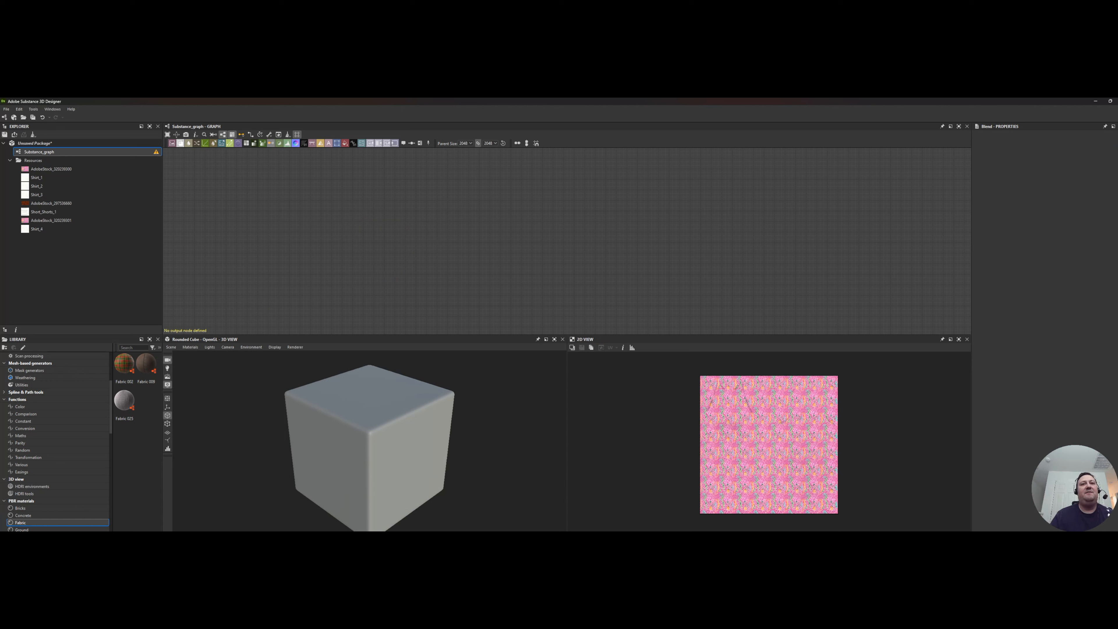
Import the Short Shorts image from the Character Creator Tutorial folder into the empty graph as a bitmap node
{"action": "key", "text": "alt+Tab"}
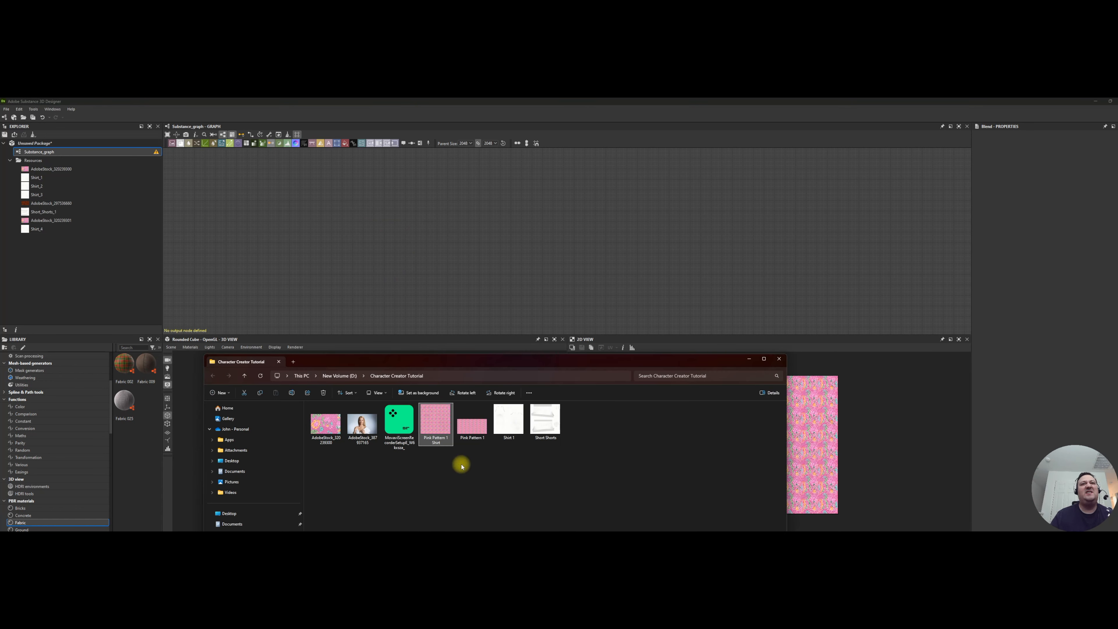
{"action": "left_click_drag", "start_coordinate": [544, 421], "coordinate": [309, 302]}
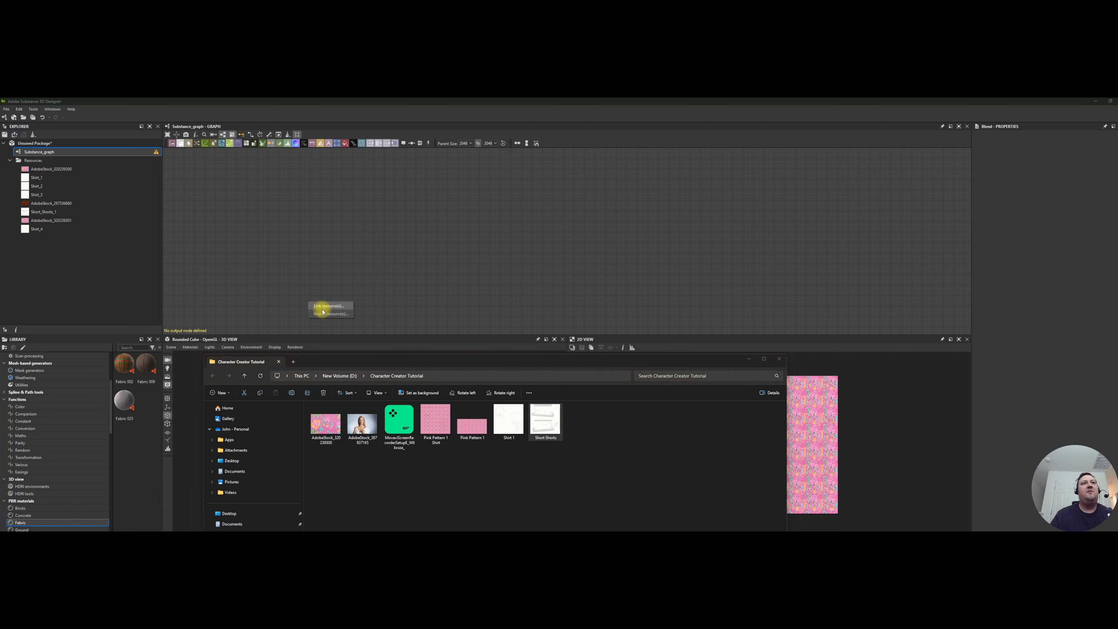
{"action": "left_click", "coordinate": [326, 314]}
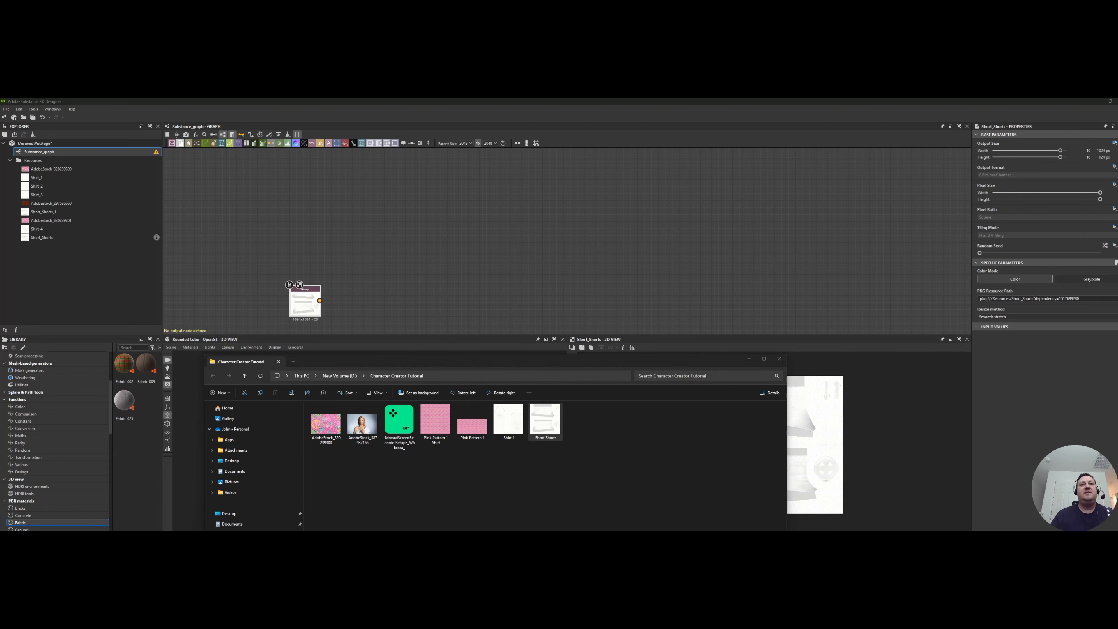
Switch to Adobe Stock in the browser and search the free images for "Corduroy Pants"
{"action": "key", "text": "alt+Tab"}
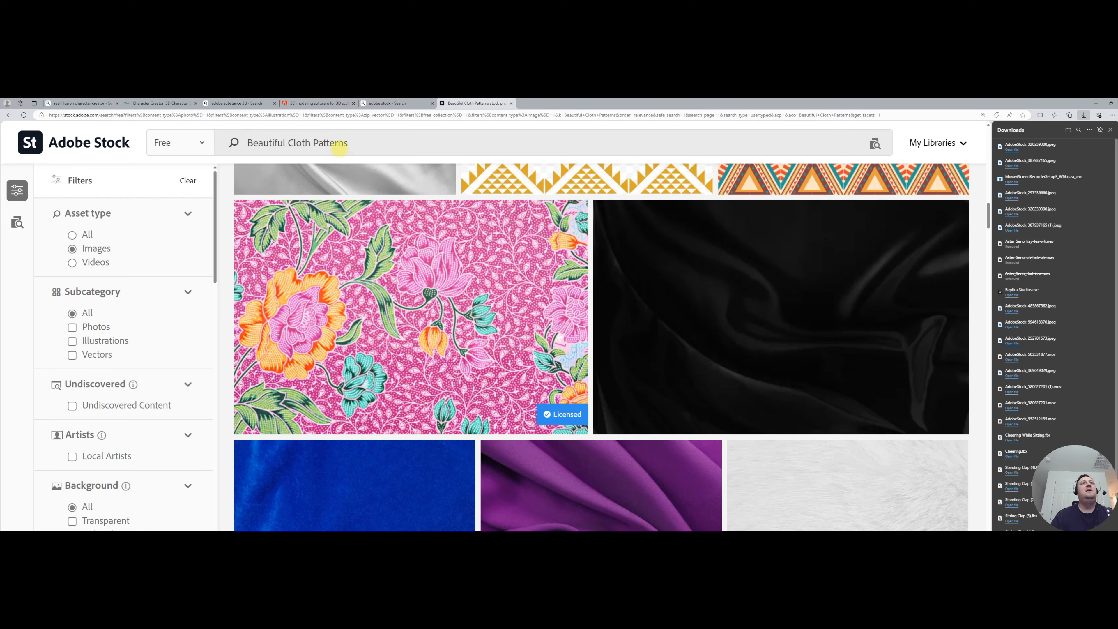
{"action": "left_click_drag", "start_coordinate": [356, 145], "coordinate": [224, 134]}
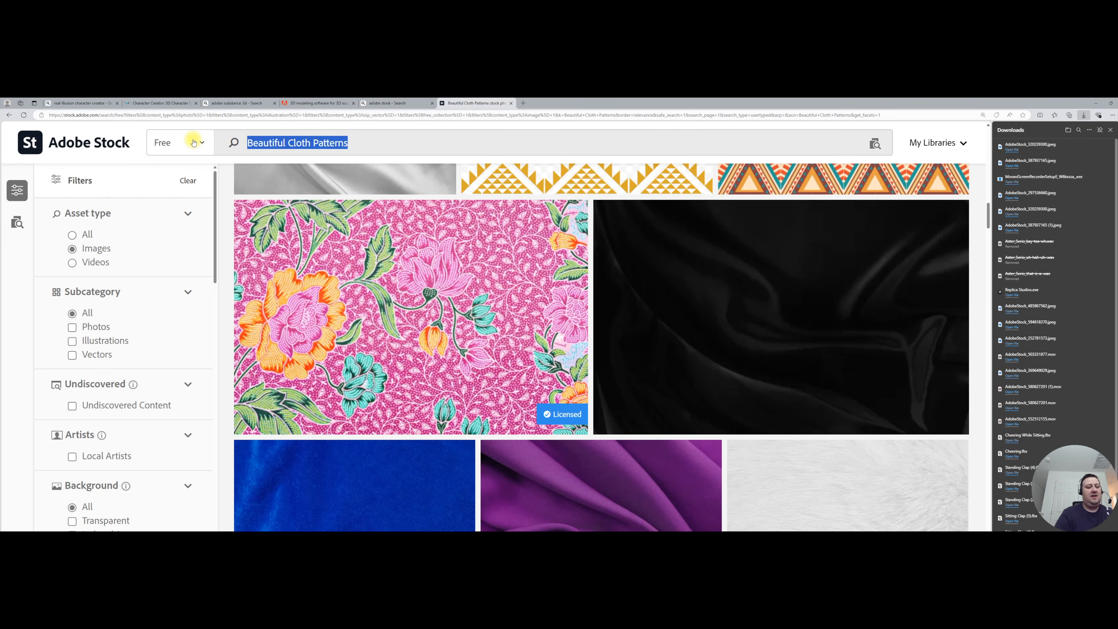
{"action": "type", "text": "Chor"}
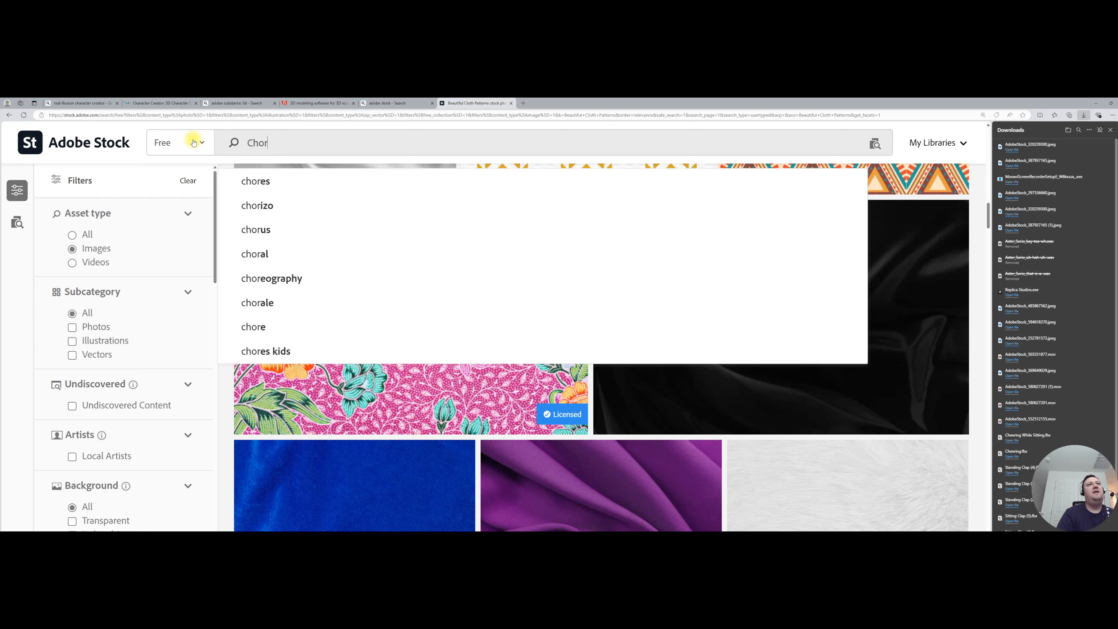
{"action": "type", "text": "duroy"}
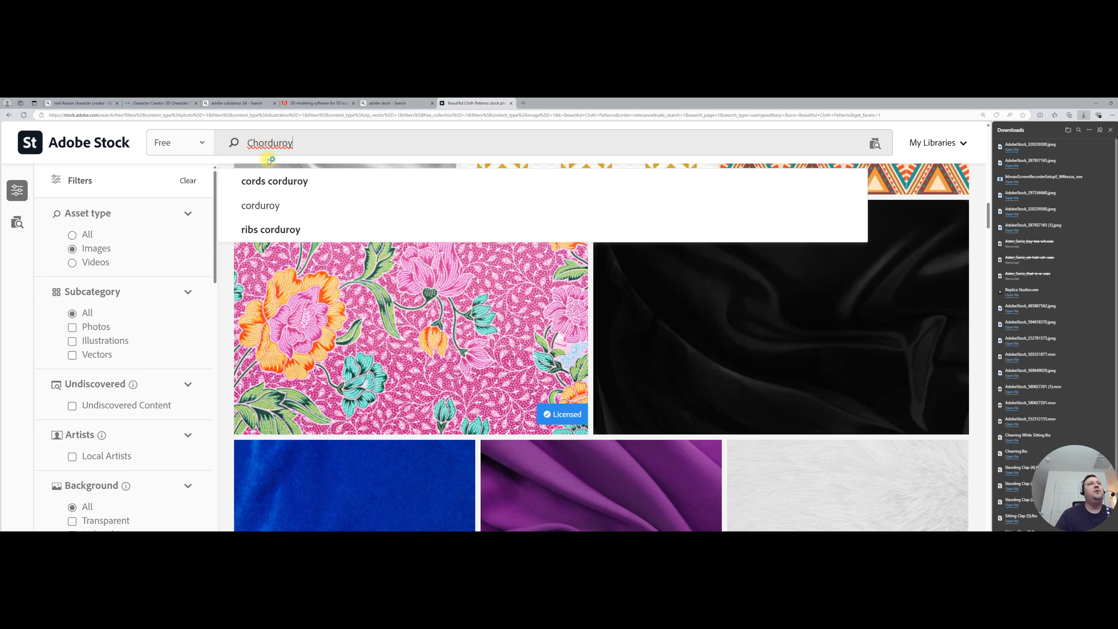
{"action": "left_click", "coordinate": [257, 143]}
{"action": "key", "text": "BackSpace"}
{"action": "left_click", "coordinate": [303, 144]}
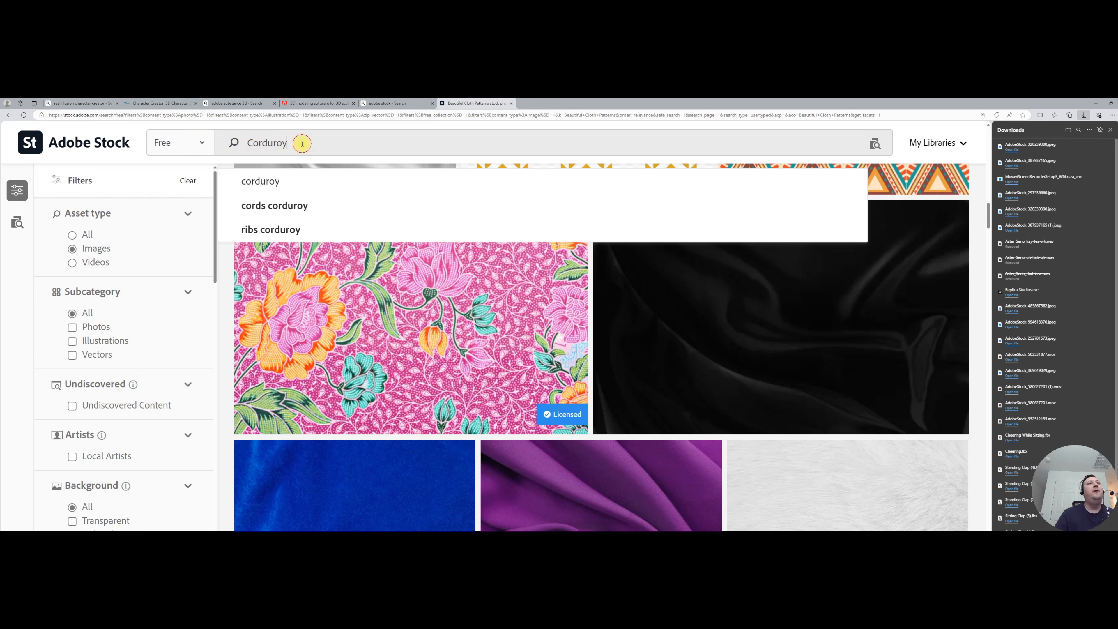
{"action": "type", "text": "Pasnt"}
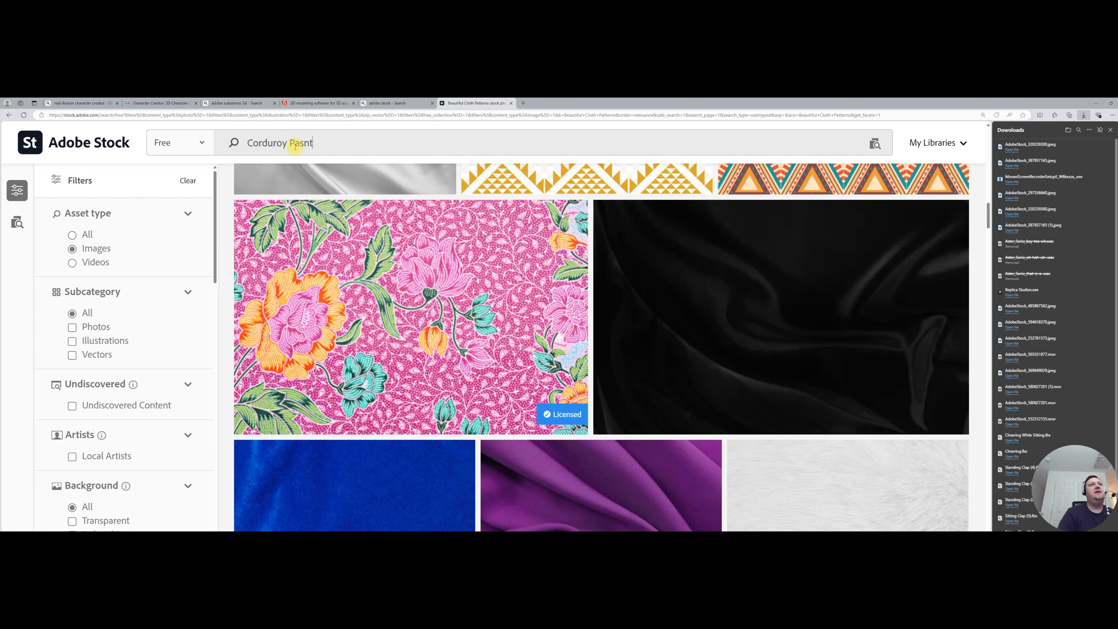
{"action": "key", "text": "Return"}
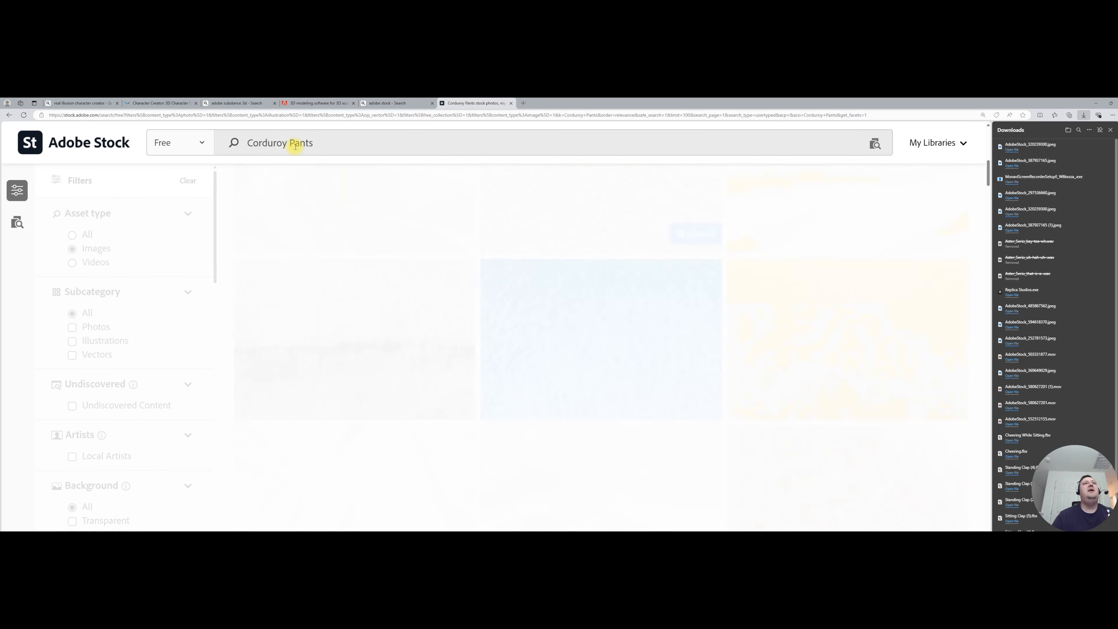
Download the licensed brown fabric texture from the results and show the file in its folder
{"action": "scroll", "coordinate": [739, 299], "scroll_direction": "down", "scroll_amount": 3}
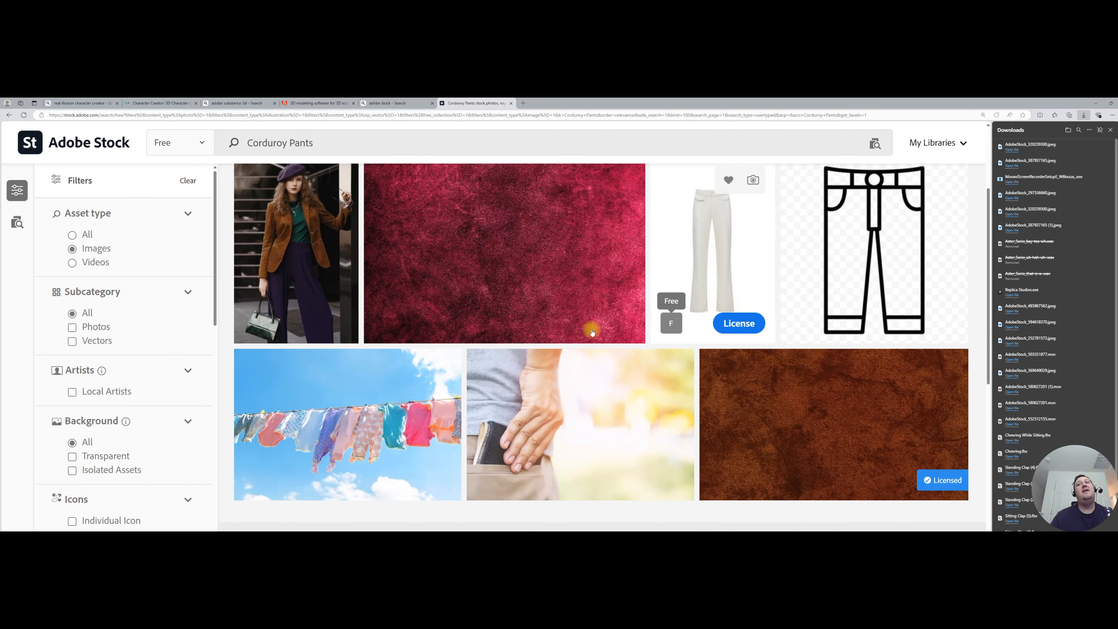
{"action": "scroll", "coordinate": [308, 352], "scroll_direction": "down", "scroll_amount": 2}
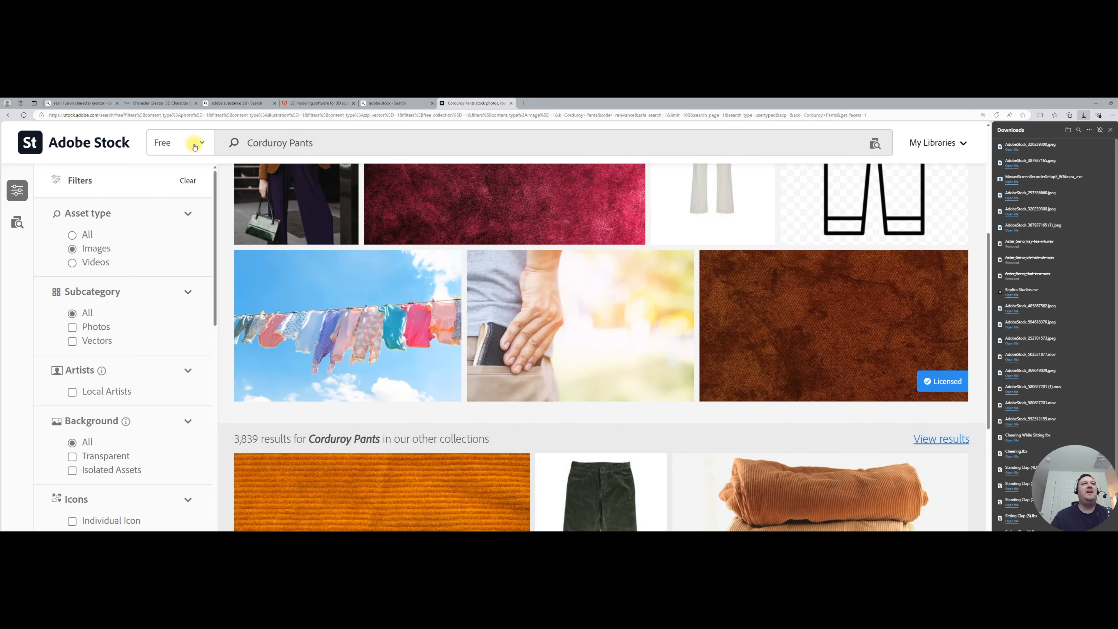
{"action": "mouse_move", "coordinate": [794, 361]}
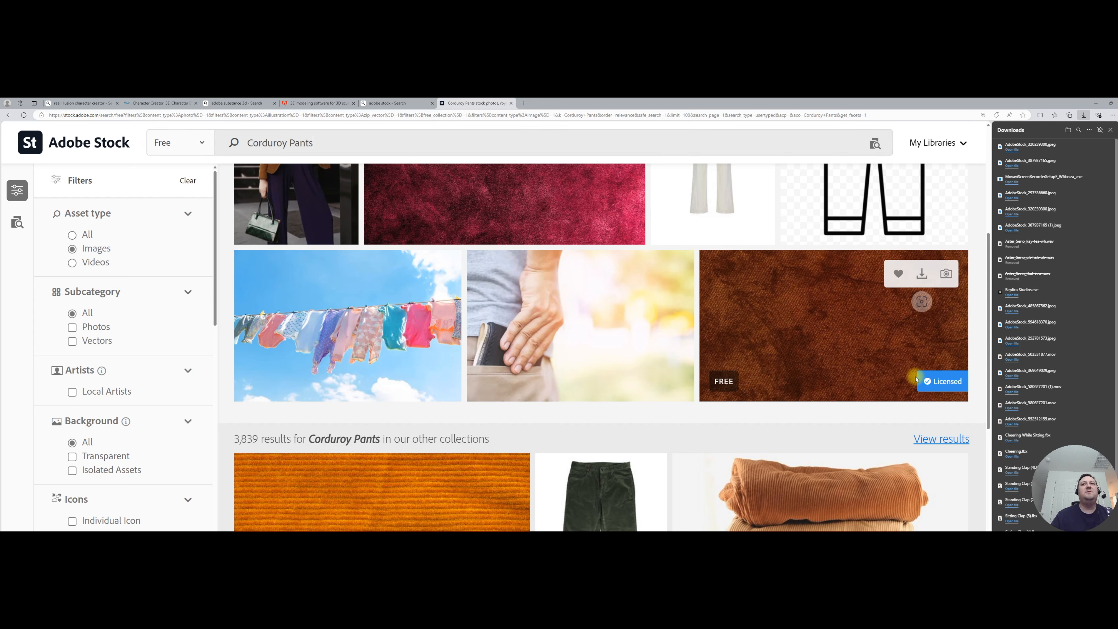
{"action": "left_click", "coordinate": [923, 274]}
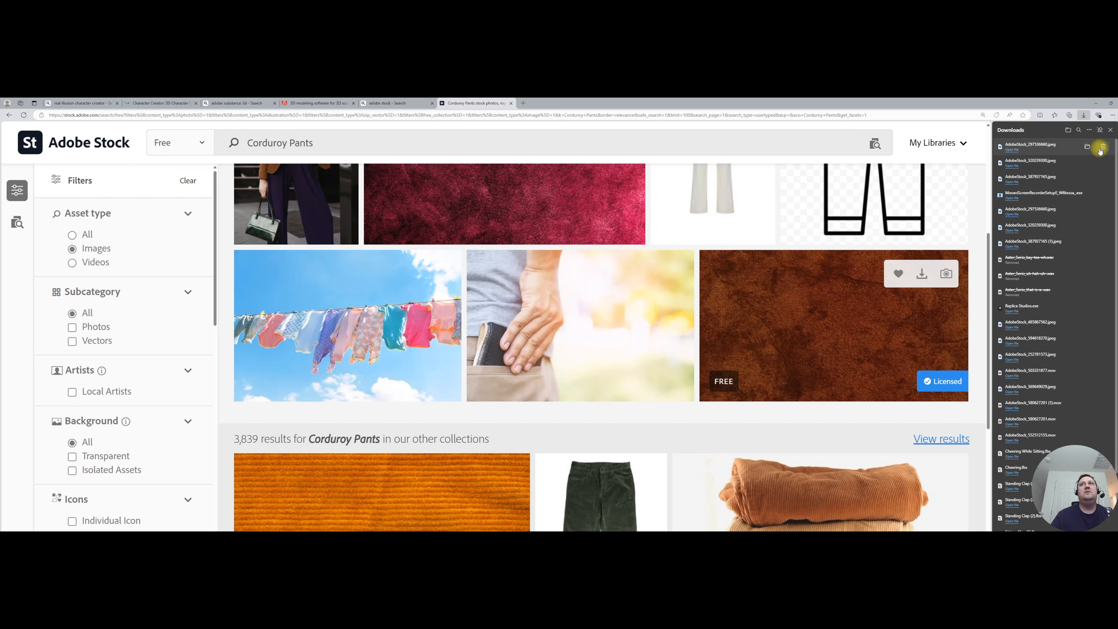
{"action": "left_click", "coordinate": [1089, 147]}
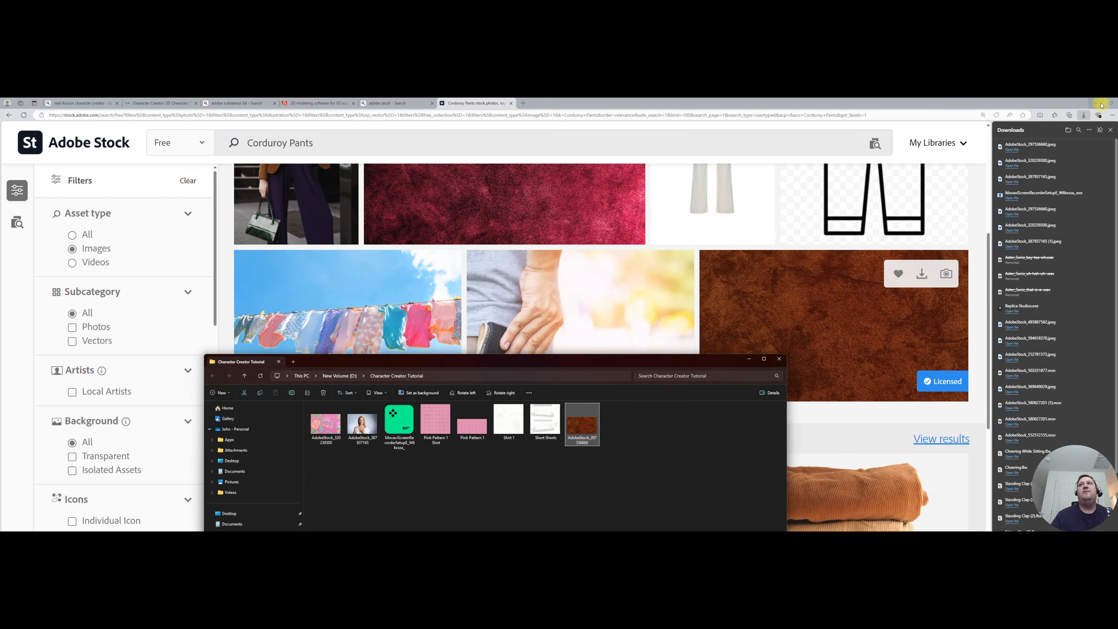
Return to Substance 3D Designer and import the downloaded brown fabric image as a bitmap node above the shorts bitmap
{"action": "left_click", "coordinate": [1101, 104]}
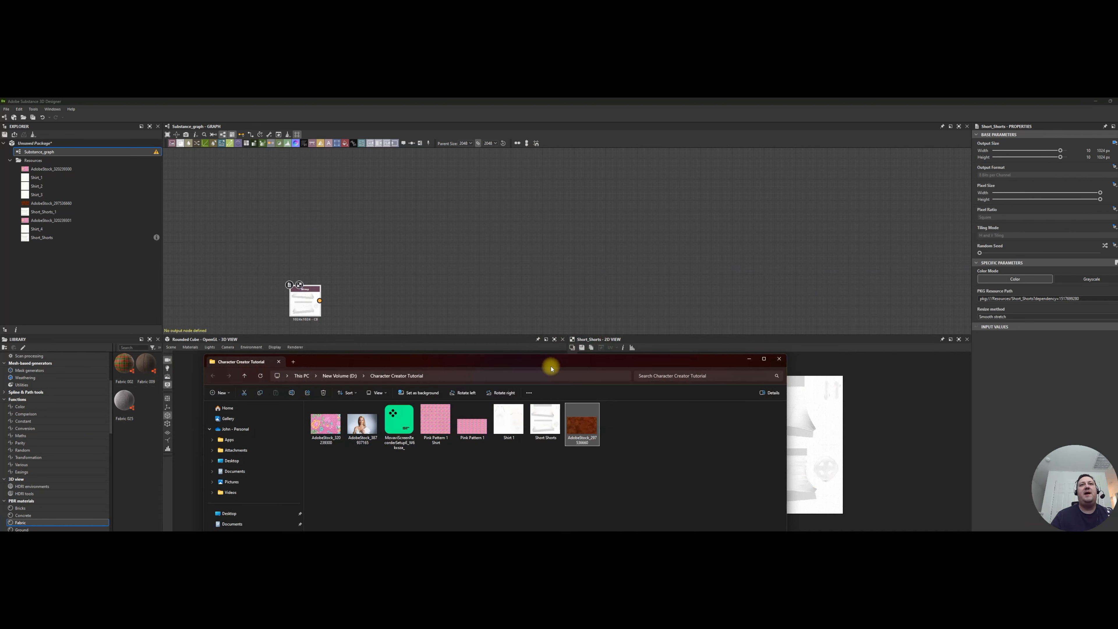
{"action": "left_click_drag", "start_coordinate": [551, 368], "coordinate": [474, 372]}
{"action": "left_click_drag", "start_coordinate": [504, 428], "coordinate": [299, 222]}
{"action": "left_click", "coordinate": [328, 236]}
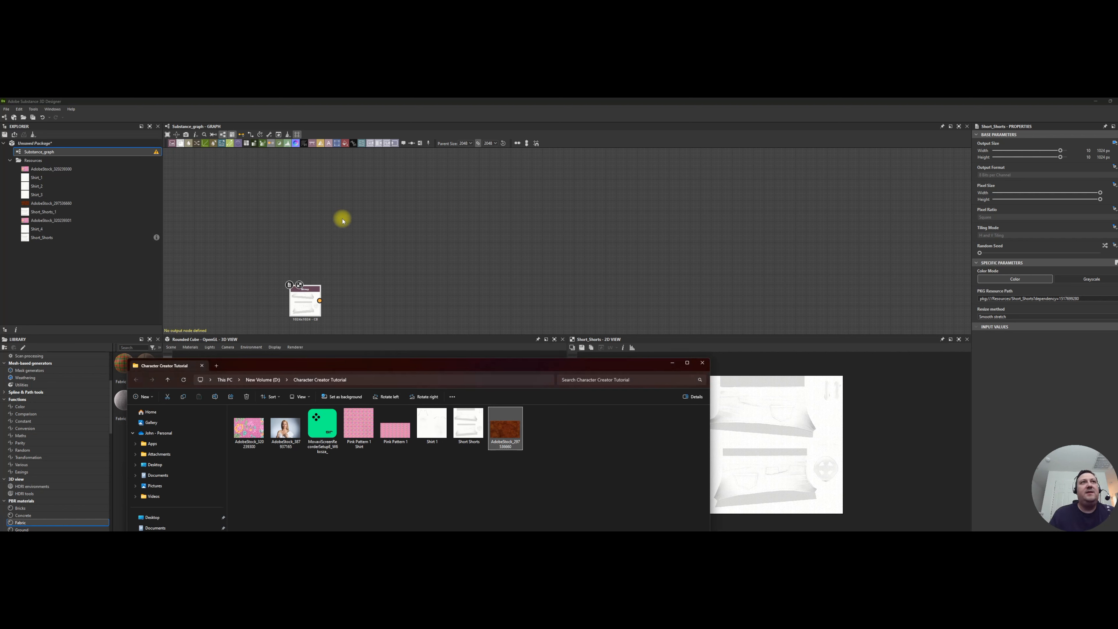
{"action": "left_click_drag", "start_coordinate": [342, 220], "coordinate": [339, 221]}
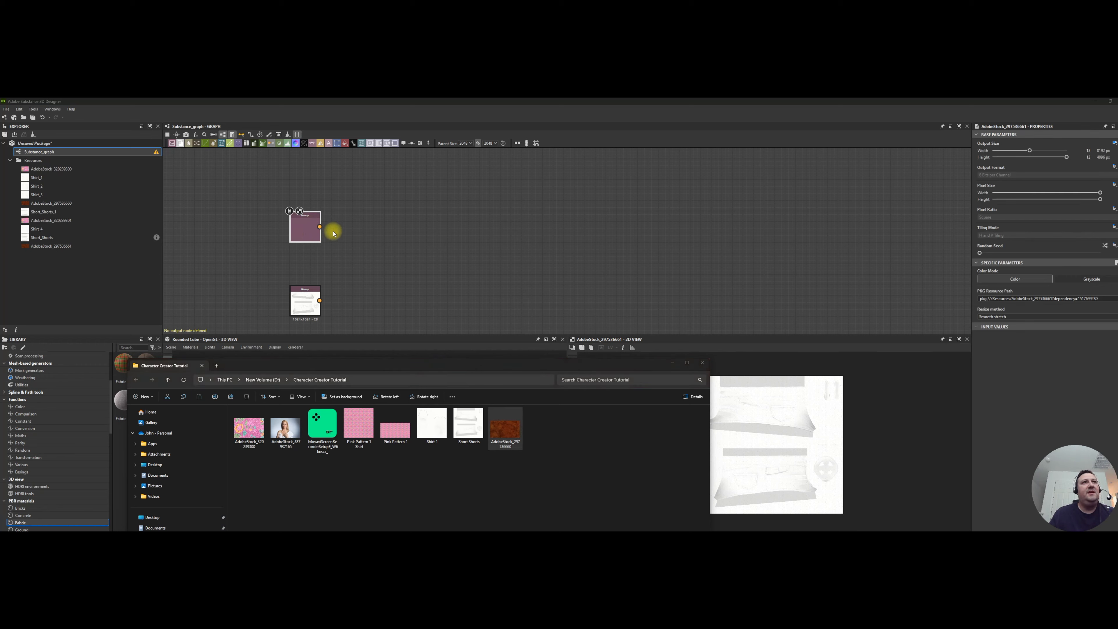
Add a Make It Tile Patch Color node and connect the brown fabric bitmap to its input
{"action": "left_click", "coordinate": [377, 232]}
{"action": "key", "text": "space"}
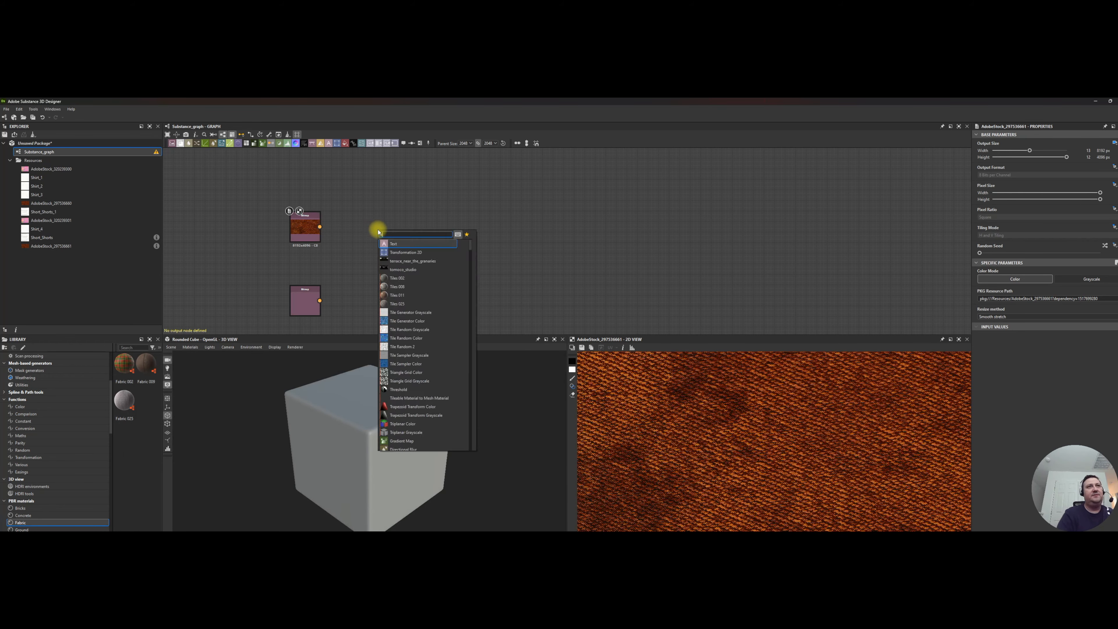
{"action": "type", "text": "tile"}
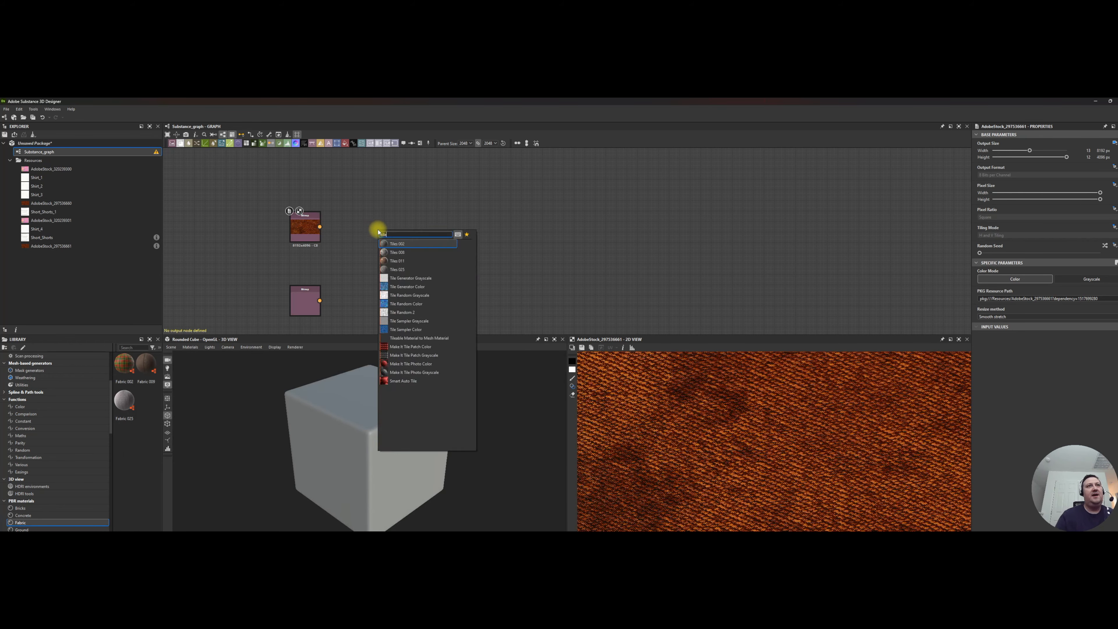
{"action": "left_click", "coordinate": [408, 347]}
{"action": "left_click_drag", "start_coordinate": [320, 226], "coordinate": [364, 228]}
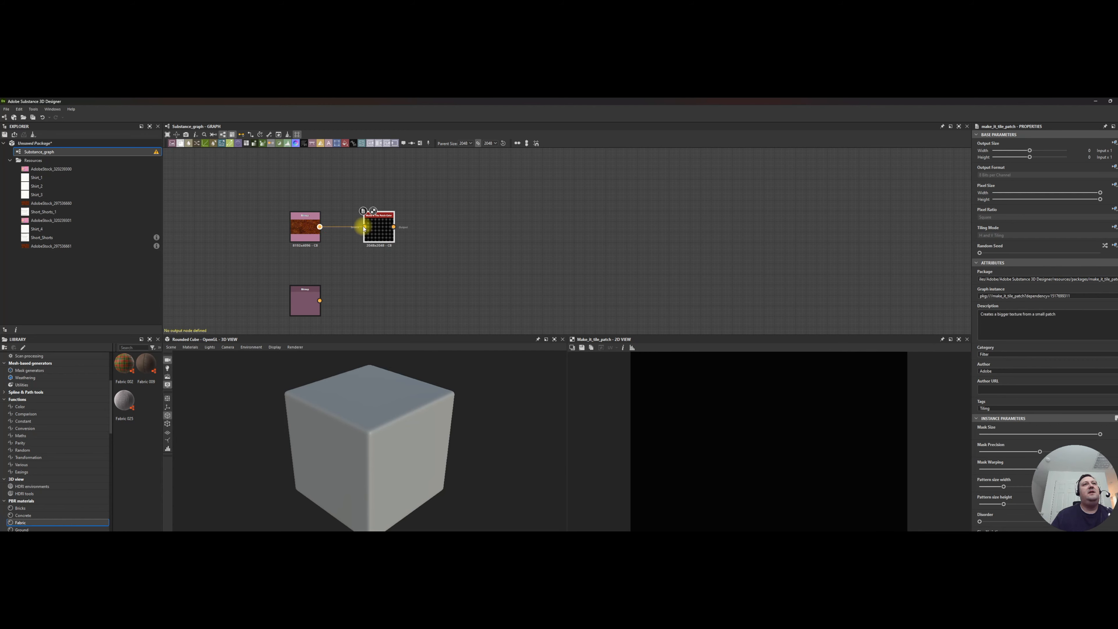
Sample the tile patch node's Background Color from the brown fabric preview and lower its Octave value
{"action": "scroll", "coordinate": [1025, 476], "scroll_direction": "down", "scroll_amount": 5}
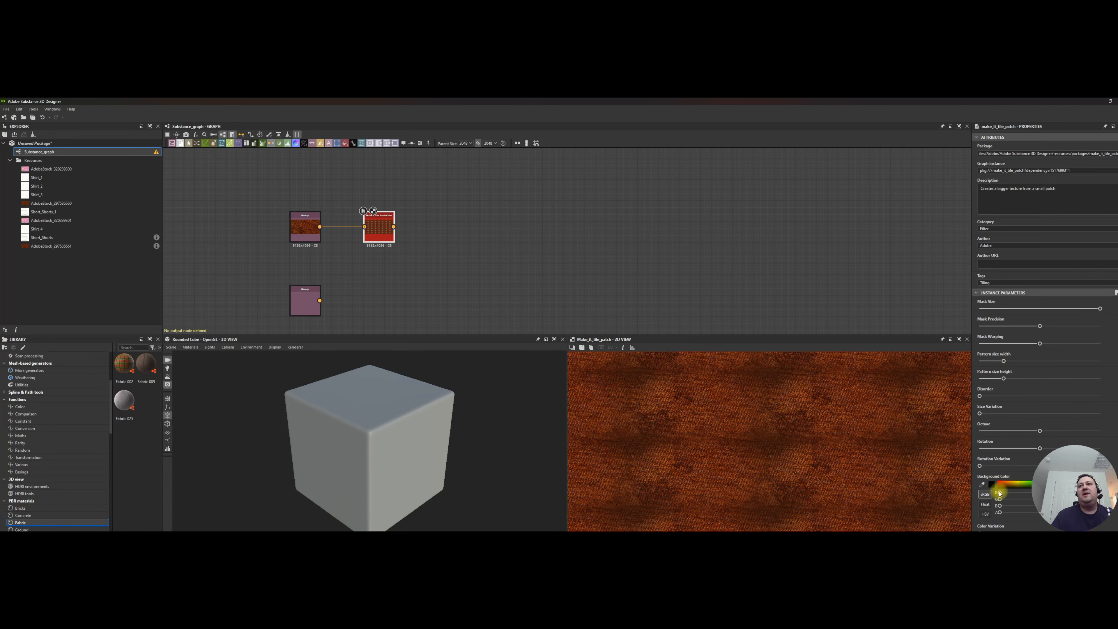
{"action": "left_click", "coordinate": [981, 484]}
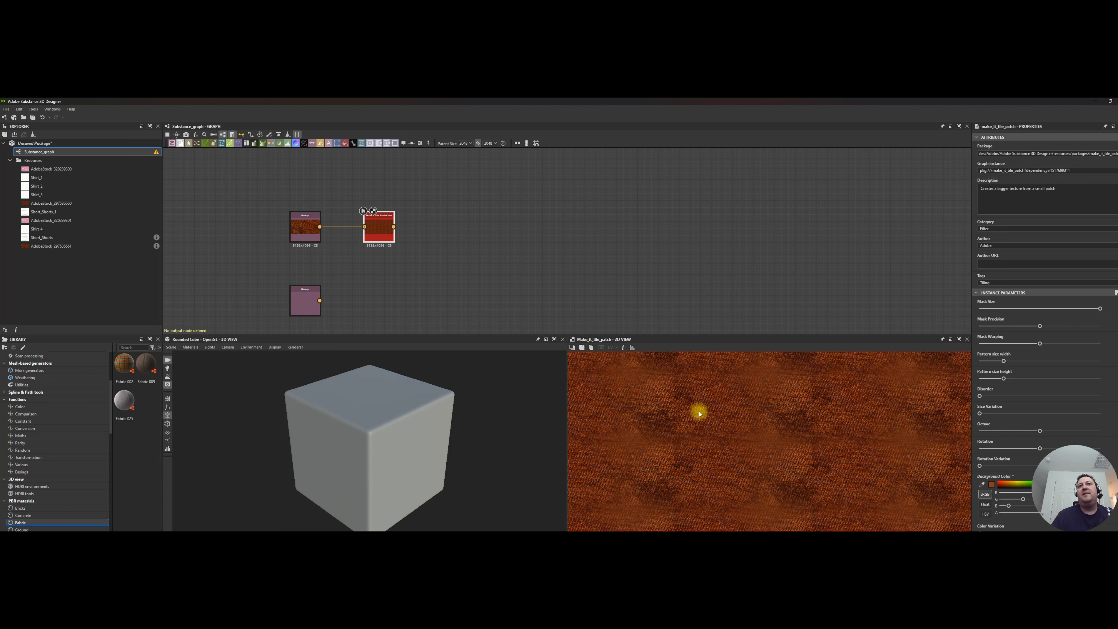
{"action": "scroll", "coordinate": [744, 439], "scroll_direction": "down", "scroll_amount": 5}
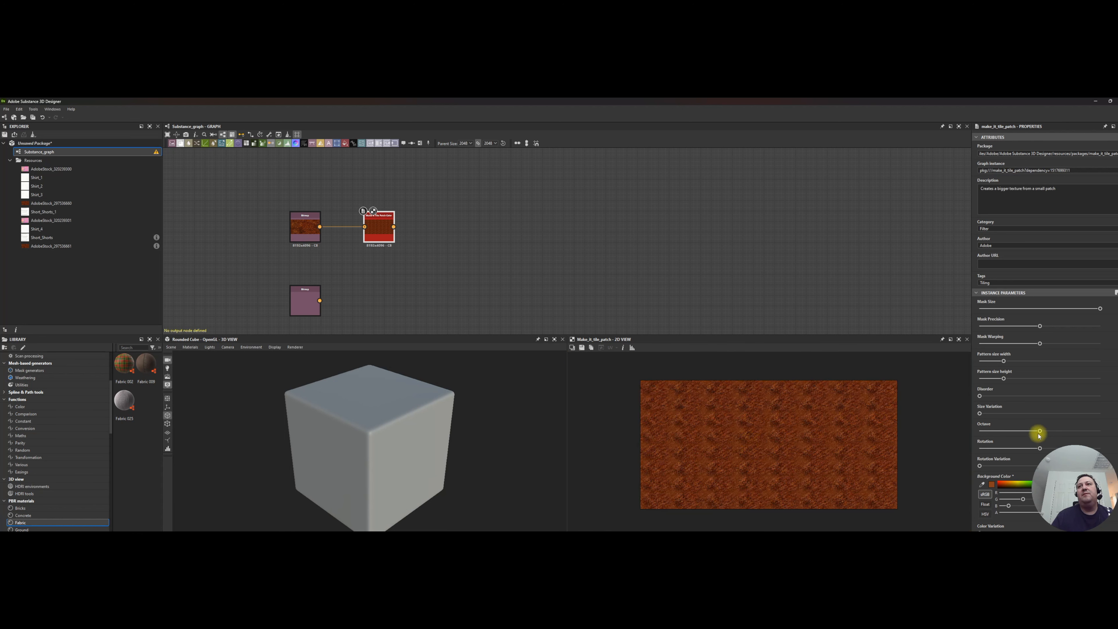
{"action": "left_click_drag", "start_coordinate": [1049, 432], "coordinate": [1026, 433]}
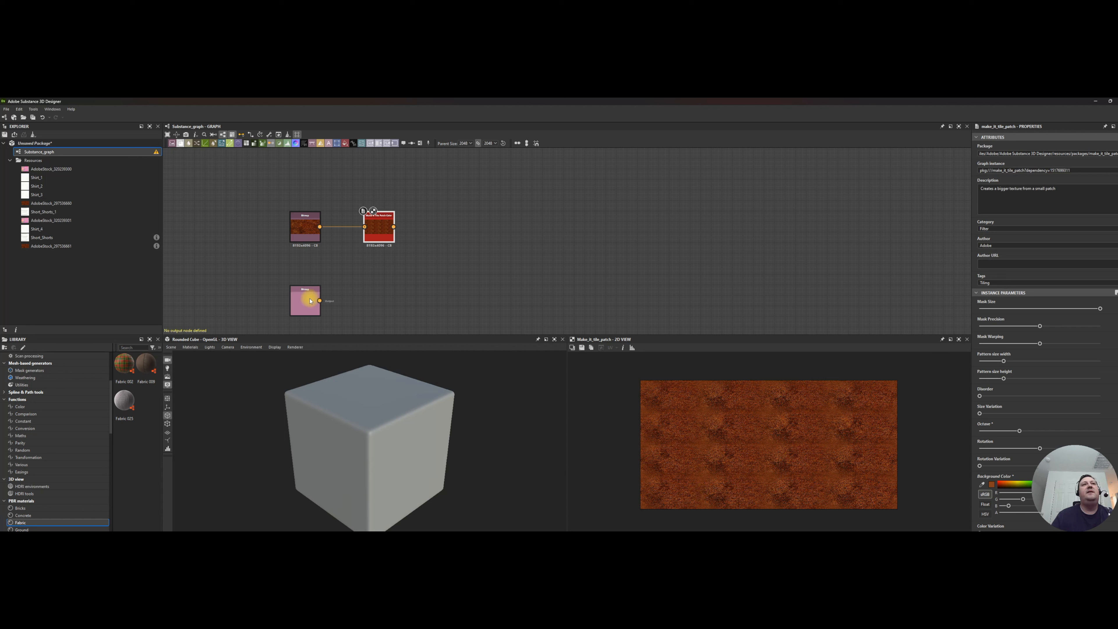
Place the shorts bitmap node below the tile patch node and add a Blend node beside them
{"action": "left_click_drag", "start_coordinate": [308, 299], "coordinate": [382, 289]}
{"action": "left_click", "coordinate": [472, 250]}
{"action": "key", "text": "space"}
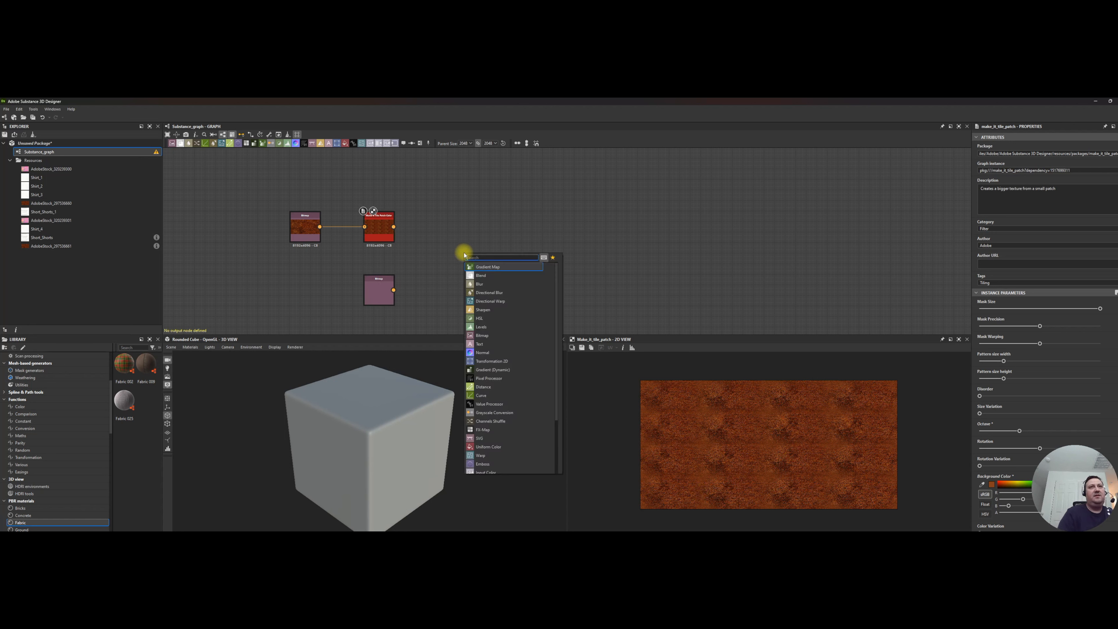
{"action": "type", "text": "ble"}
{"action": "key", "text": "Return"}
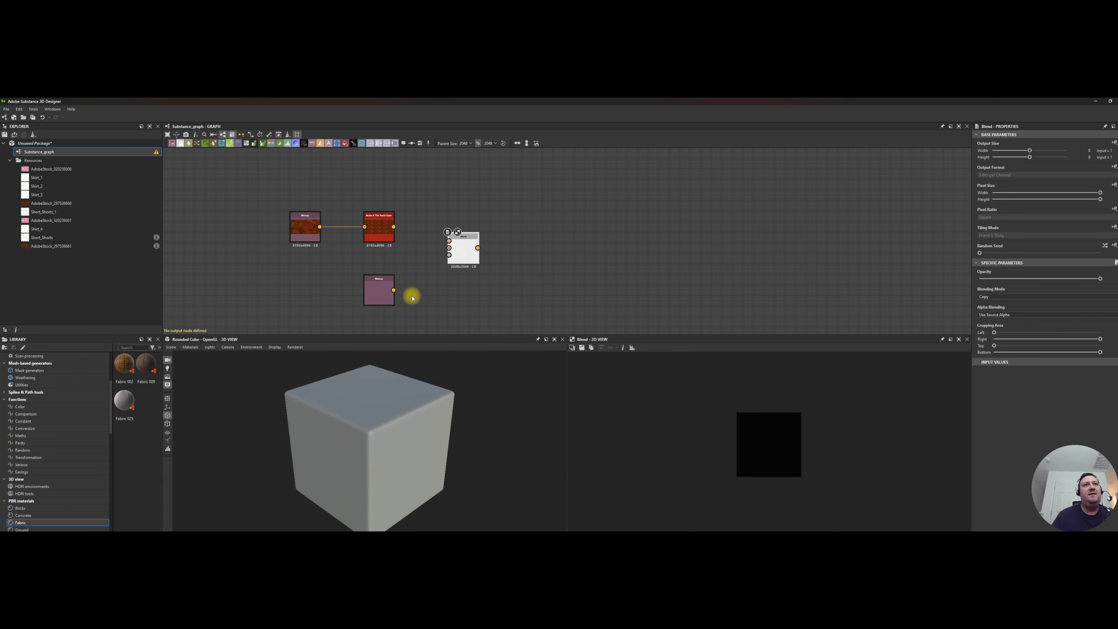
Blend the tiled fabric as foreground over the shorts bitmap as background, using the Multiply blending mode with slightly reduced opacity
{"action": "left_click_drag", "start_coordinate": [395, 290], "coordinate": [457, 250]}
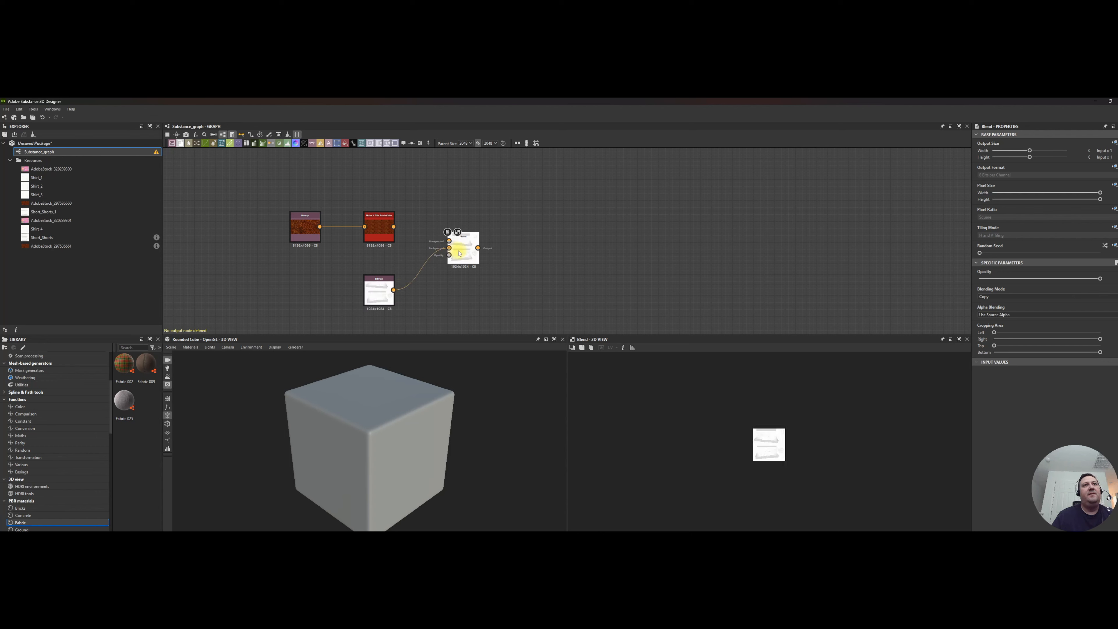
{"action": "scroll", "coordinate": [767, 482], "scroll_direction": "up", "scroll_amount": 5}
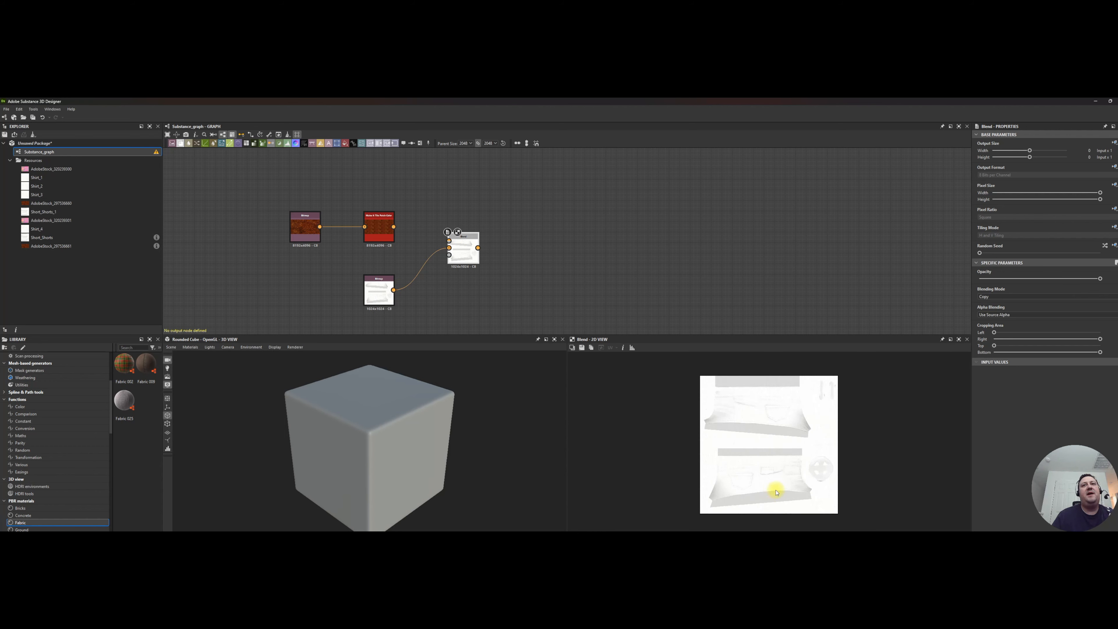
{"action": "left_click_drag", "start_coordinate": [394, 227], "coordinate": [457, 245]}
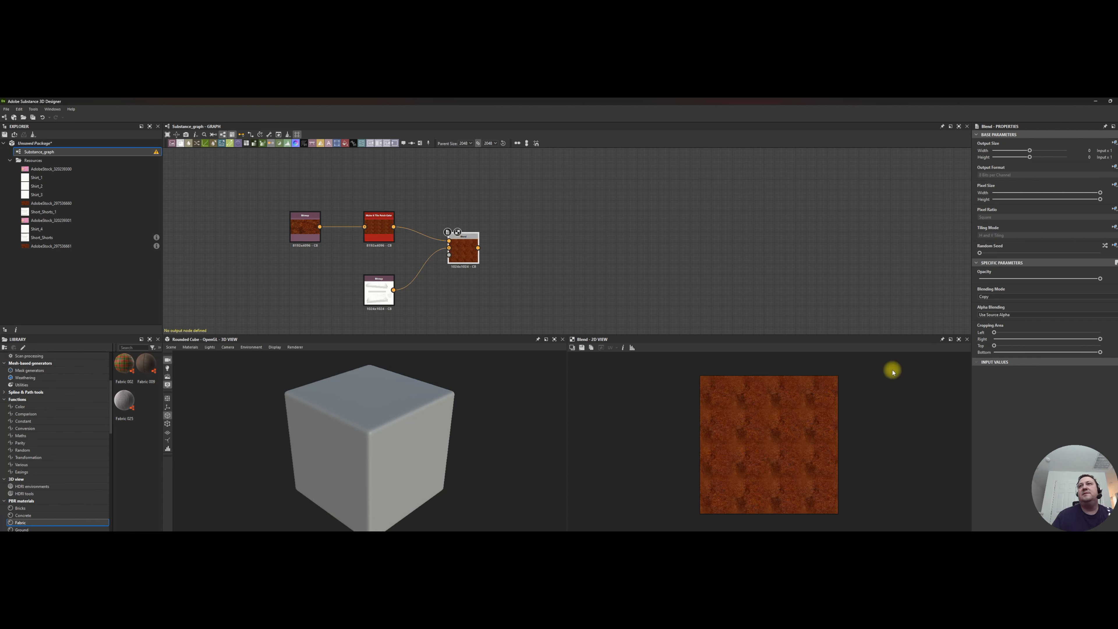
{"action": "left_click", "coordinate": [1045, 298]}
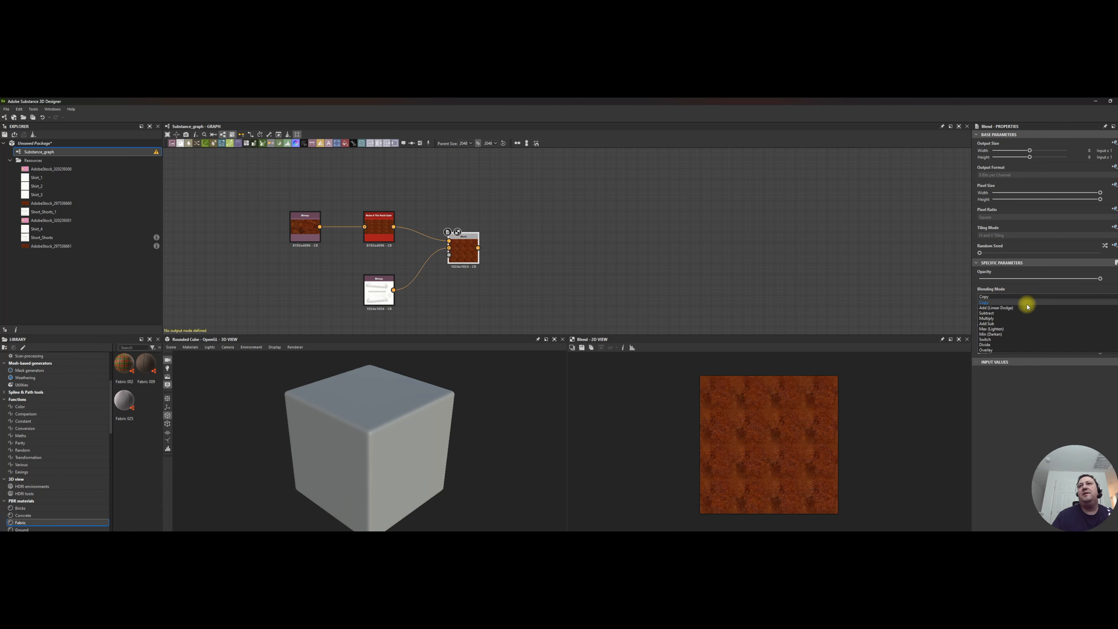
{"action": "left_click", "coordinate": [1008, 319]}
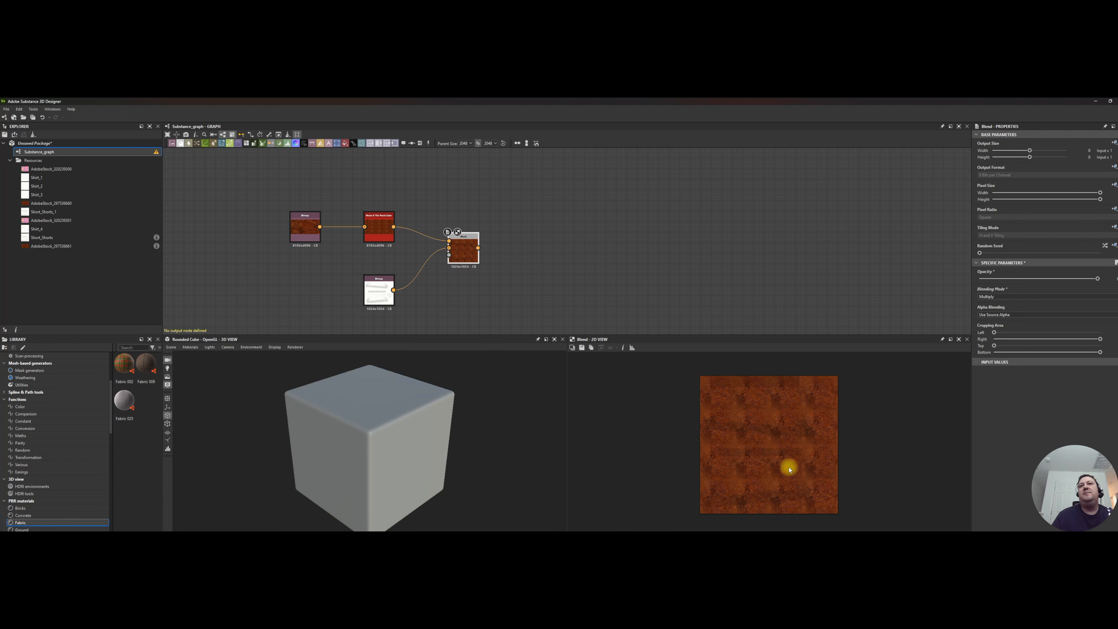
Save the blended image as a JPEG named "Short Shorts Cordoroy" in the Character Creator Tutorial folder
{"action": "left_click", "coordinate": [581, 348]}
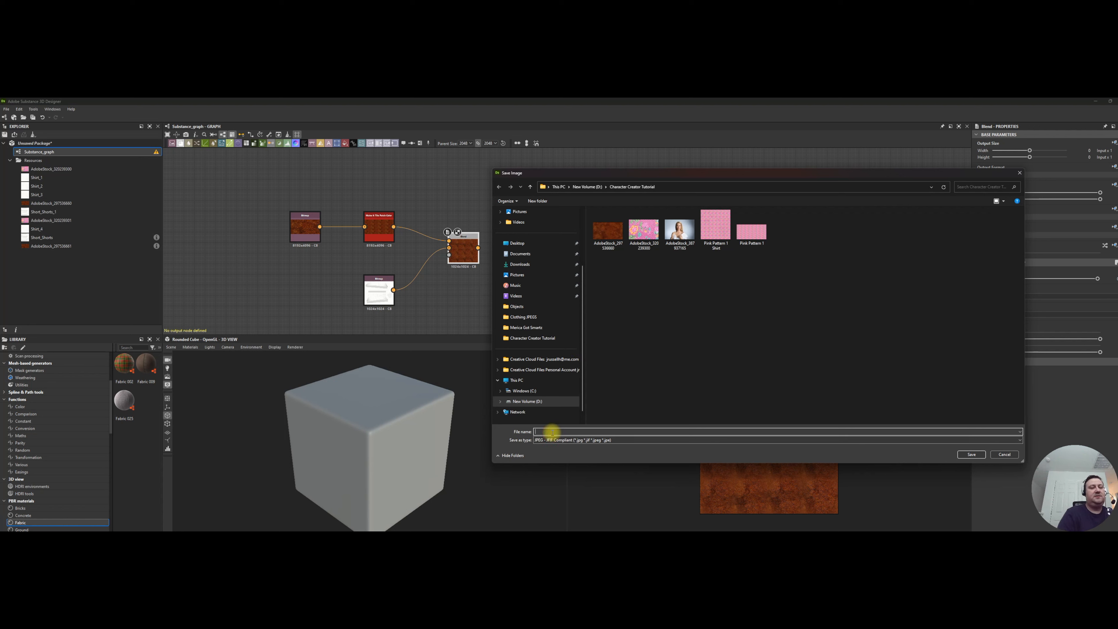
{"action": "type", "text": "Short Shorts"}
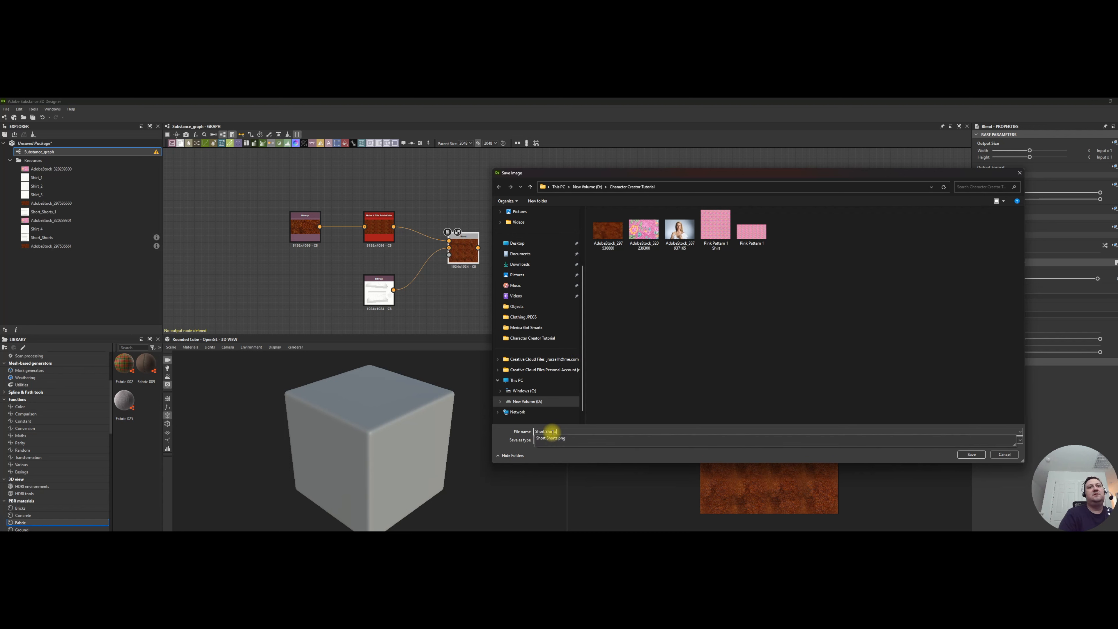
{"action": "type", "text": " Cordoroy"}
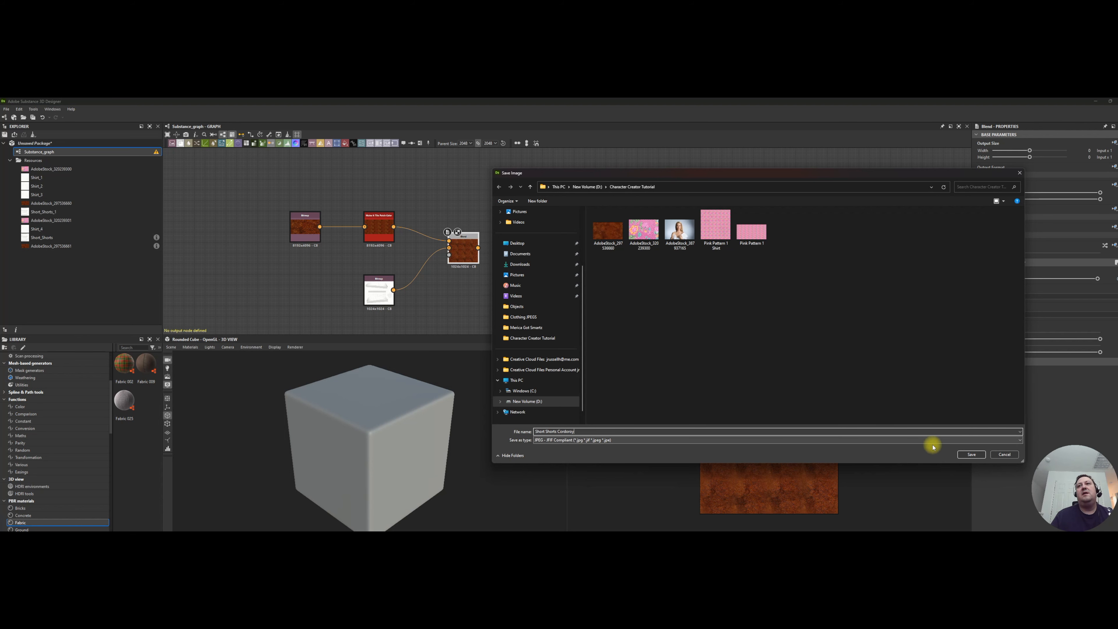
{"action": "left_click", "coordinate": [973, 454]}
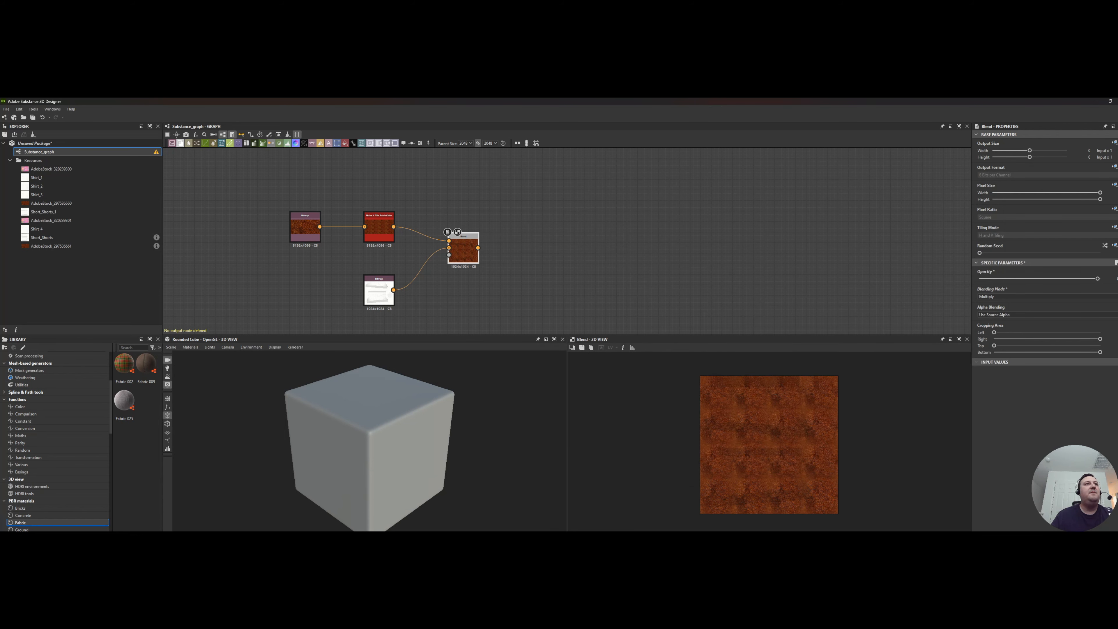
Switch to Character Creator and apply the "Short Shorts Cordoroy" image as the Base Color texture of the low-rise shorts
{"action": "key", "text": "alt+Tab"}
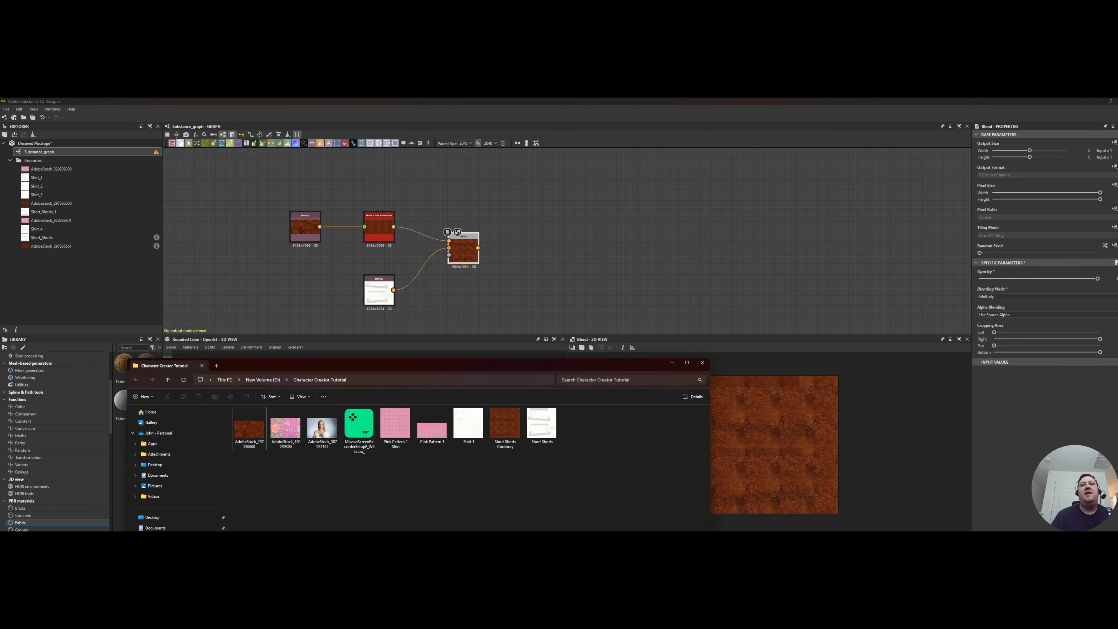
{"action": "key", "text": "super"}
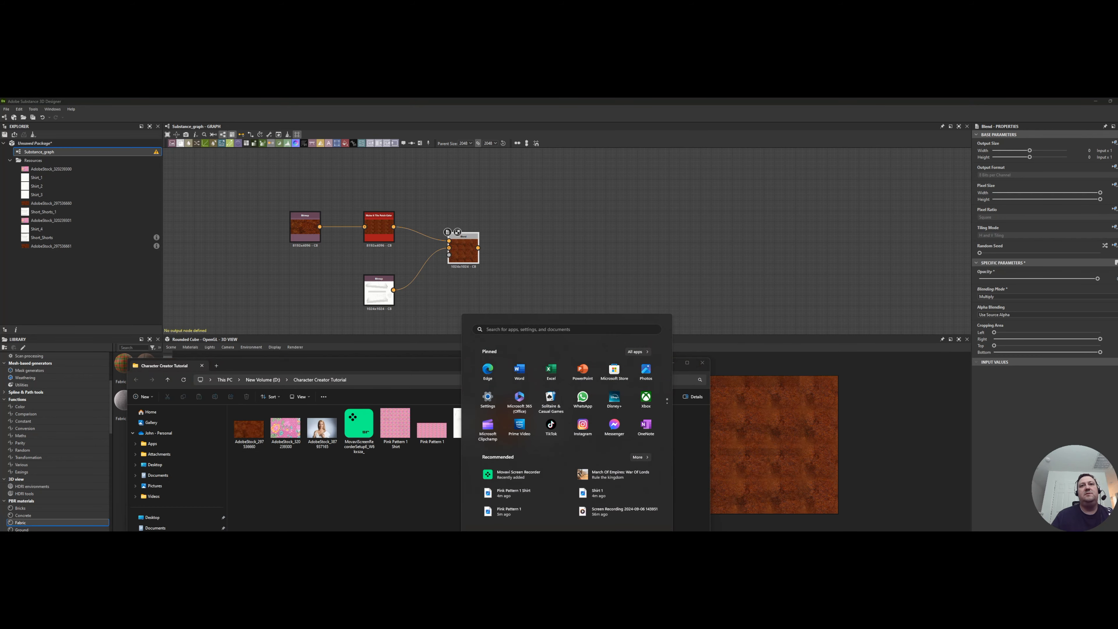
{"action": "key", "text": "alt+Tab"}
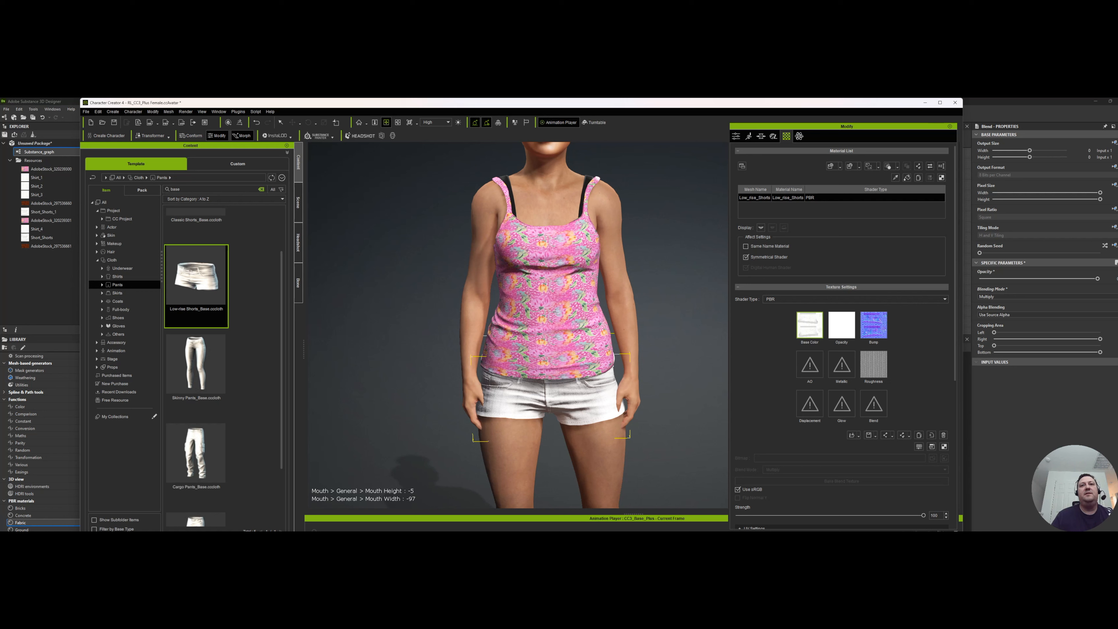
{"action": "key", "text": "super"}
{"action": "key", "text": "alt+Tab"}
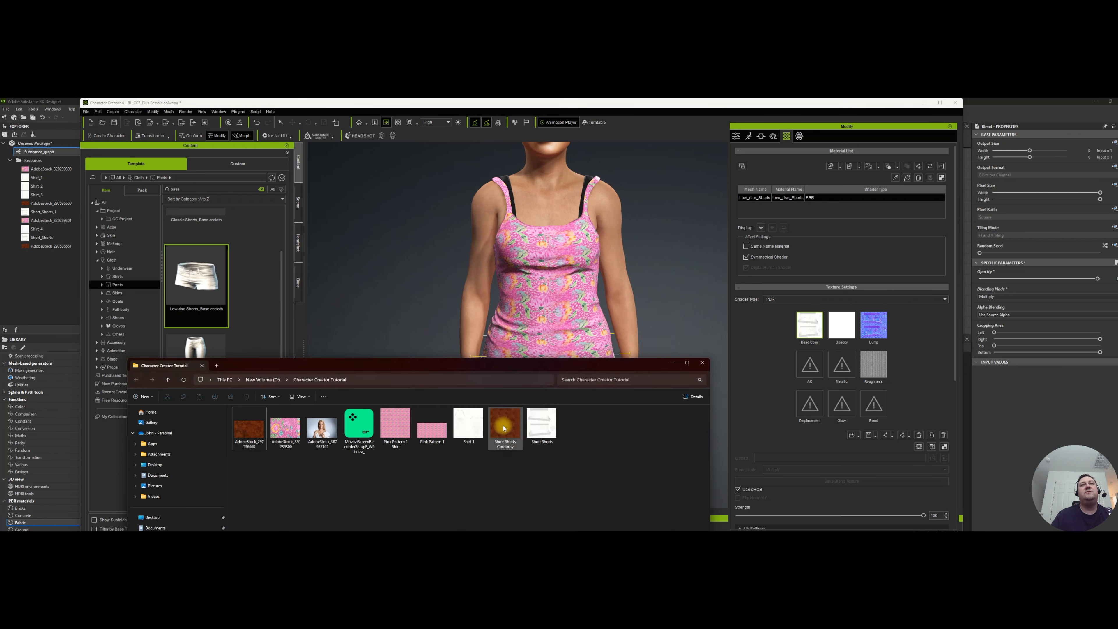
{"action": "left_click_drag", "start_coordinate": [504, 427], "coordinate": [808, 326]}
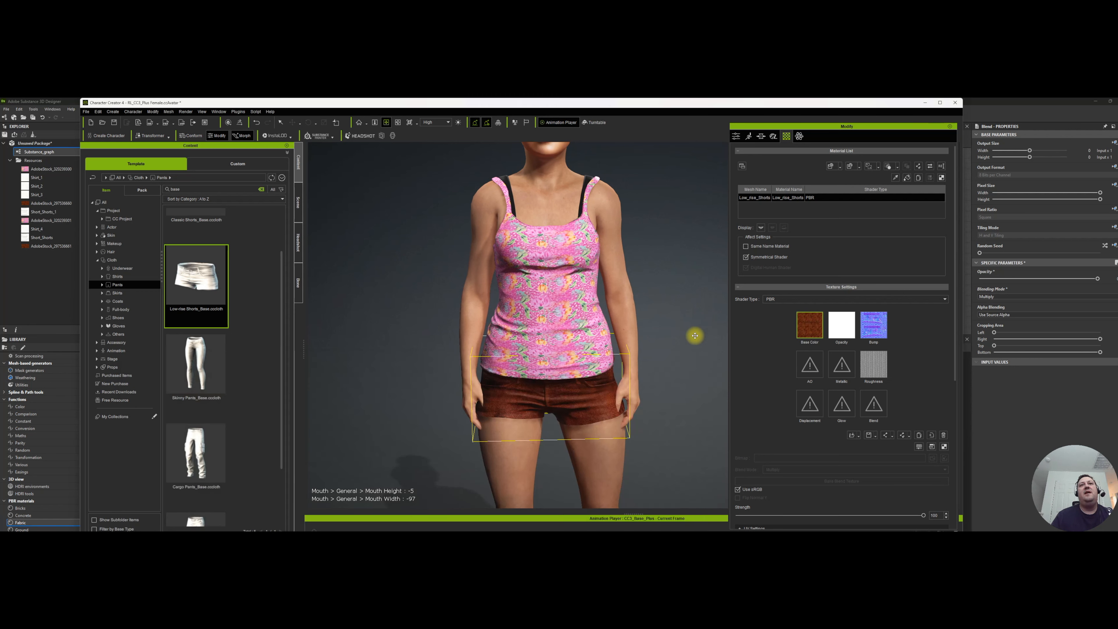
Examine the retextured shorts up close and the whole outfit from several angles
{"action": "scroll", "coordinate": [570, 423], "scroll_direction": "up", "scroll_amount": 5}
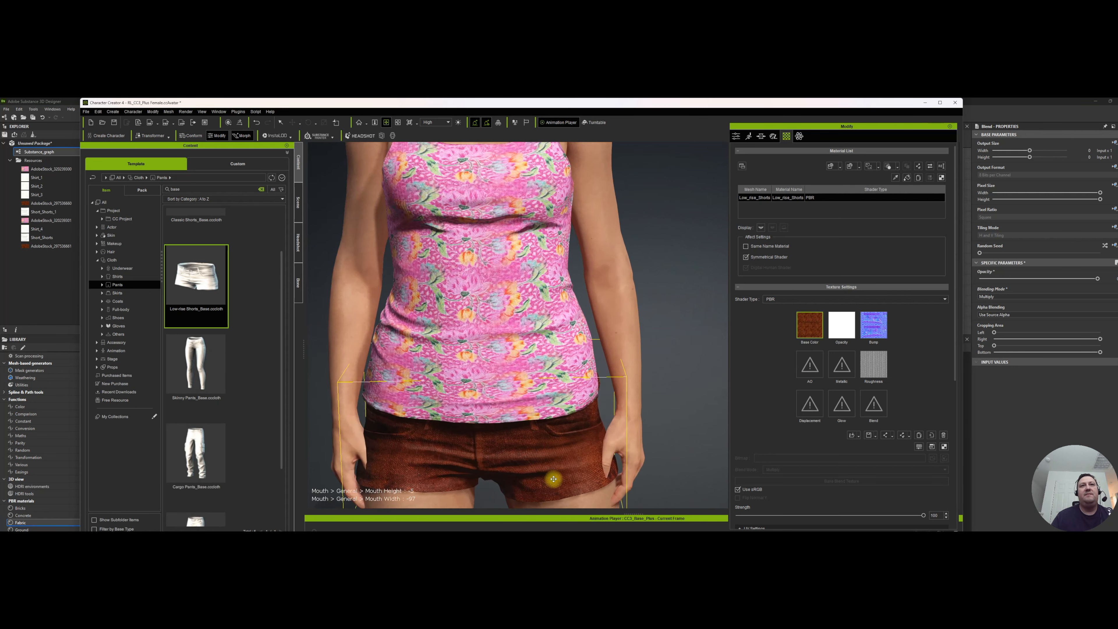
{"action": "middle_click_drag", "start_coordinate": [532, 468], "coordinate": [571, 367]}
{"action": "scroll", "coordinate": [562, 395], "scroll_direction": "up", "scroll_amount": 3}
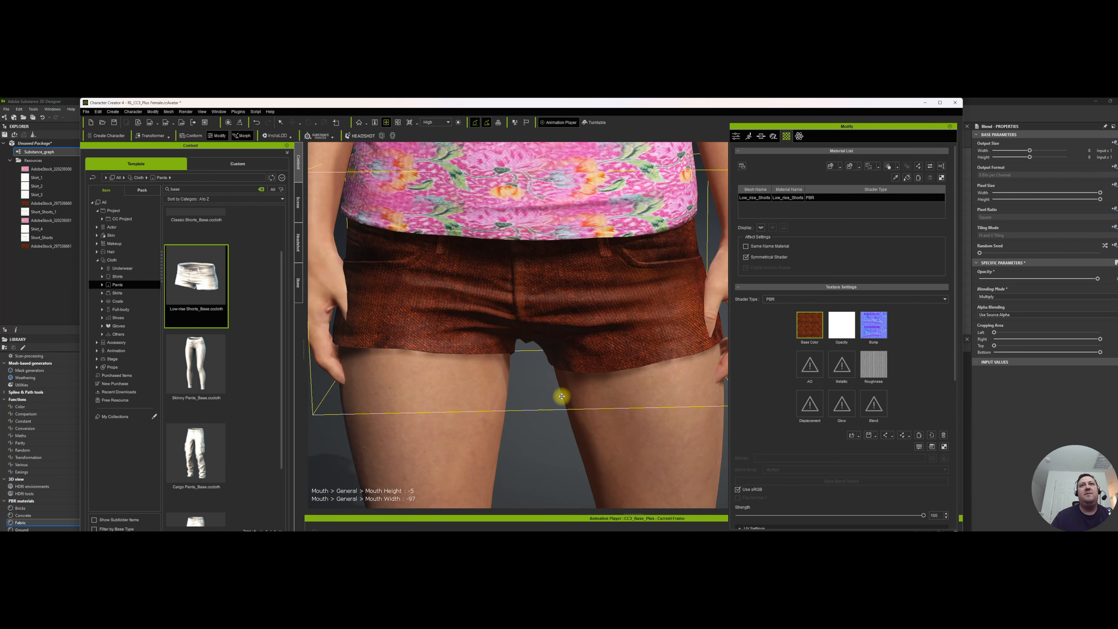
{"action": "scroll", "coordinate": [562, 396], "scroll_direction": "down", "scroll_amount": 8}
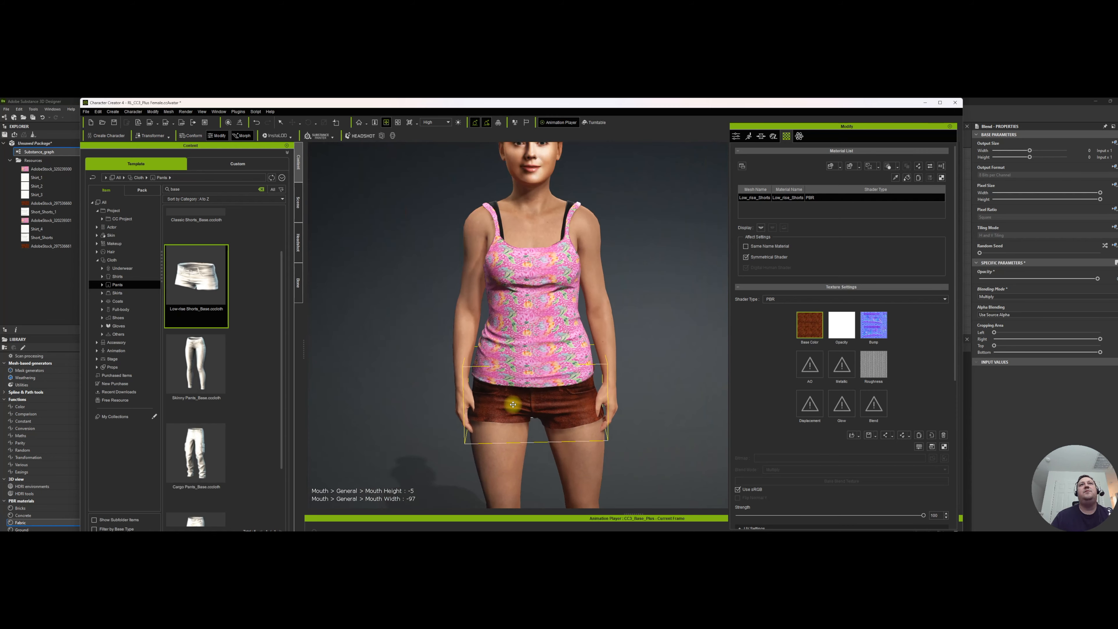
{"action": "right_click_drag", "start_coordinate": [513, 404], "coordinate": [88, 413]}
{"action": "right_click_drag", "start_coordinate": [590, 416], "coordinate": [374, 421]}
{"action": "right_click_drag", "start_coordinate": [691, 402], "coordinate": [515, 398]}
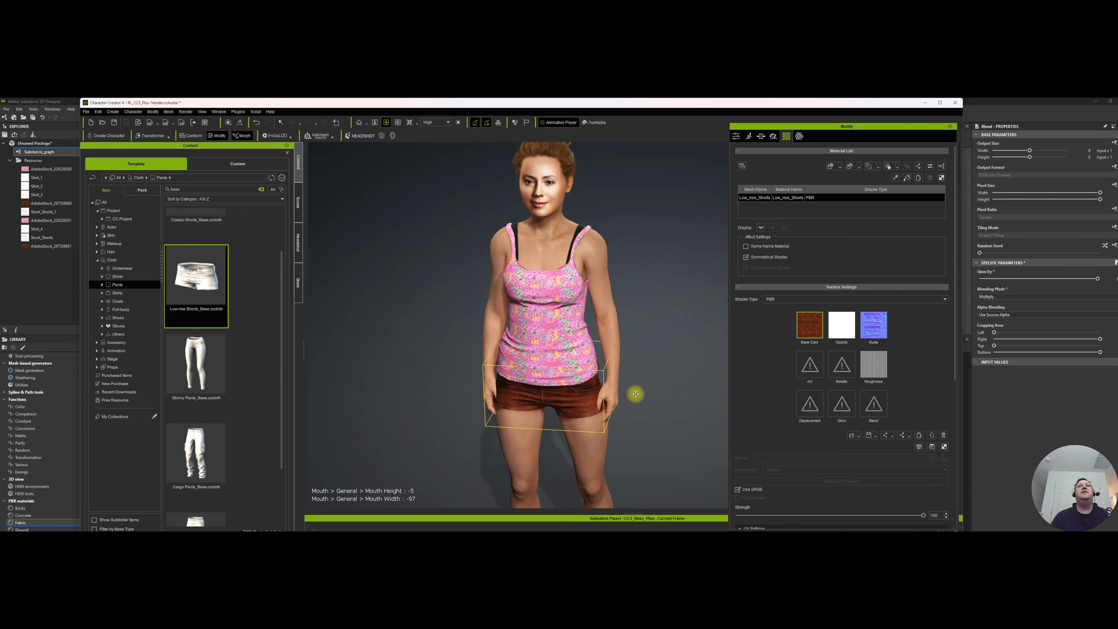
{"action": "right_click_drag", "start_coordinate": [635, 394], "coordinate": [643, 415]}
{"action": "scroll", "coordinate": [674, 410], "scroll_direction": "down", "scroll_amount": 2}
{"action": "middle_click_drag", "start_coordinate": [551, 330], "coordinate": [556, 160]}
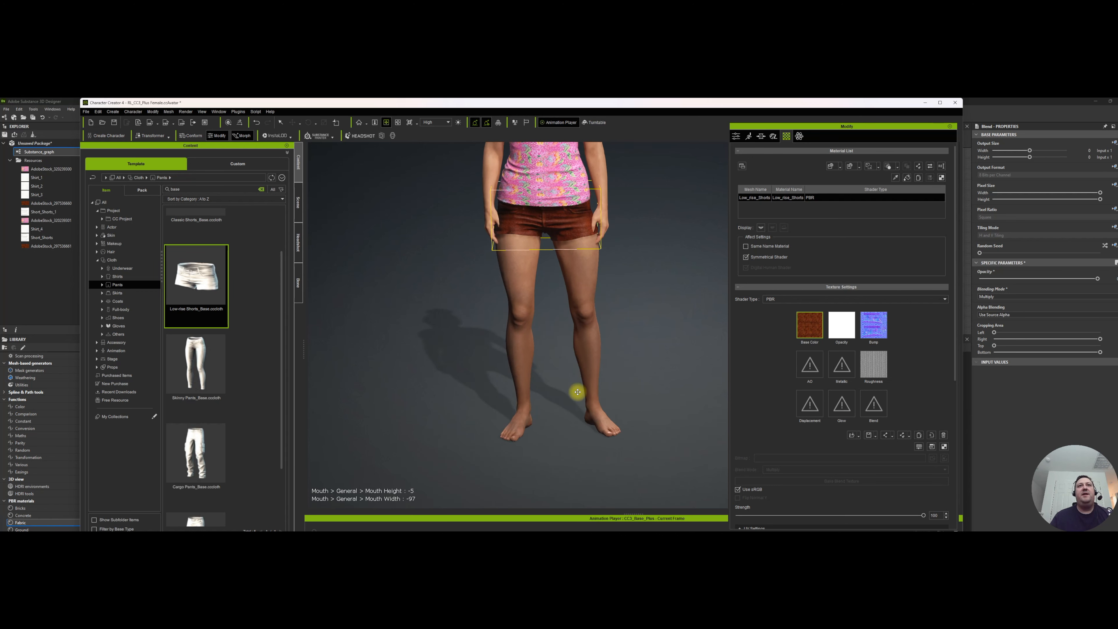
{"action": "right_click_drag", "start_coordinate": [577, 392], "coordinate": [562, 394]}
{"action": "middle_click_drag", "start_coordinate": [575, 457], "coordinate": [576, 530]}
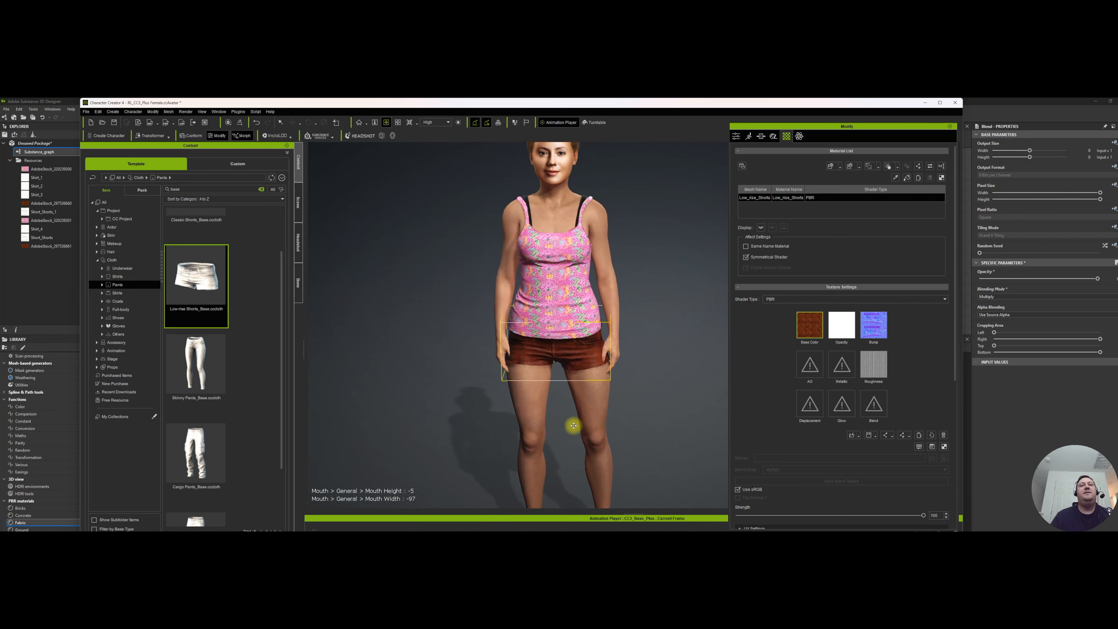
Browse the full Shoes category without the search filter and put the Blue Van Shoes on the character
{"action": "middle_click_drag", "start_coordinate": [572, 427], "coordinate": [578, 450]}
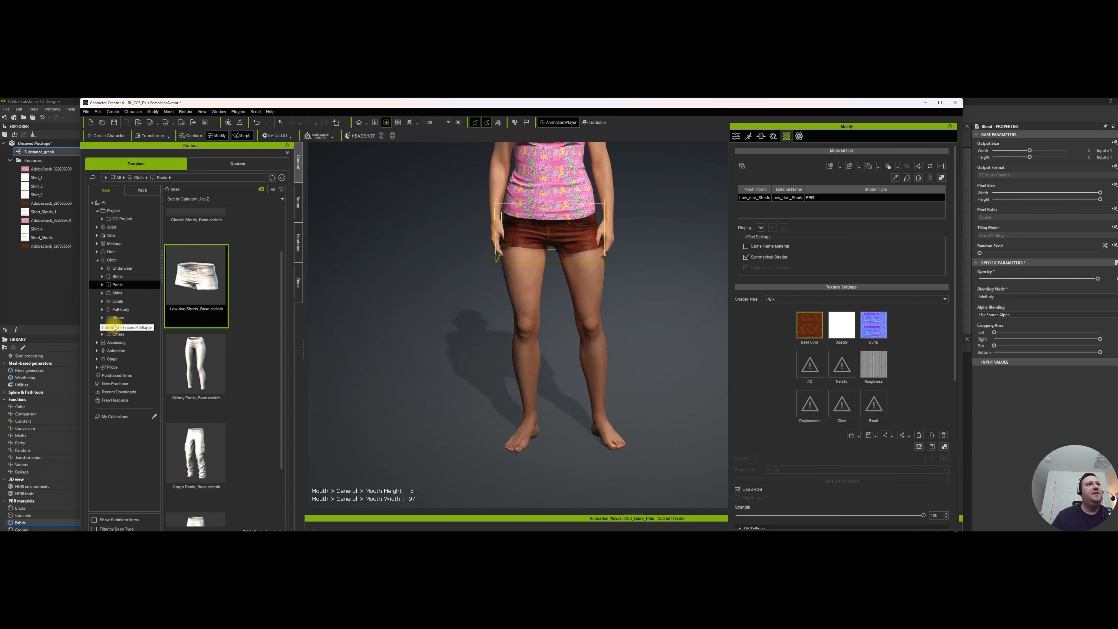
{"action": "left_click", "coordinate": [103, 319]}
{"action": "left_click", "coordinate": [119, 318]}
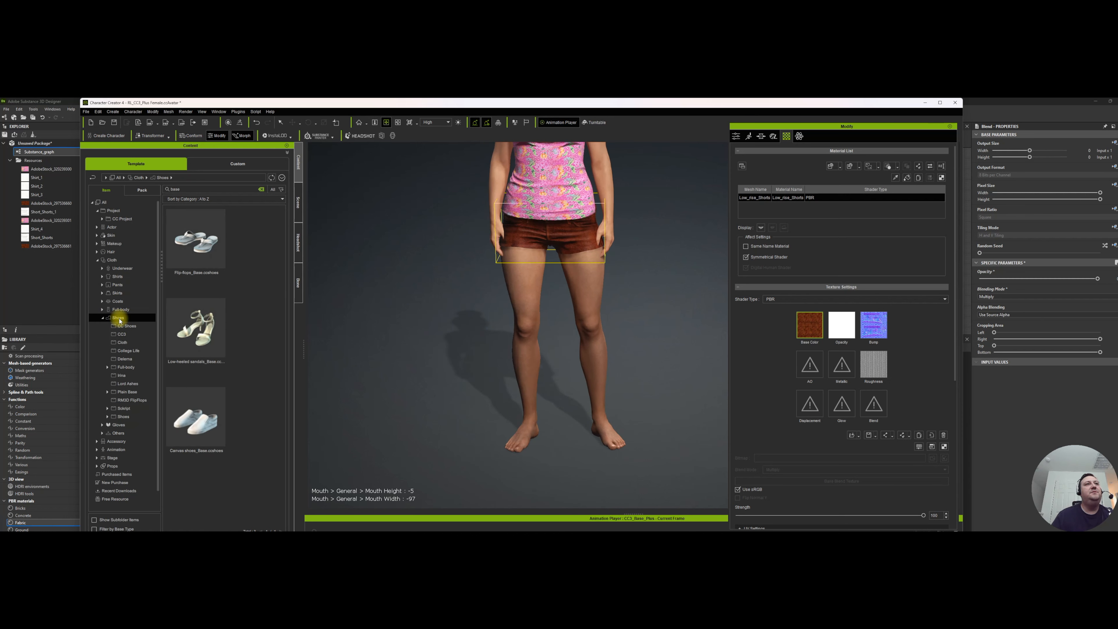
{"action": "left_click", "coordinate": [261, 188]}
{"action": "left_click_drag", "start_coordinate": [281, 230], "coordinate": [287, 337]}
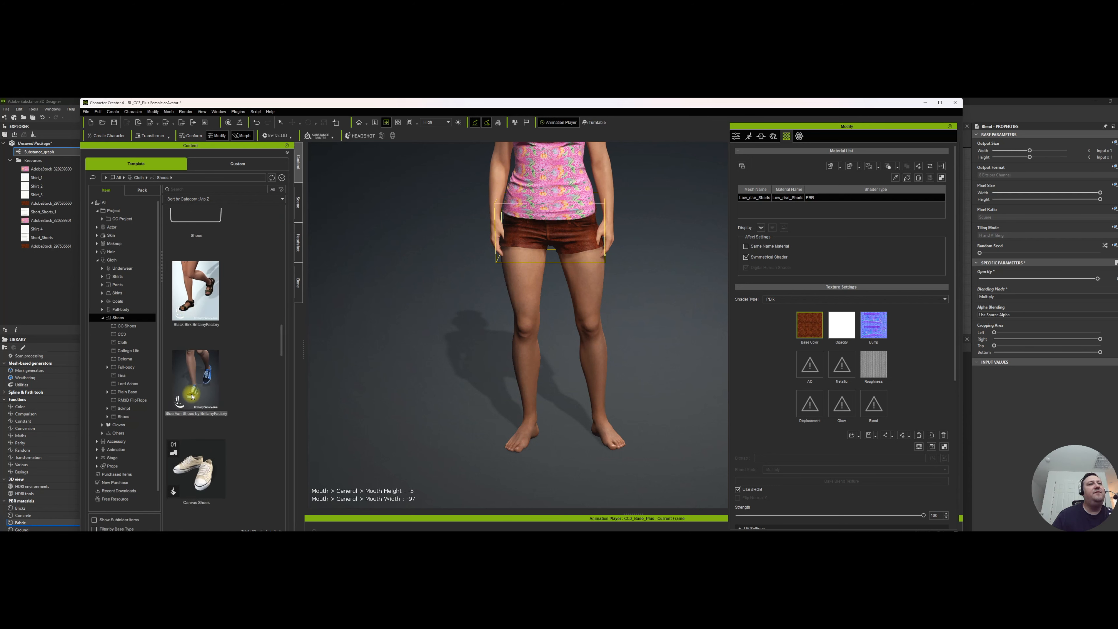
{"action": "left_click_drag", "start_coordinate": [193, 396], "coordinate": [525, 424]}
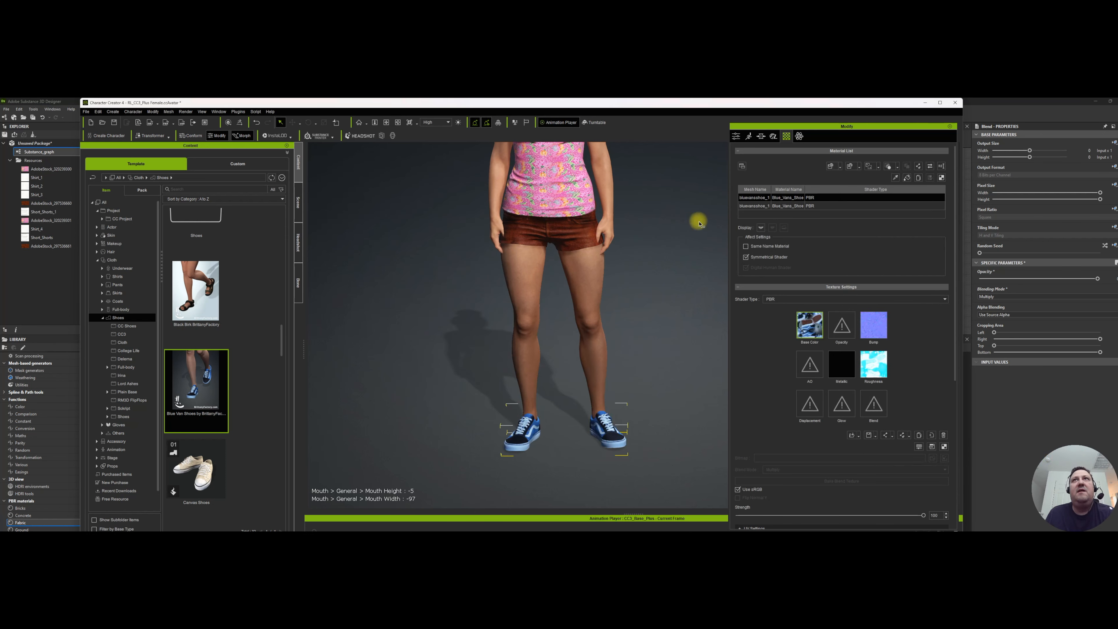
Inspect the blue shoes up close and open their Conform settings
{"action": "left_click", "coordinate": [387, 122]}
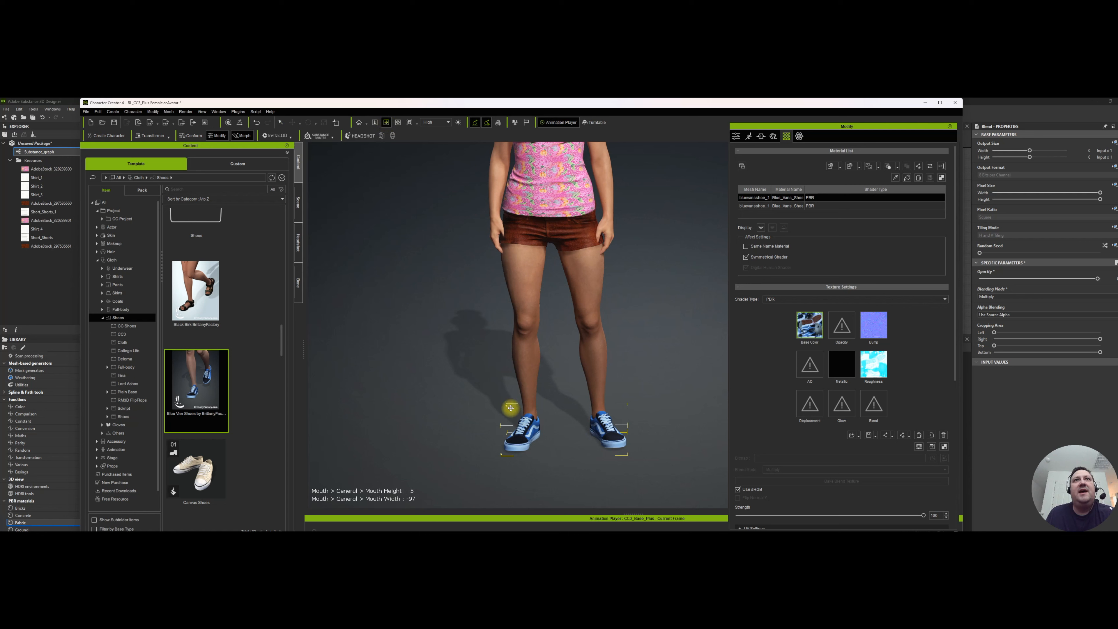
{"action": "left_click_drag", "start_coordinate": [512, 407], "coordinate": [616, 389]}
{"action": "scroll", "coordinate": [603, 466], "scroll_direction": "up", "scroll_amount": 5}
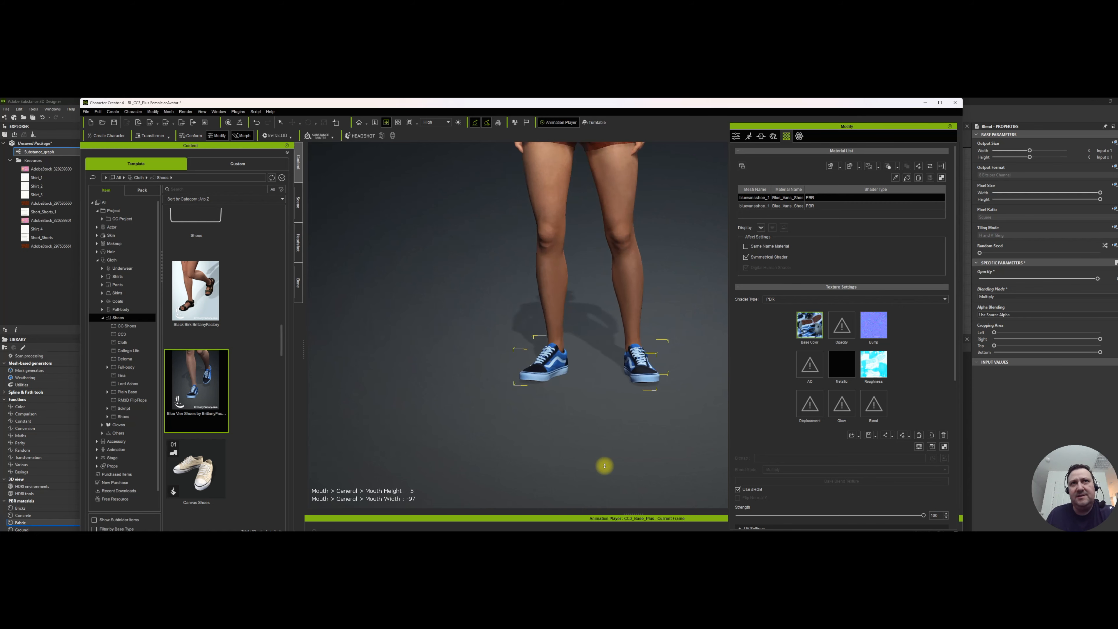
{"action": "left_click_drag", "start_coordinate": [550, 443], "coordinate": [659, 449]}
{"action": "left_click", "coordinate": [736, 136]}
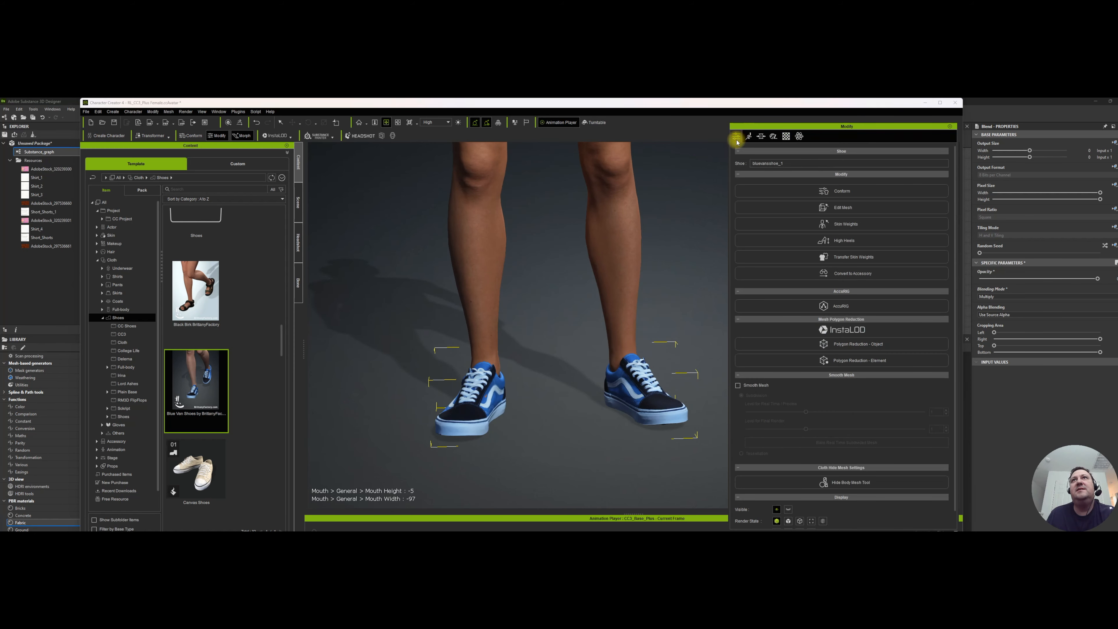
{"action": "left_click", "coordinate": [853, 193]}
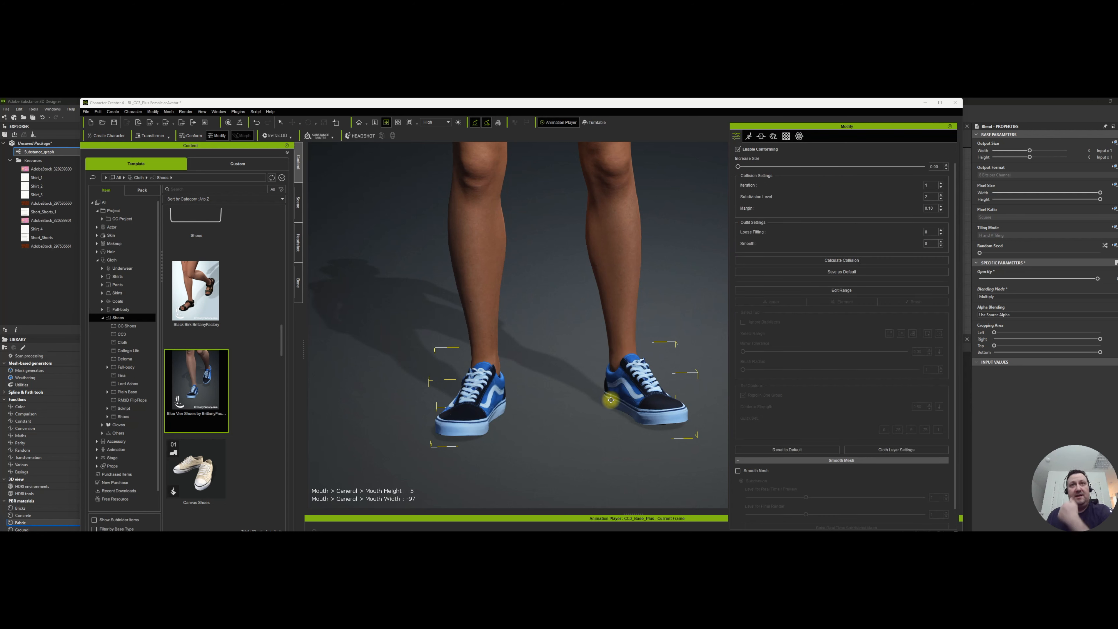
Close the shoe modification settings and view the fully dressed character from head to toe
{"action": "scroll", "coordinate": [636, 475], "scroll_direction": "down", "scroll_amount": 2}
{"action": "scroll", "coordinate": [616, 352], "scroll_direction": "down", "scroll_amount": 2}
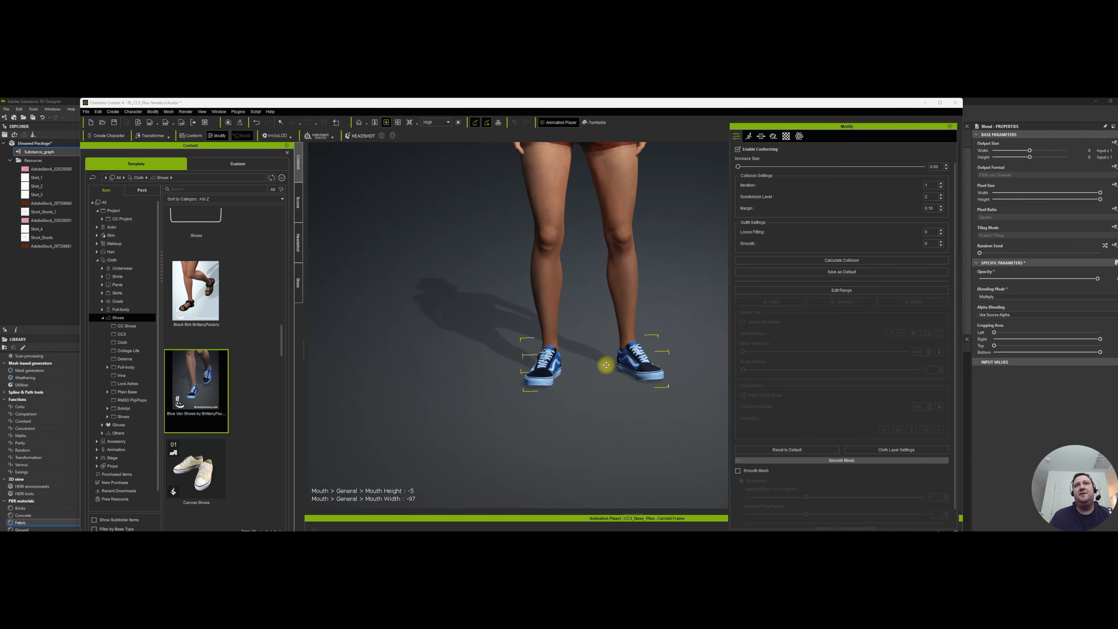
{"action": "left_click_drag", "start_coordinate": [579, 351], "coordinate": [519, 434]}
{"action": "scroll", "coordinate": [539, 424], "scroll_direction": "down", "scroll_amount": 2}
{"action": "scroll", "coordinate": [542, 442], "scroll_direction": "down", "scroll_amount": 3}
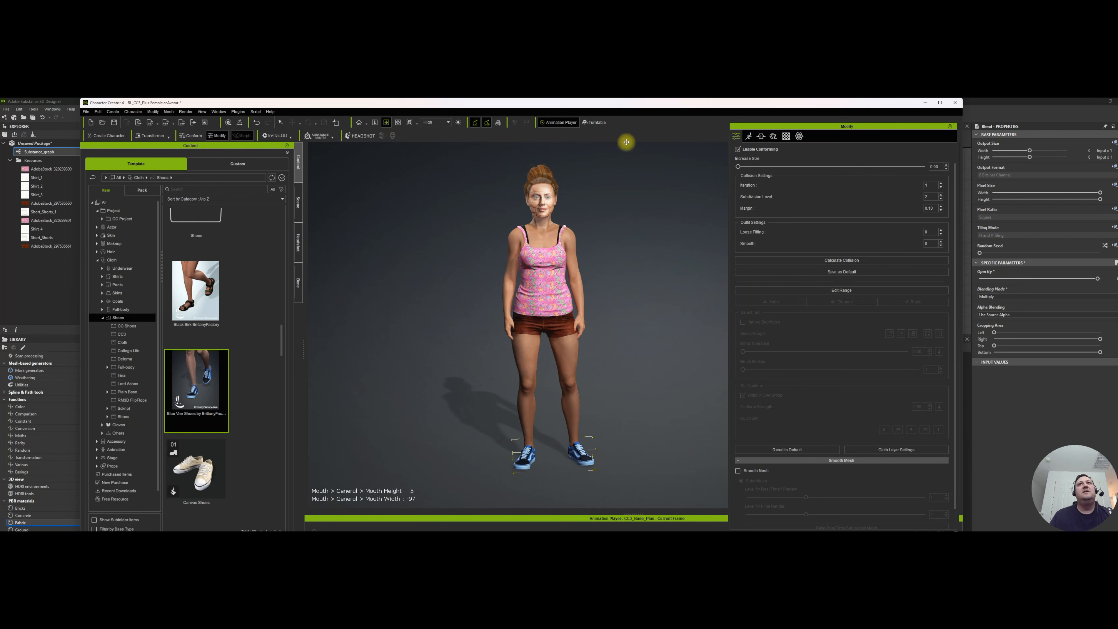
{"action": "left_click", "coordinate": [951, 127]}
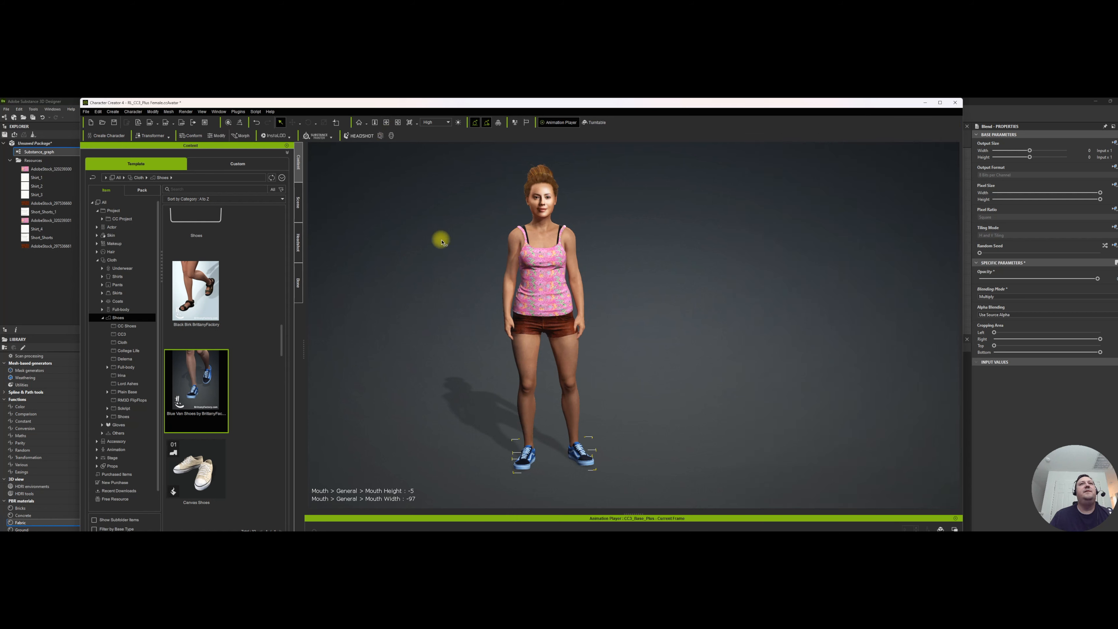
{"action": "left_click", "coordinate": [387, 119]}
{"action": "left_click_drag", "start_coordinate": [387, 207], "coordinate": [458, 303]}
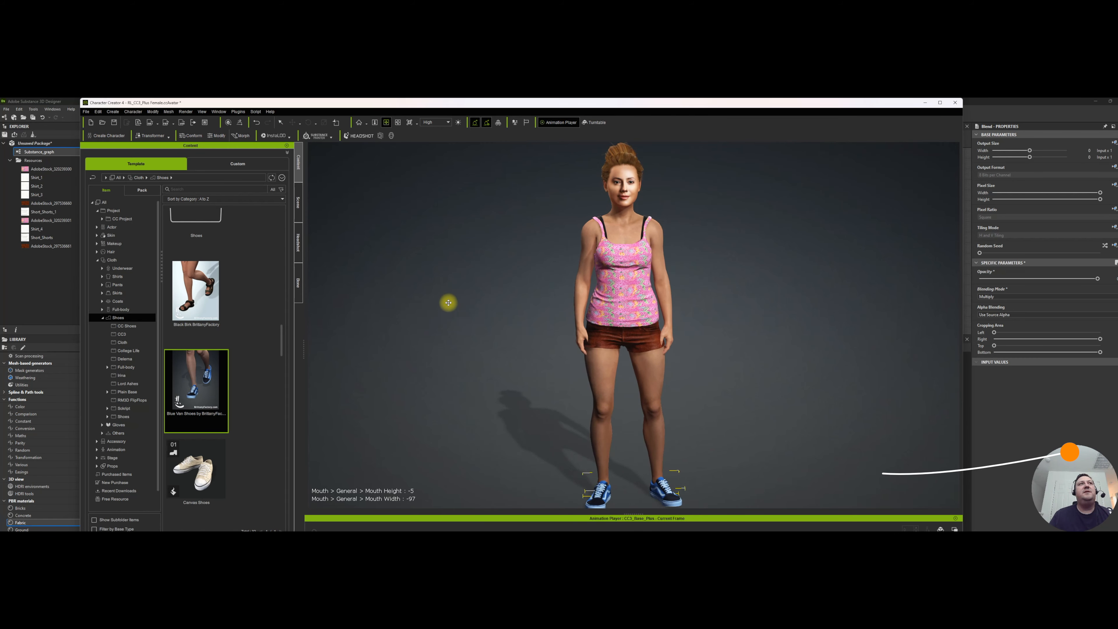
Save the project as "Cat" in the Character Creator Projects folder, replacing the existing file
{"action": "left_click", "coordinate": [86, 112]}
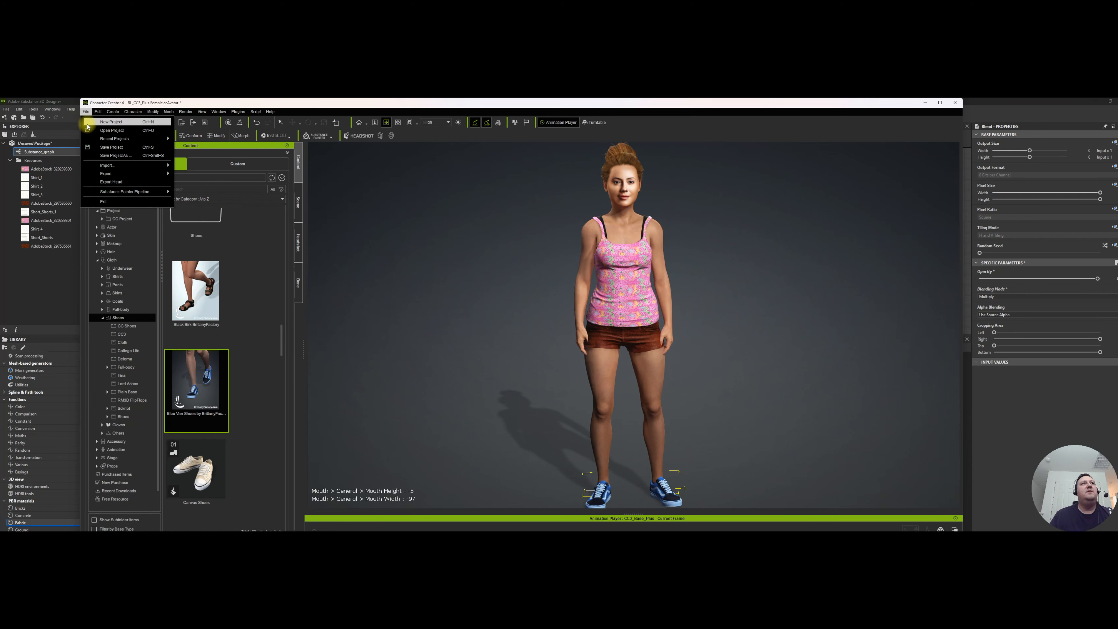
{"action": "left_click", "coordinate": [113, 148]}
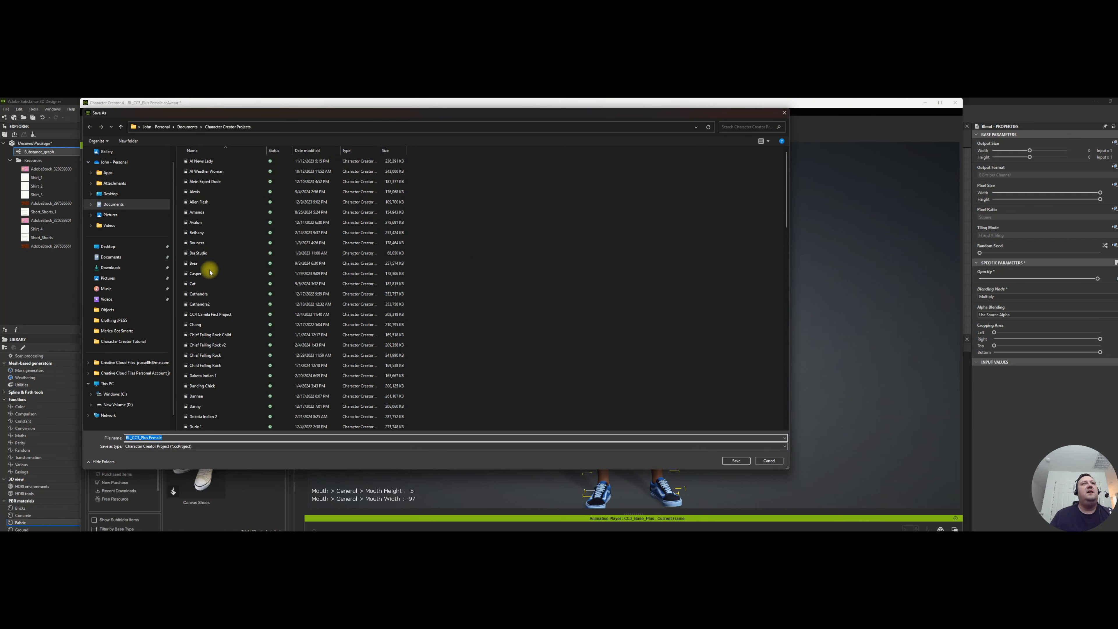
{"action": "left_click", "coordinate": [208, 282]}
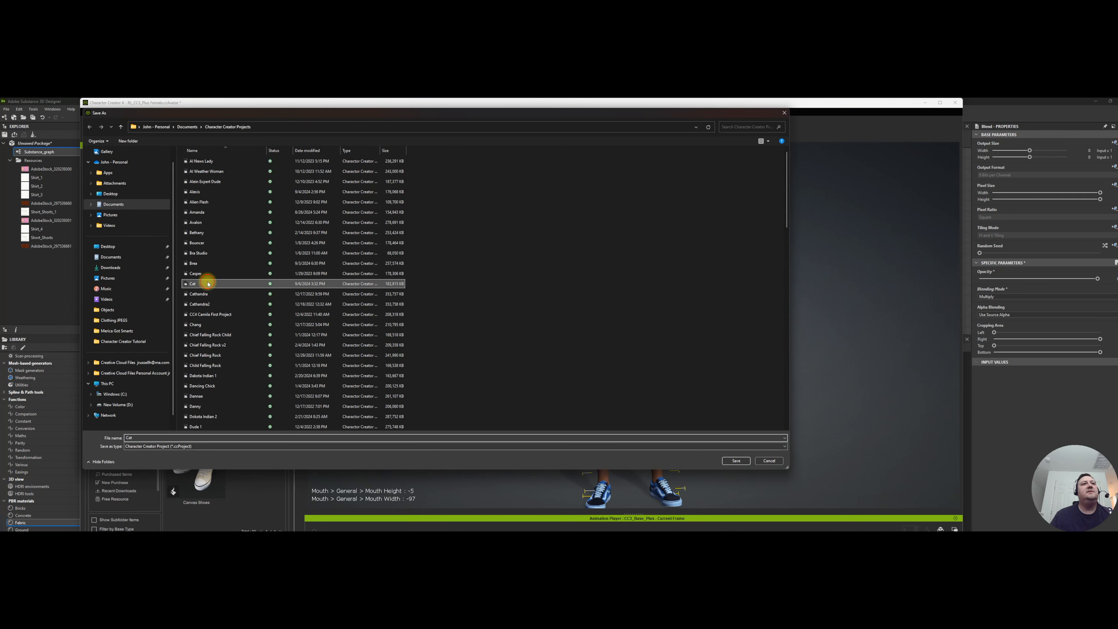
{"action": "left_click", "coordinate": [741, 459]}
{"action": "left_click", "coordinate": [582, 330]}
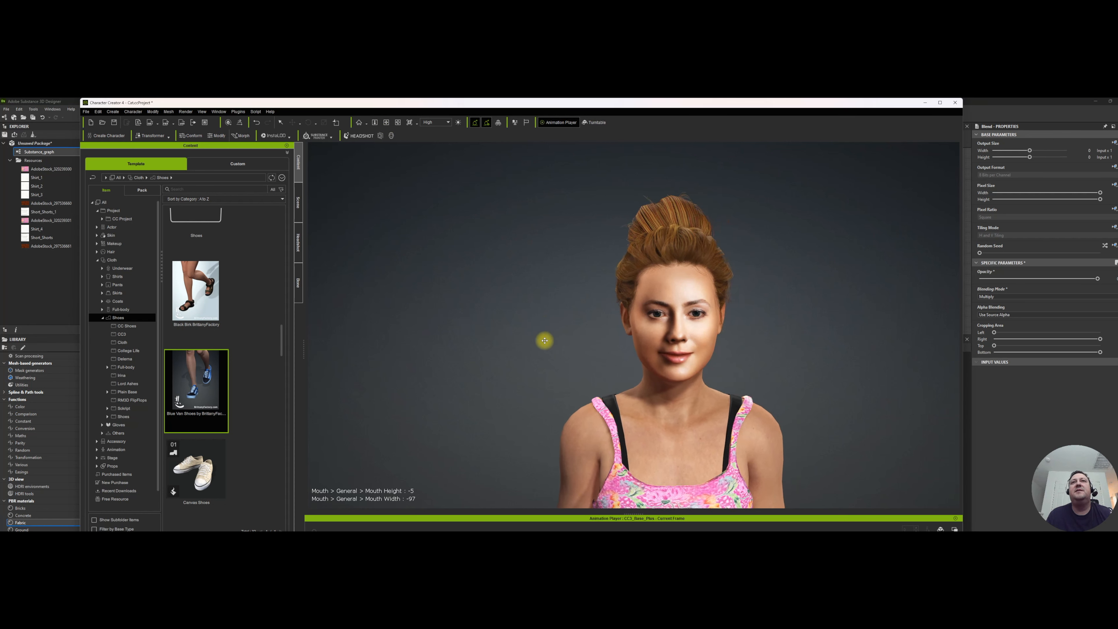
Save the whole avatar to the custom Actor > Character library under the name "Cat"
{"action": "left_click", "coordinate": [240, 165]}
{"action": "left_click", "coordinate": [112, 225]}
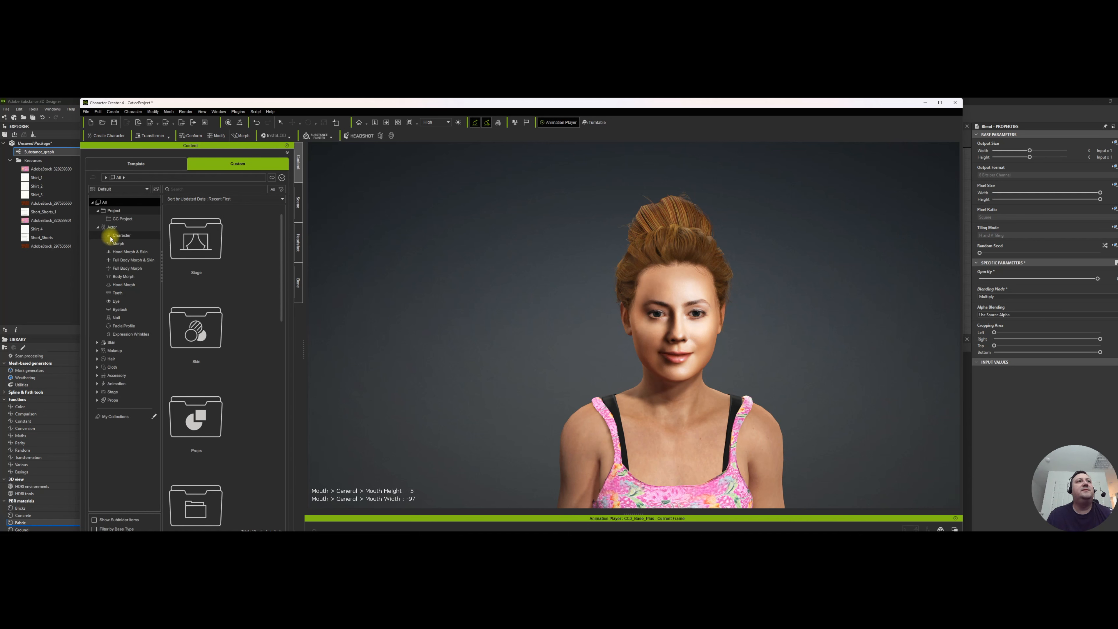
{"action": "left_click", "coordinate": [121, 235]}
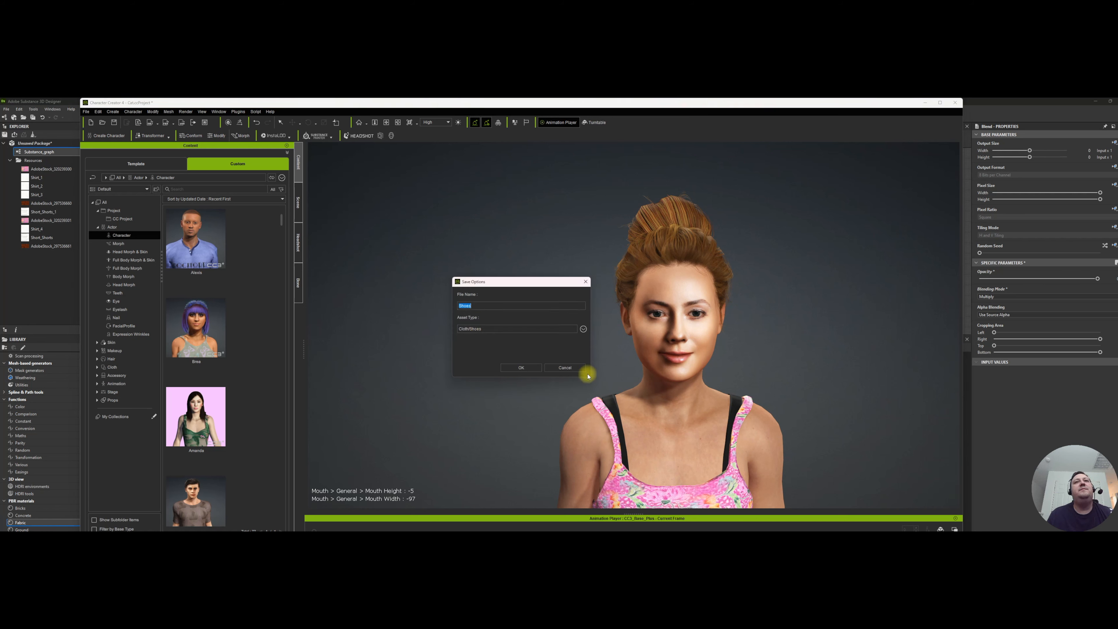
{"action": "left_click", "coordinate": [577, 368]}
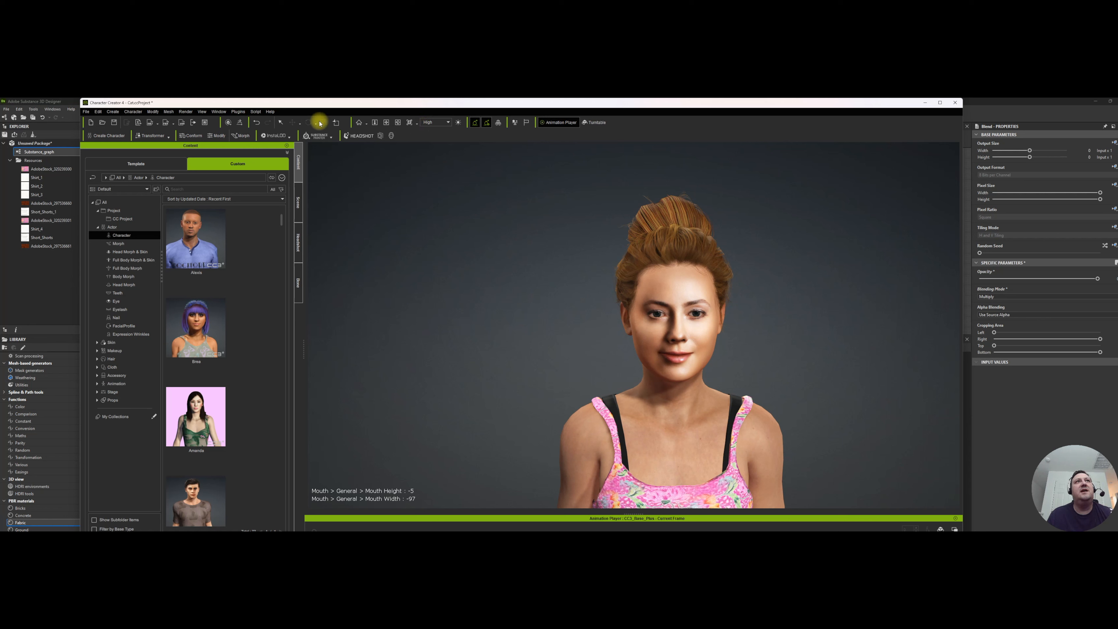
{"action": "left_click", "coordinate": [281, 123]}
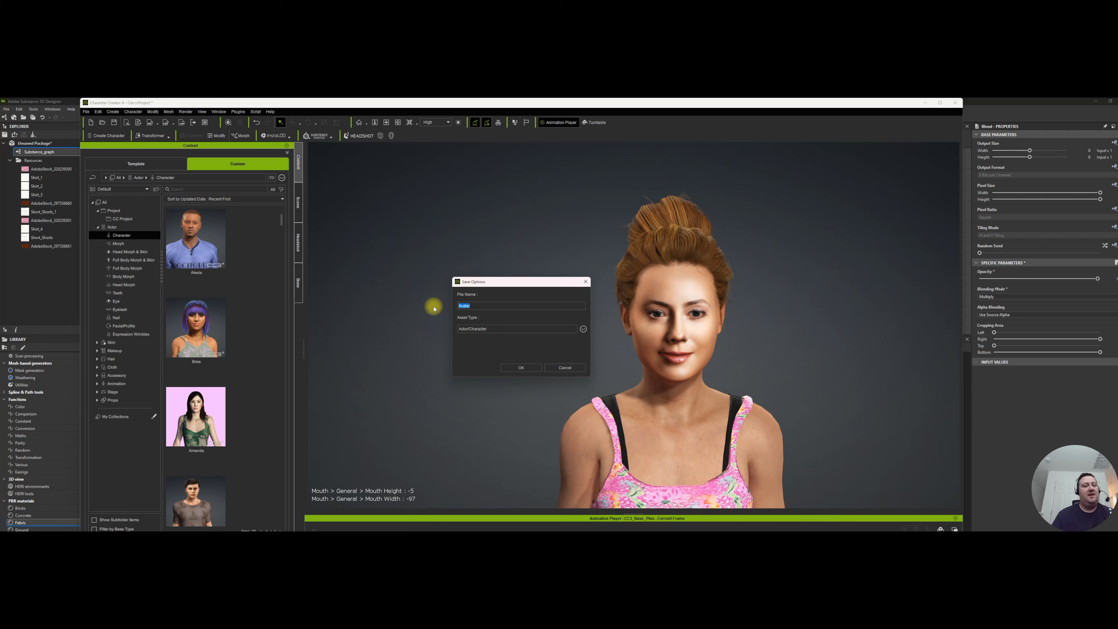
{"action": "type", "text": "t"}
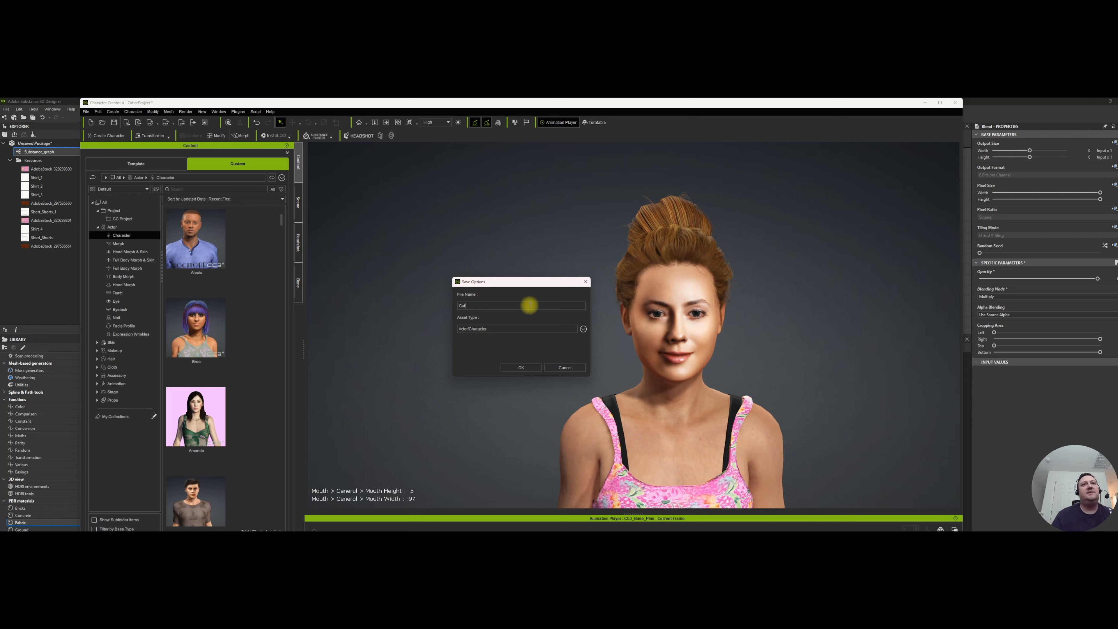
{"action": "left_click", "coordinate": [526, 368]}
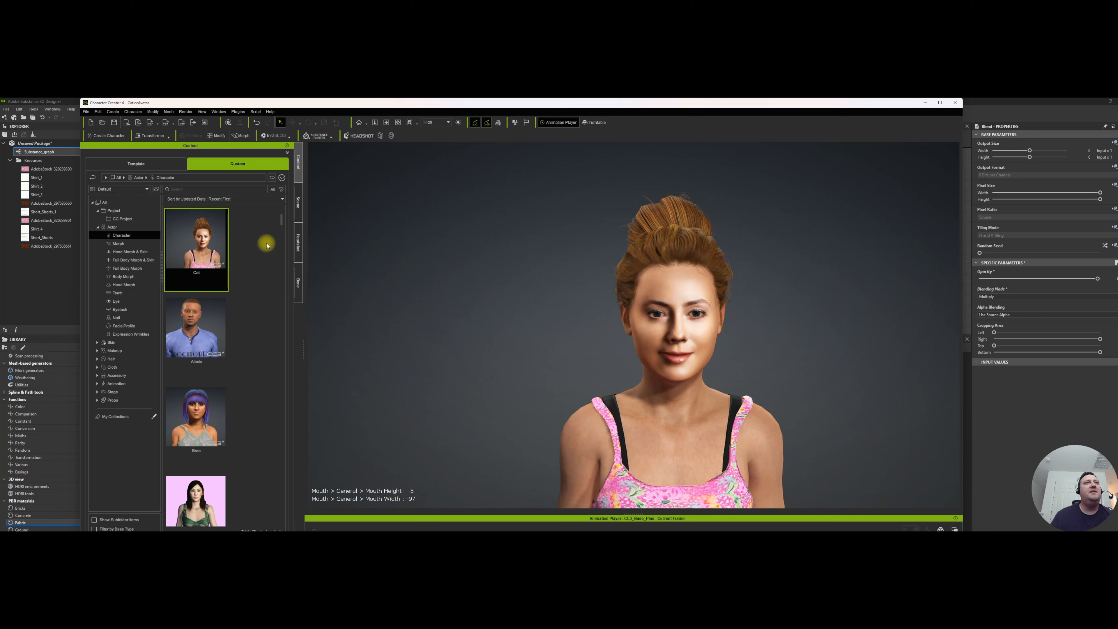
{"action": "mouse_move", "coordinate": [282, 222]}
{"action": "left_mouse_down"}
{"action": "mouse_move", "coordinate": [283, 280]}
{"action": "mouse_move", "coordinate": [282, 228]}
{"action": "left_mouse_up"}
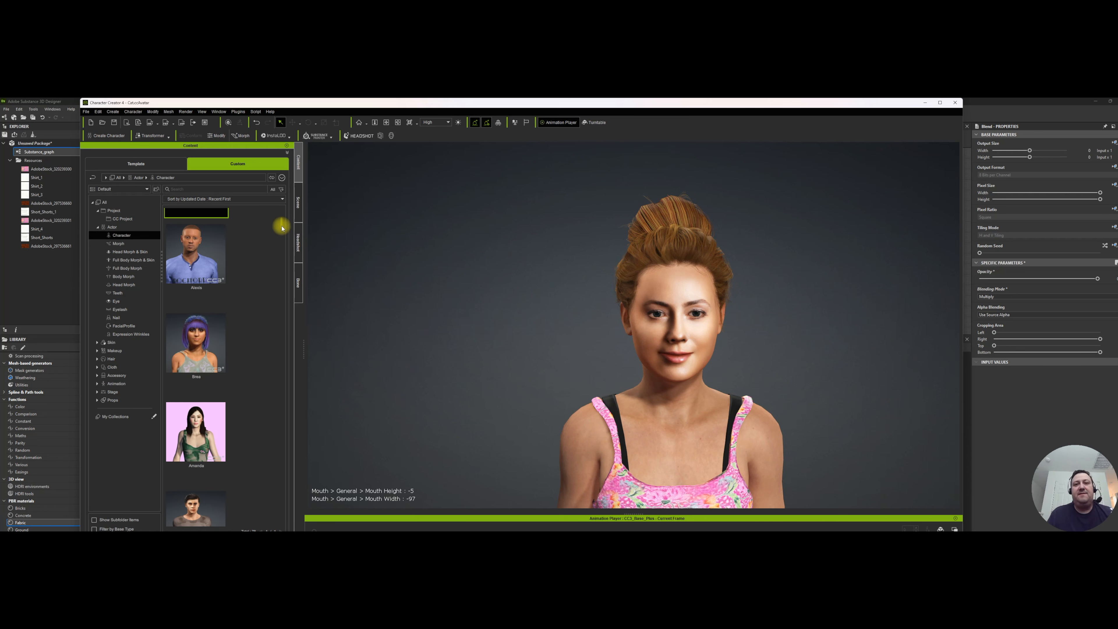